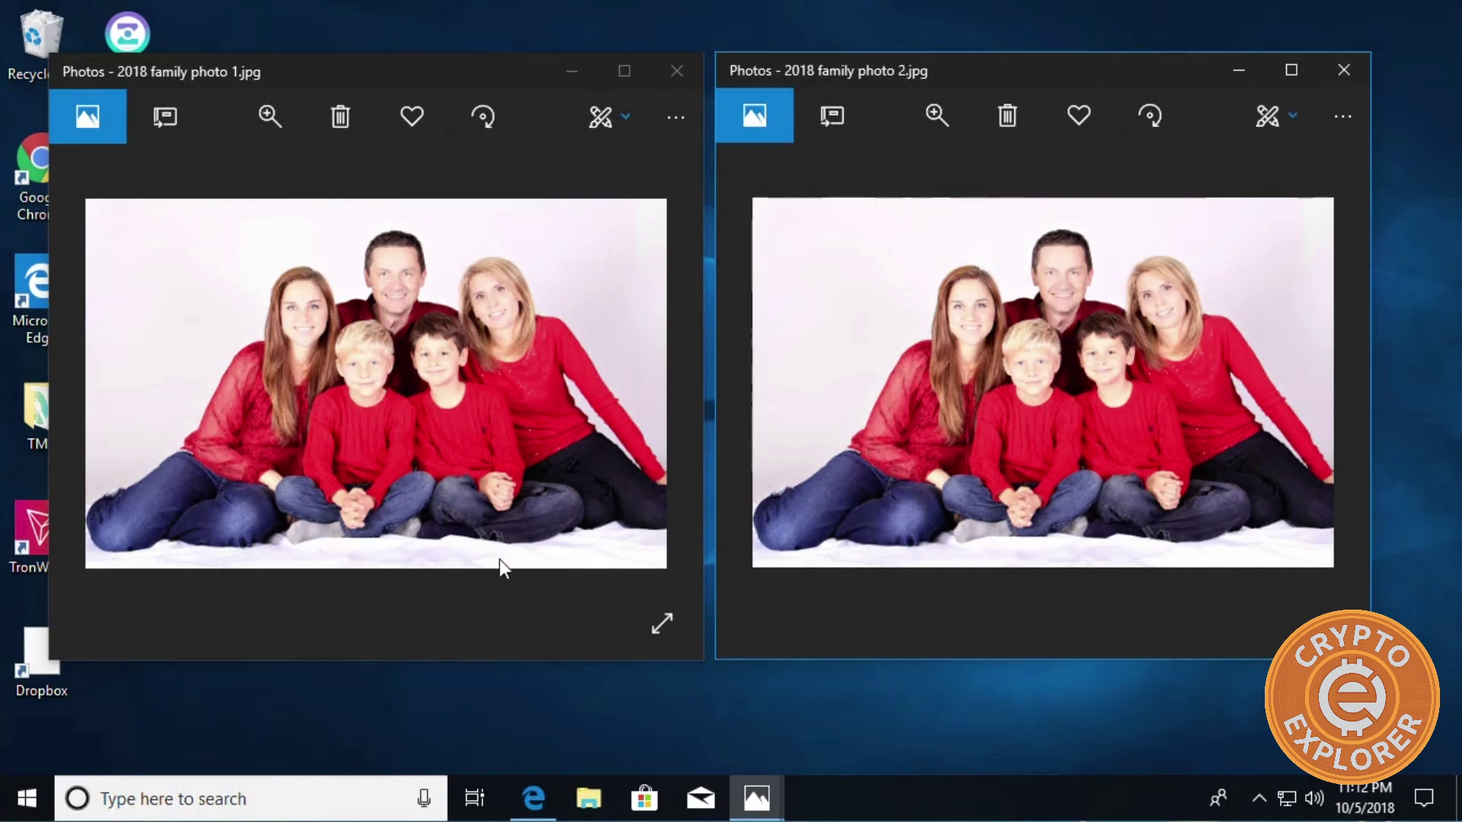
Open the Sample Photos folder in File Explorer and select each 2018 family photo to see its size.
{"action": "left_click", "coordinate": [586, 797]}
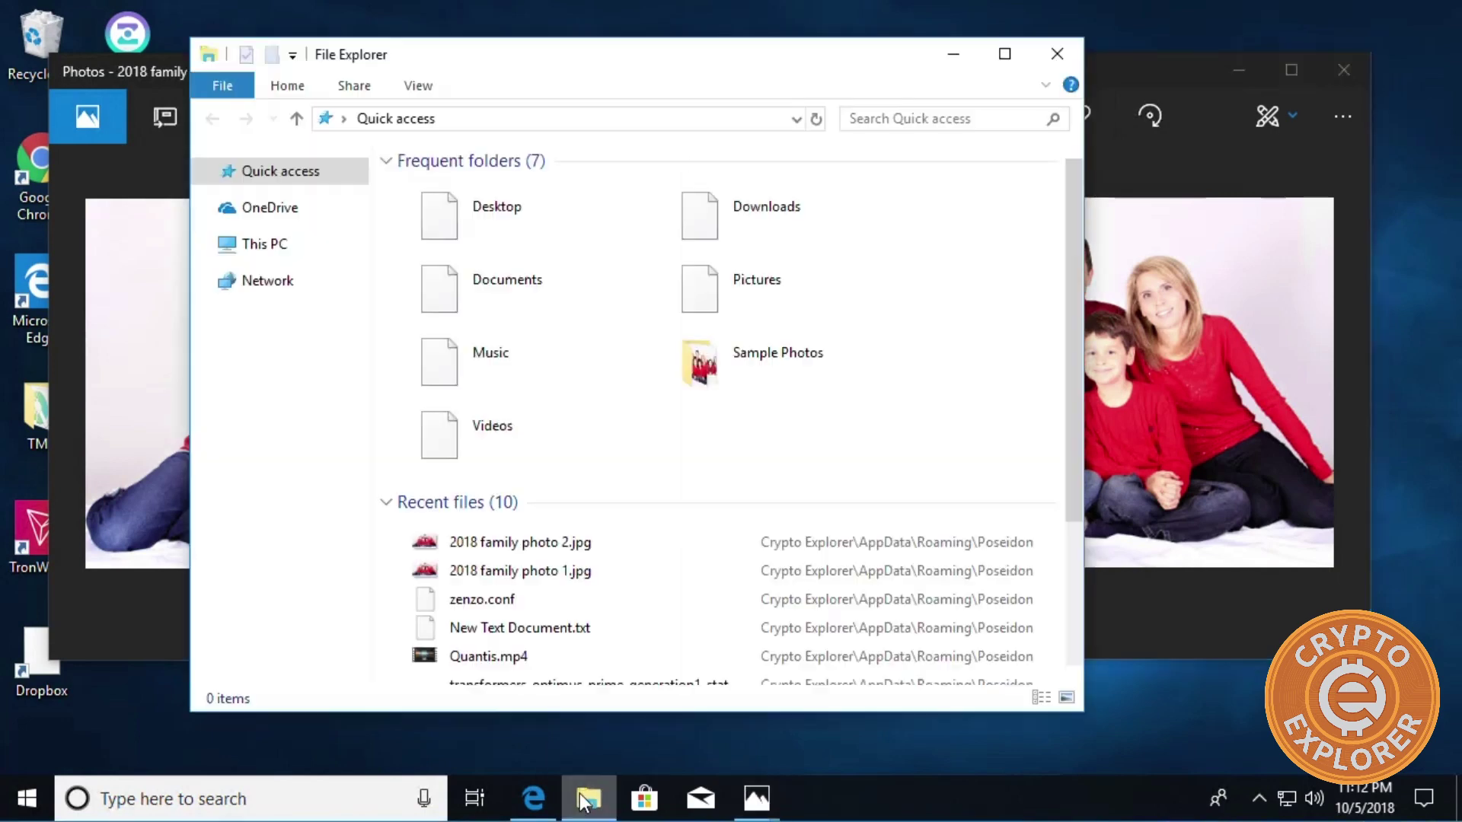
{"action": "double_click", "coordinate": [752, 383]}
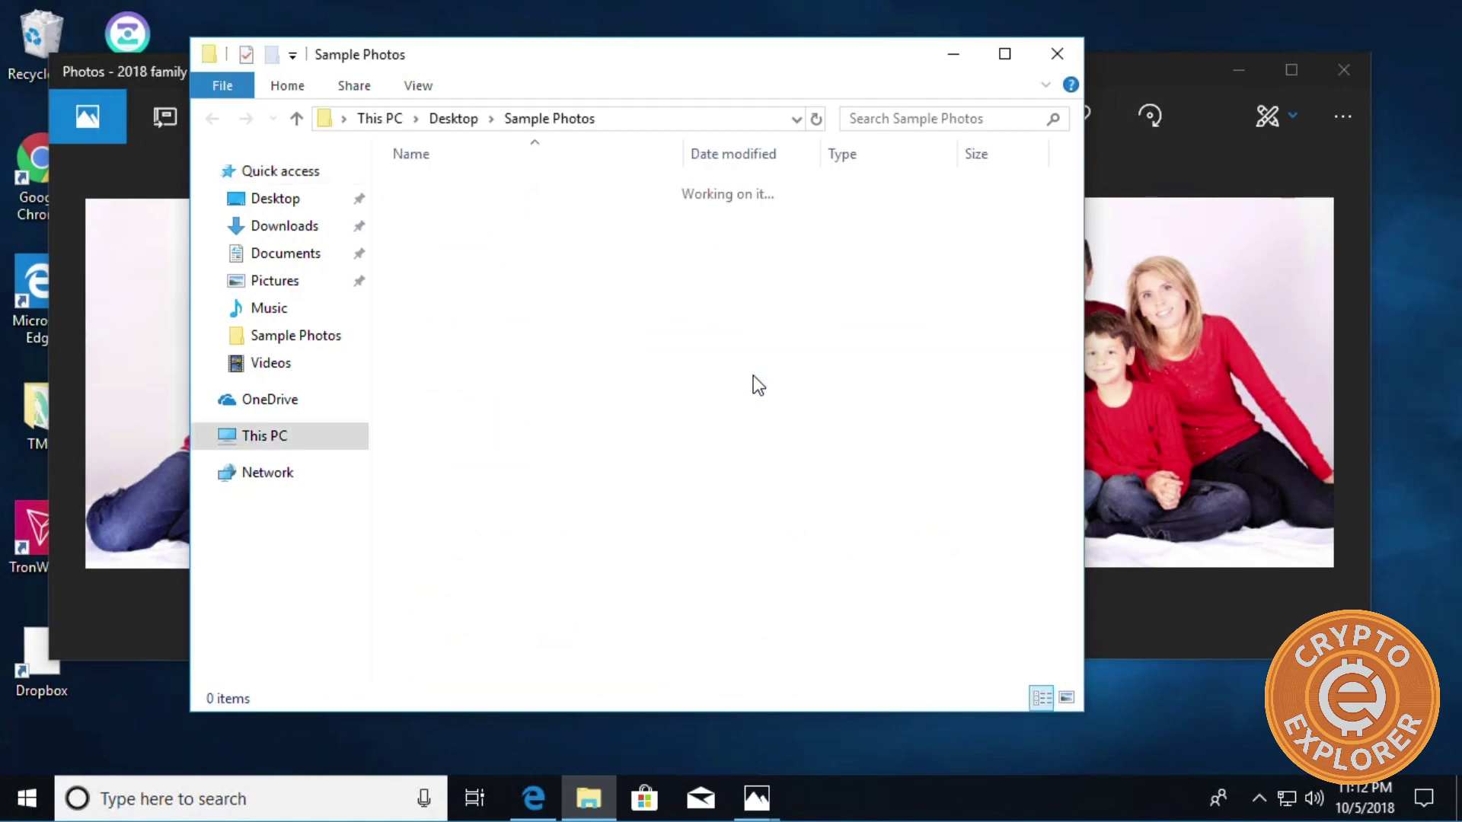
{"action": "left_click", "coordinate": [454, 208]}
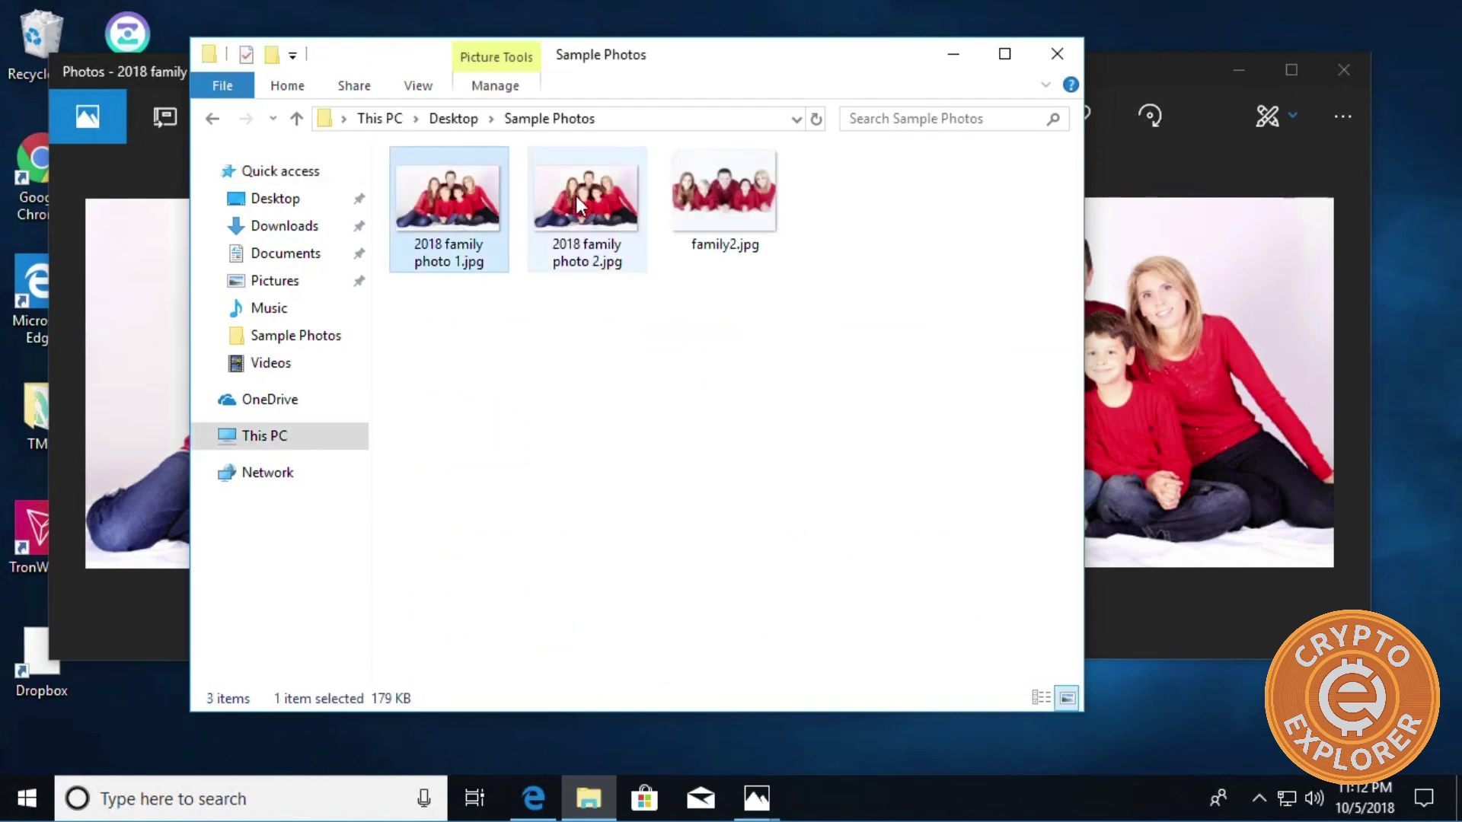
{"action": "left_click", "coordinate": [577, 196]}
{"action": "left_click", "coordinate": [428, 199]}
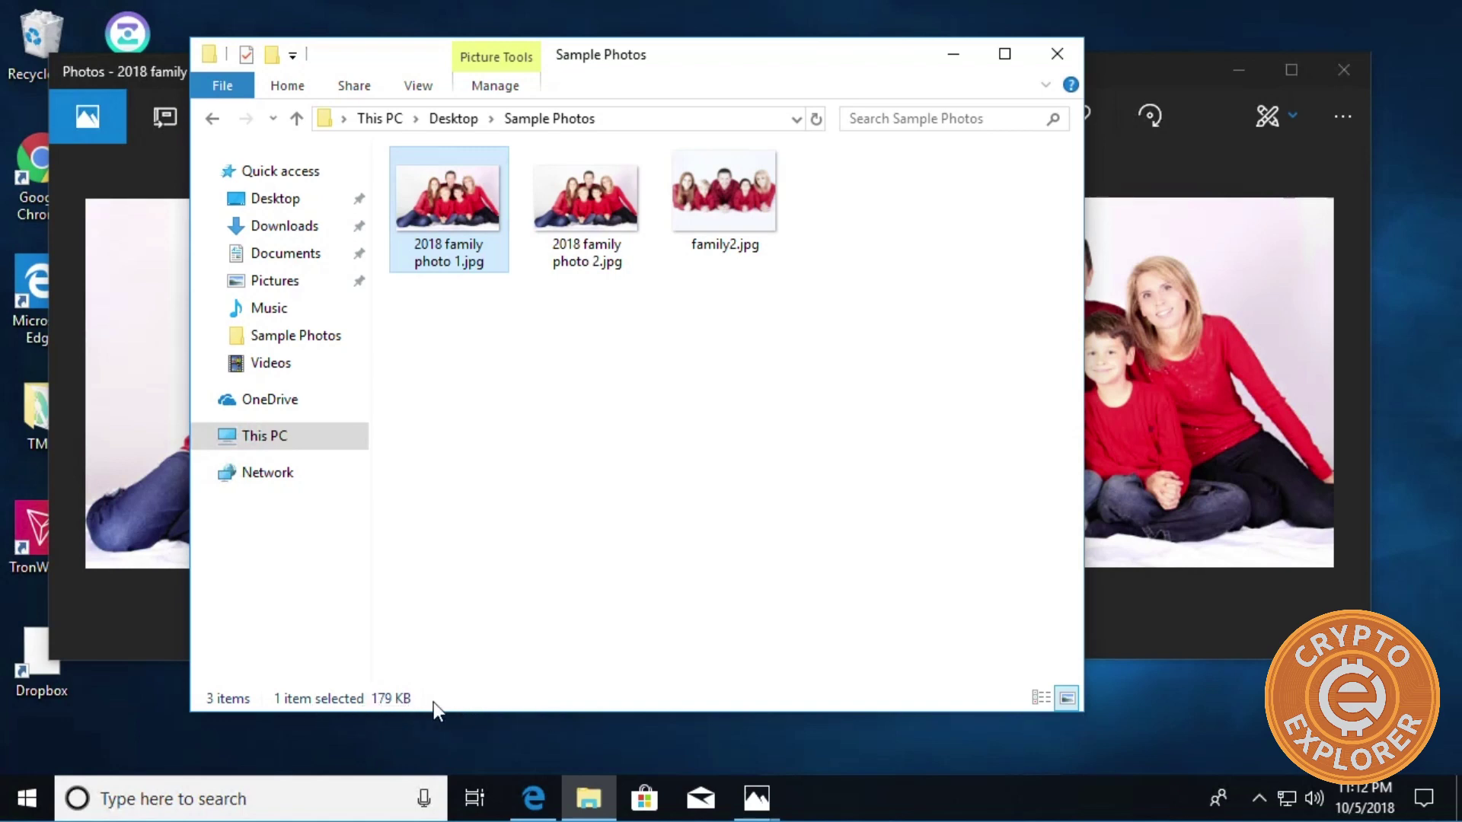
{"action": "left_click", "coordinate": [589, 226]}
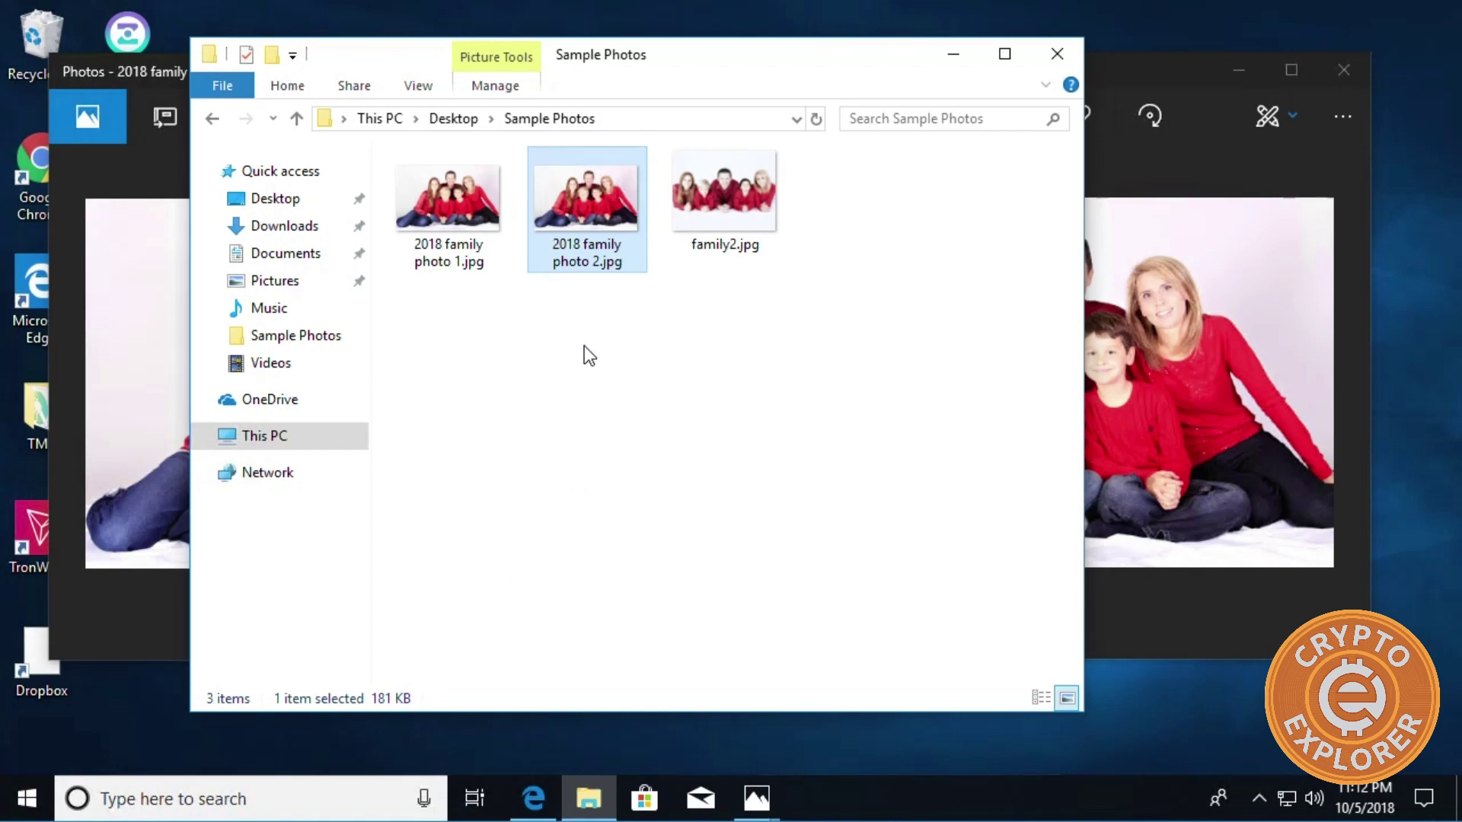
{"action": "left_click", "coordinate": [605, 337]}
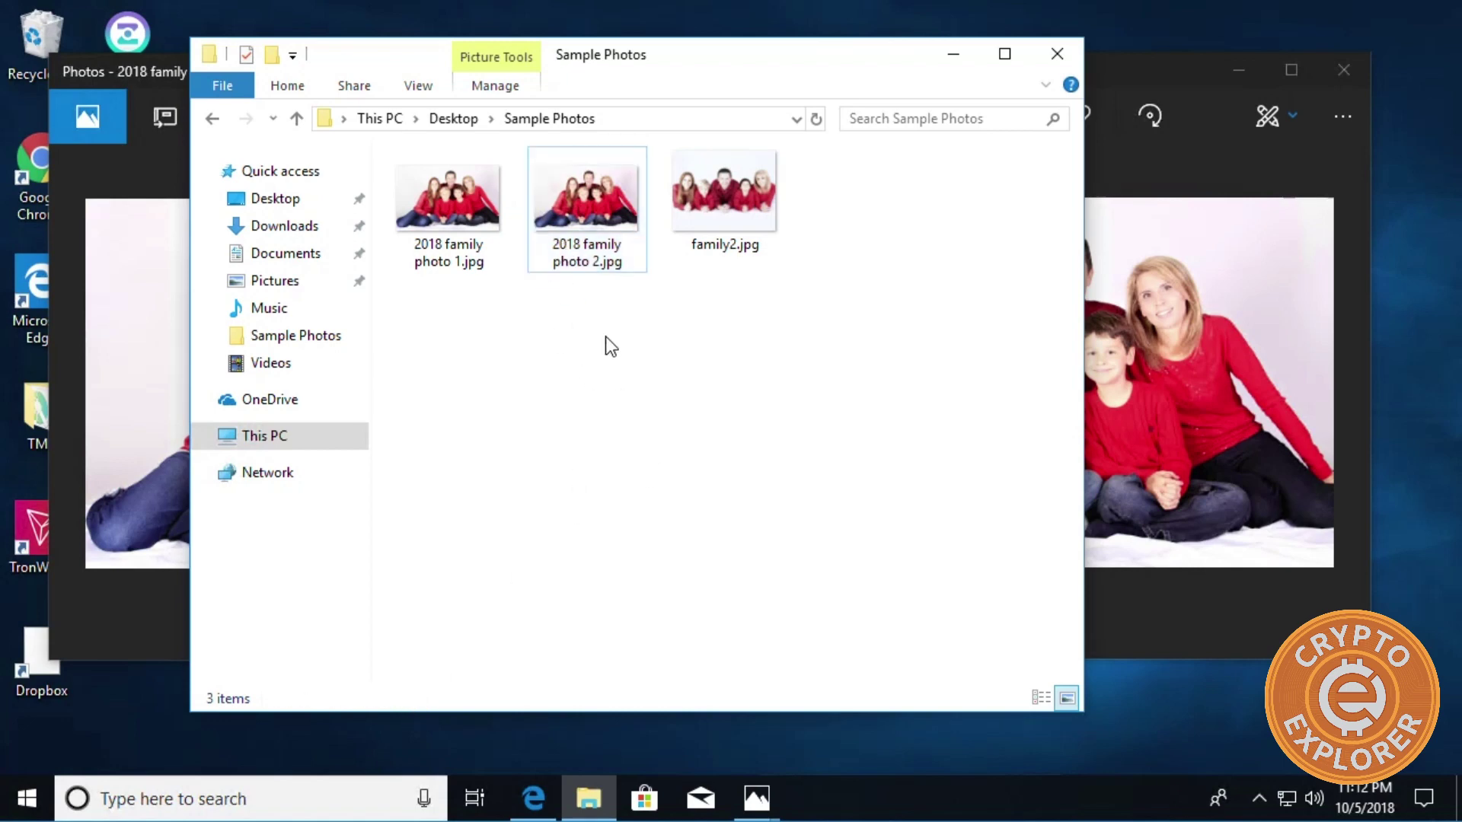
Compare photo 1 at 179 KB with photo 2 at 181 KB, then minimize File Explorer.
{"action": "left_click", "coordinate": [471, 249]}
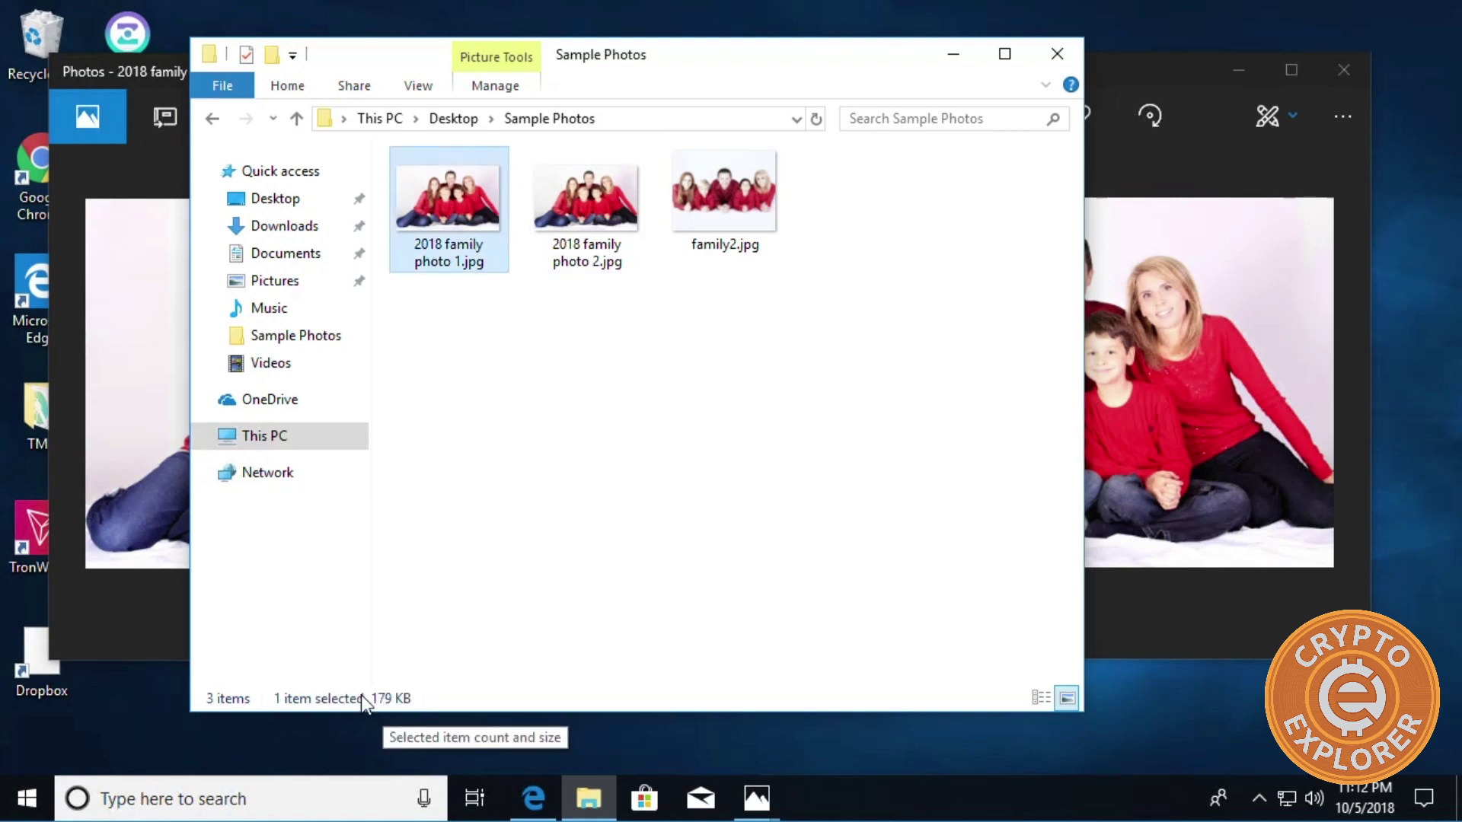
{"action": "left_click", "coordinate": [586, 211]}
{"action": "key", "text": "Left"}
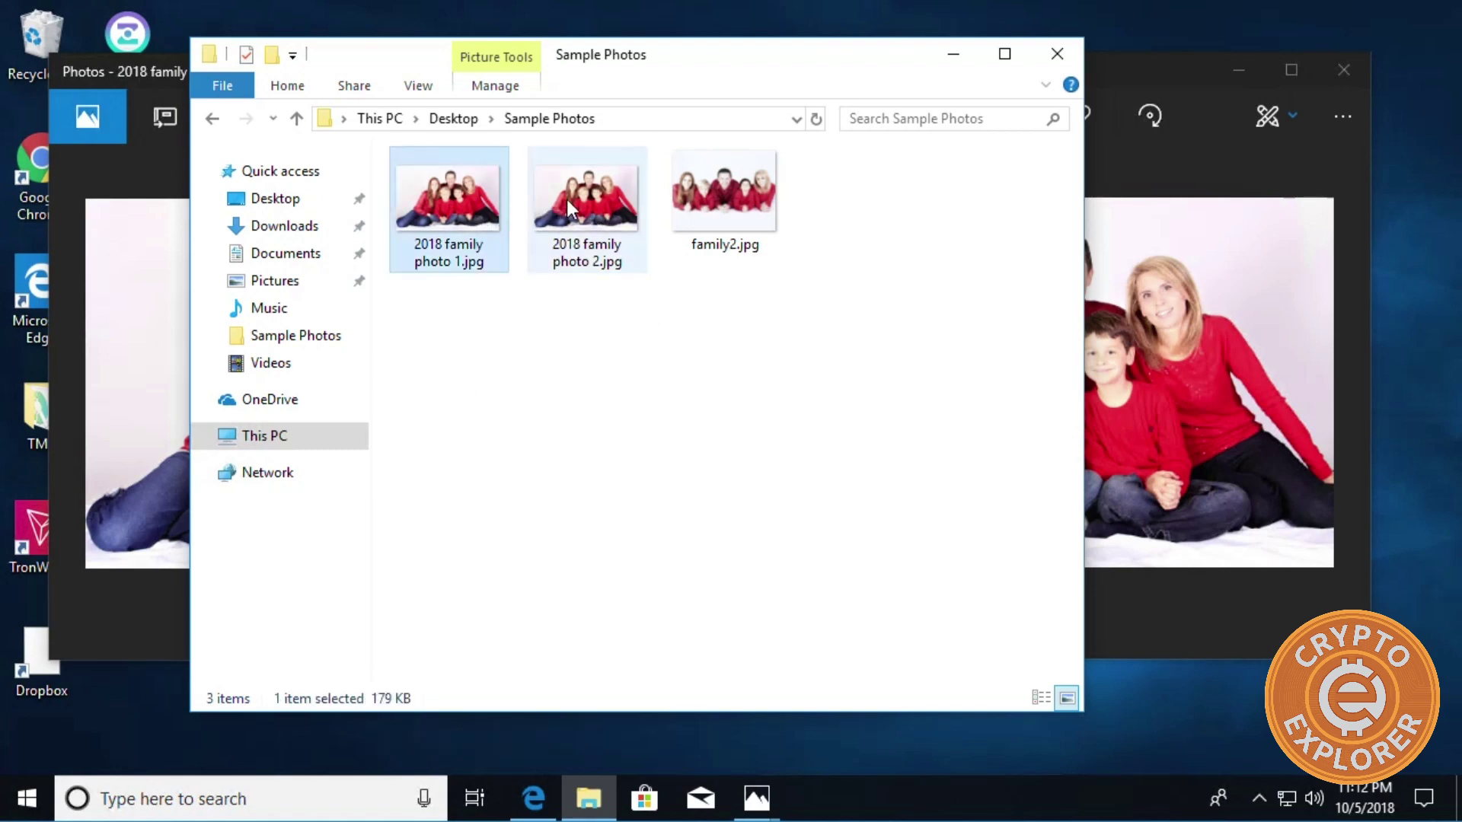
{"action": "left_click", "coordinate": [537, 201]}
{"action": "left_click", "coordinate": [464, 195]}
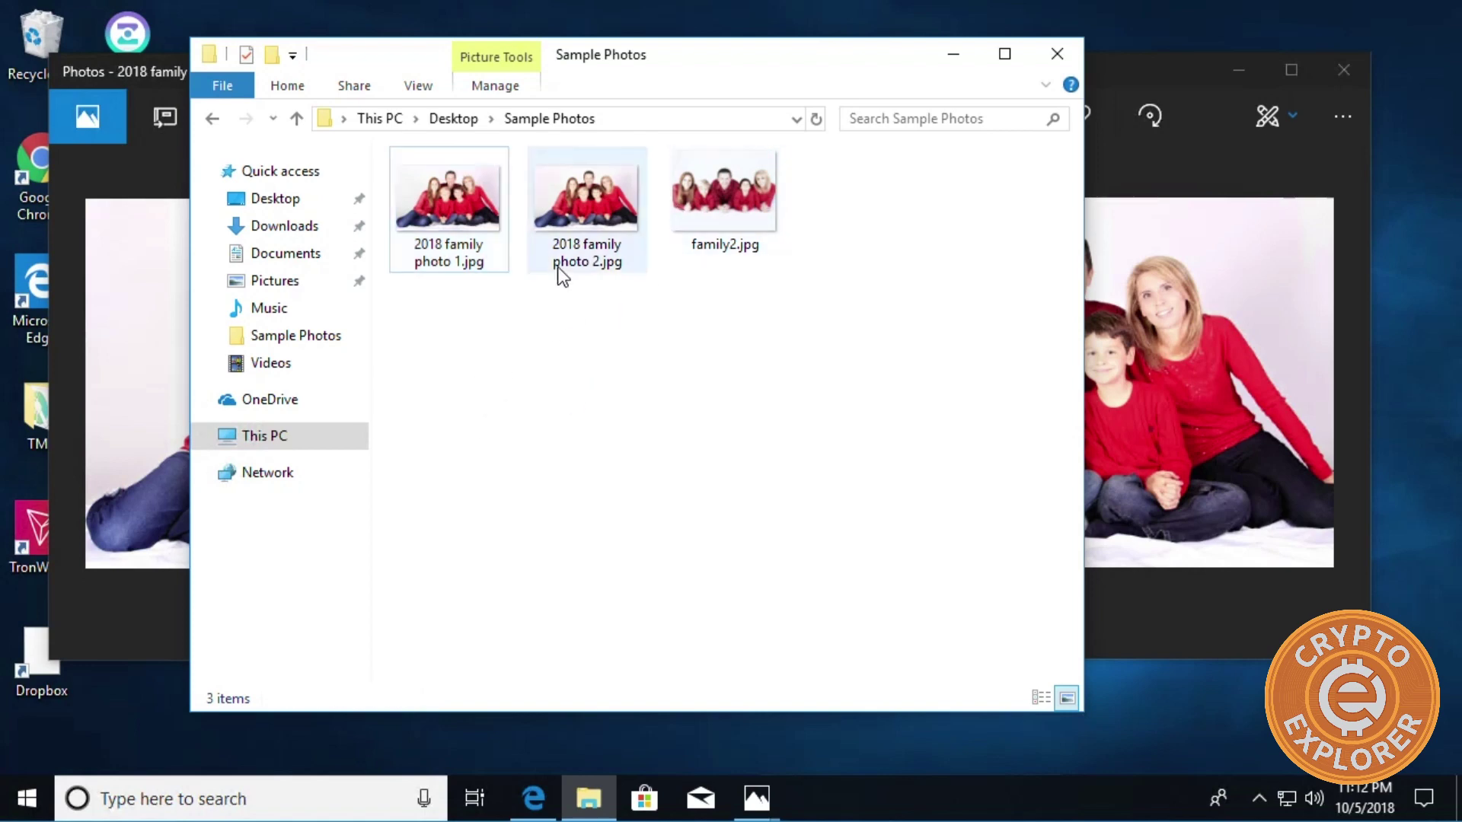
{"action": "left_click", "coordinate": [571, 244]}
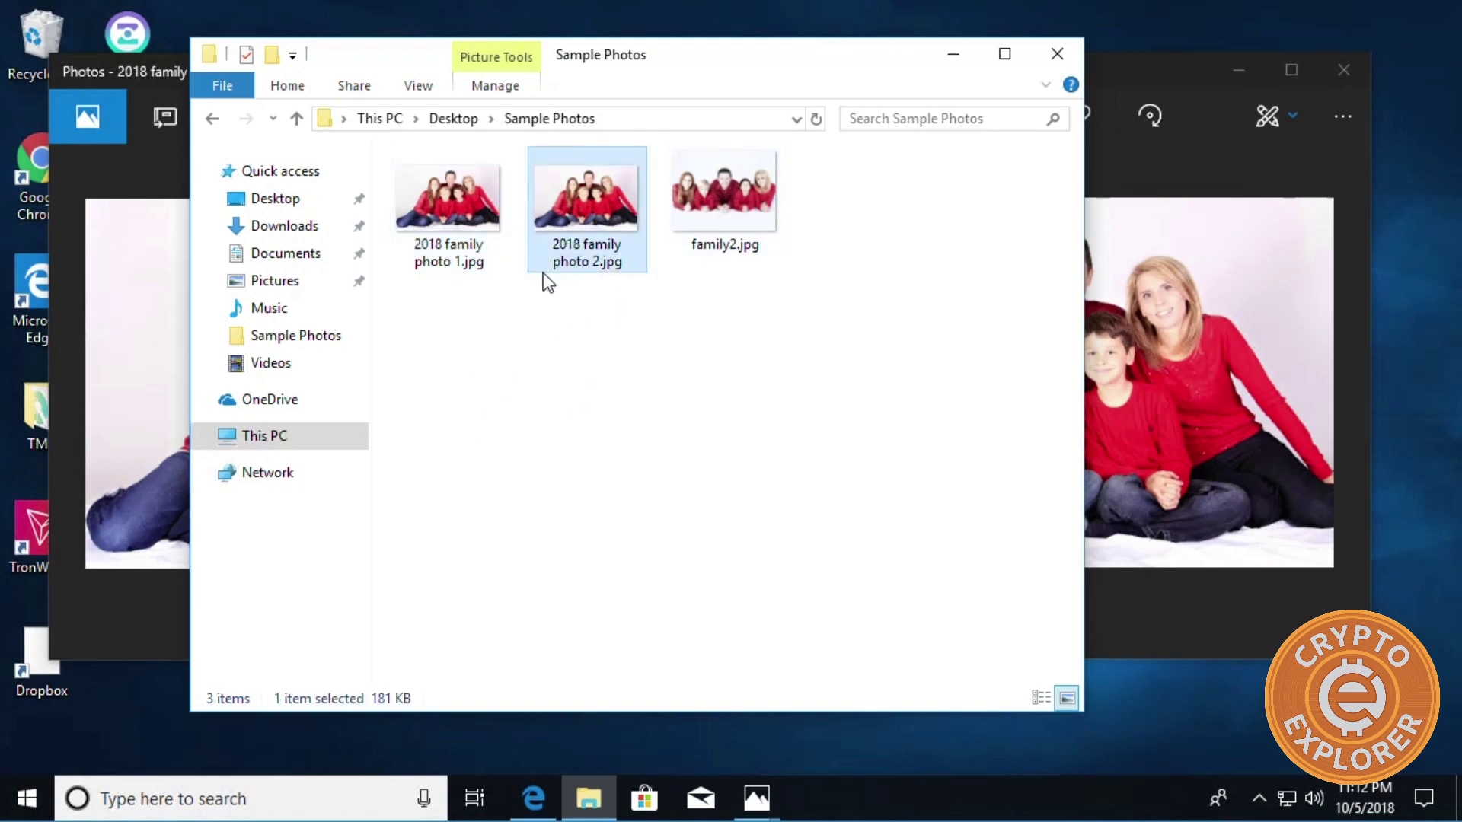
{"action": "left_click", "coordinate": [487, 247]}
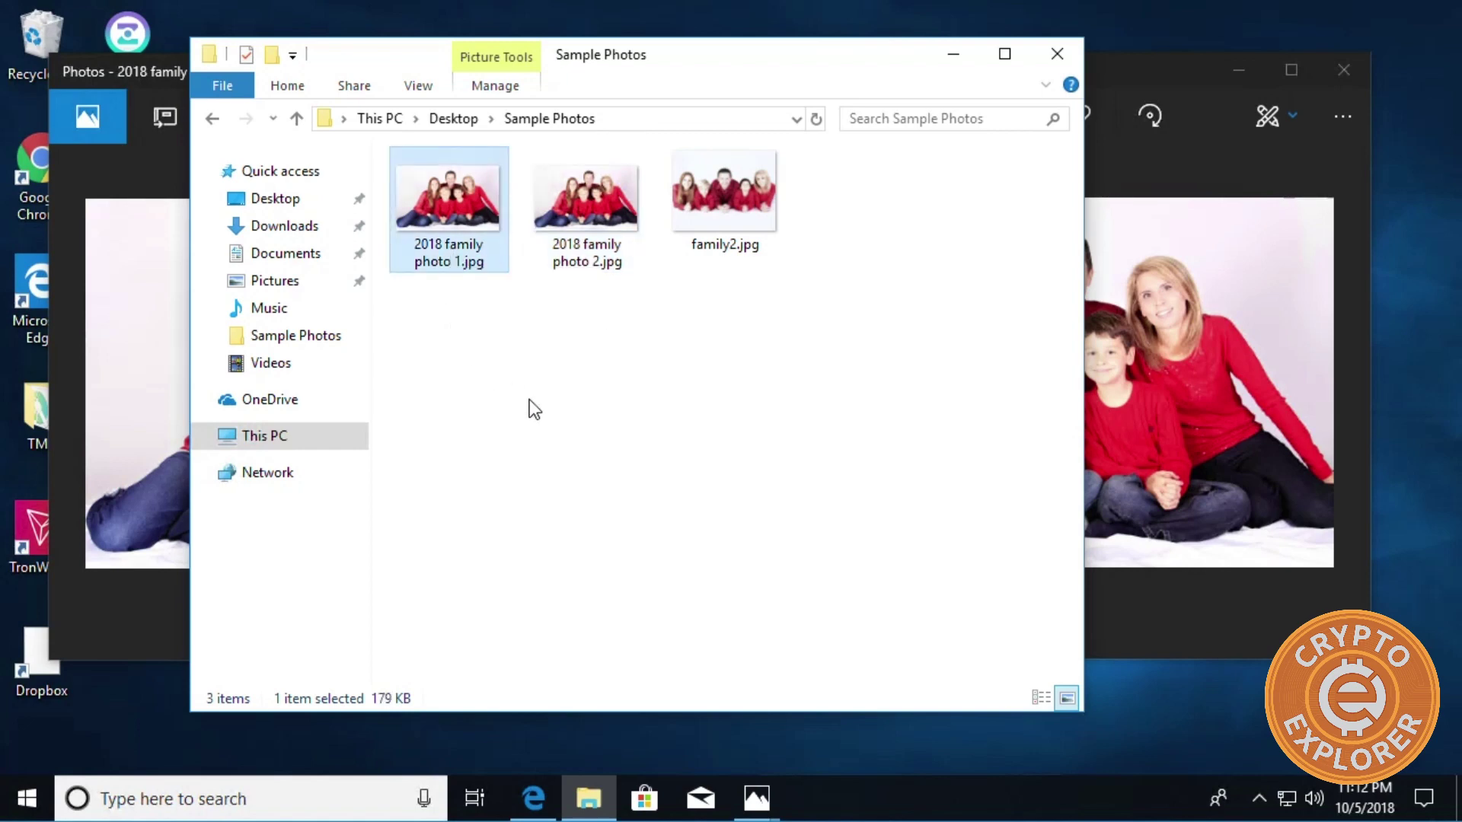
{"action": "left_click", "coordinate": [962, 62]}
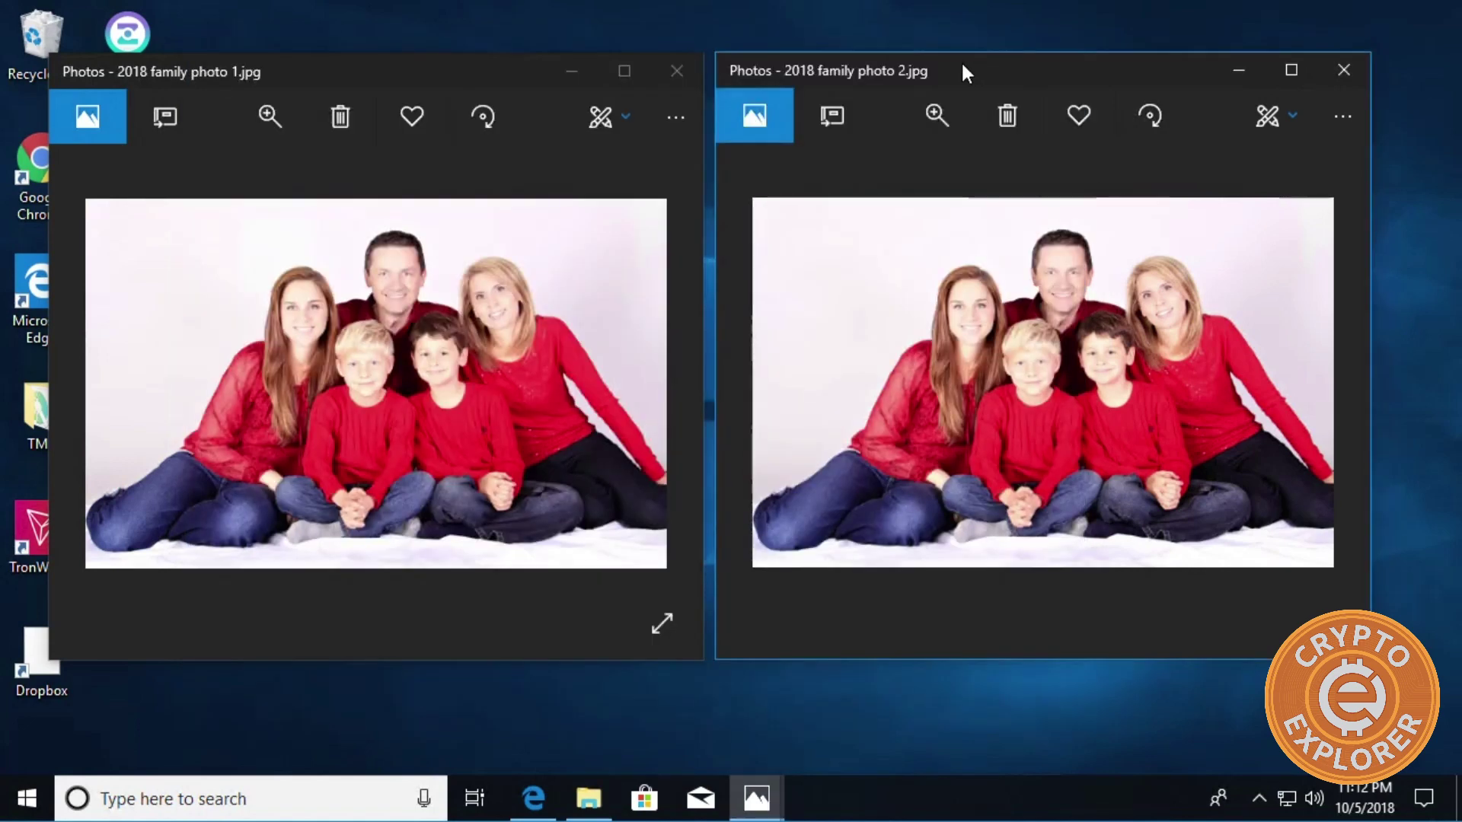
Bring up the ZDNet article in Edge and scroll down to the NZ$5,000 fine for refusing passwords.
{"action": "left_click", "coordinate": [532, 795]}
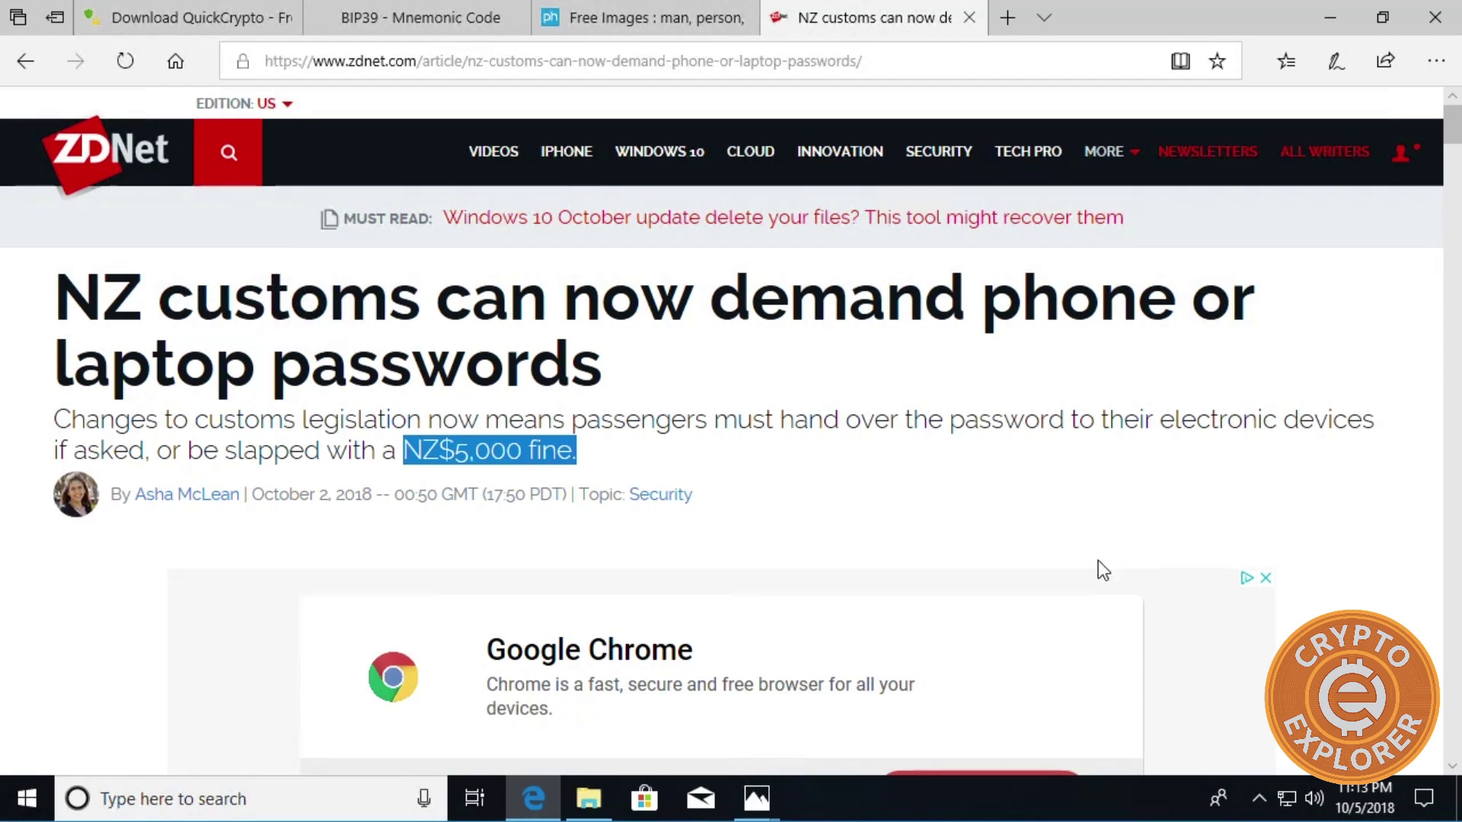
{"action": "scroll", "coordinate": [884, 596], "scroll_direction": "down", "scroll_amount": 4}
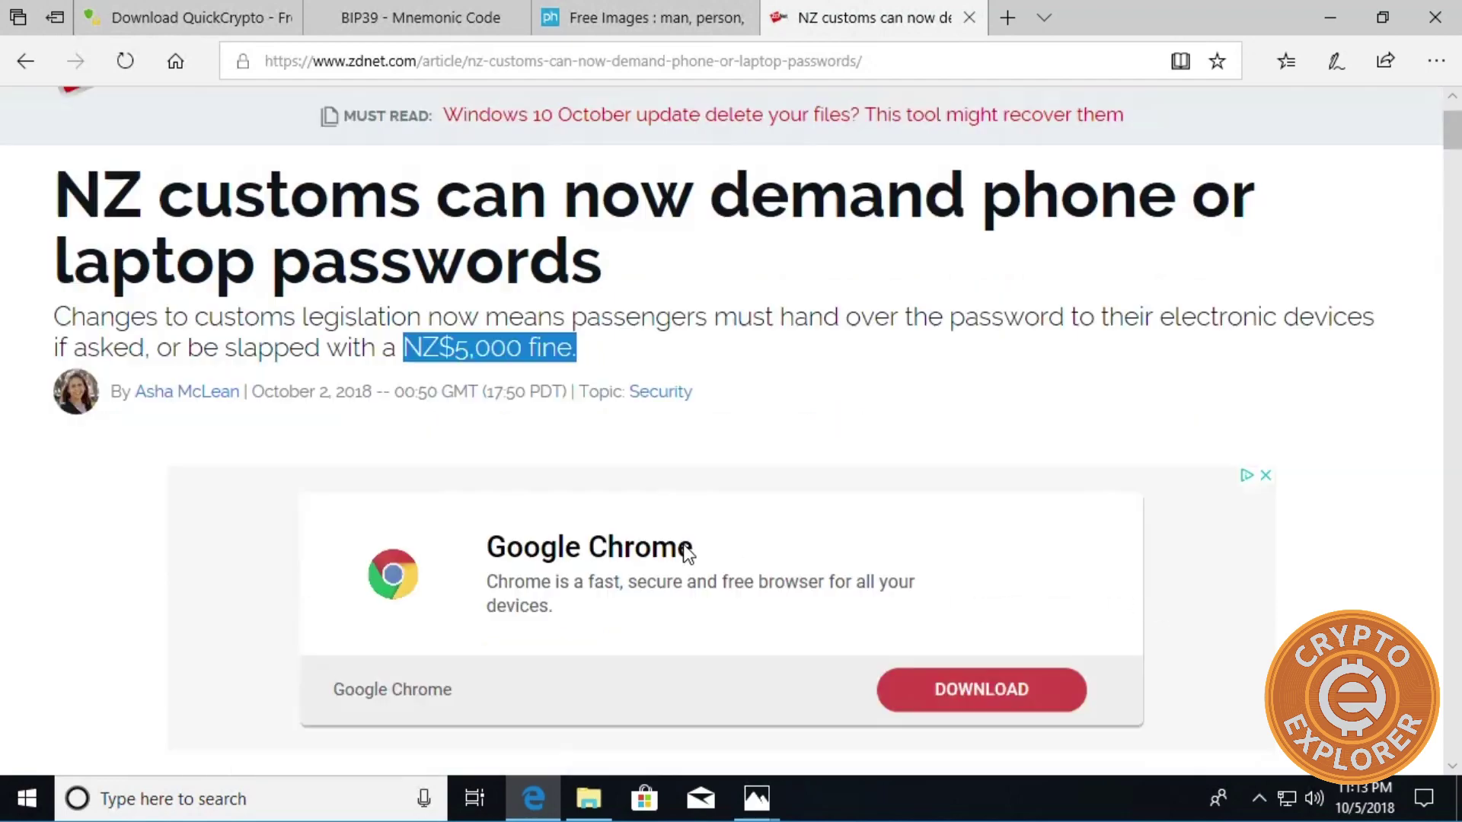
{"action": "scroll", "coordinate": [502, 525], "scroll_direction": "down", "scroll_amount": 5}
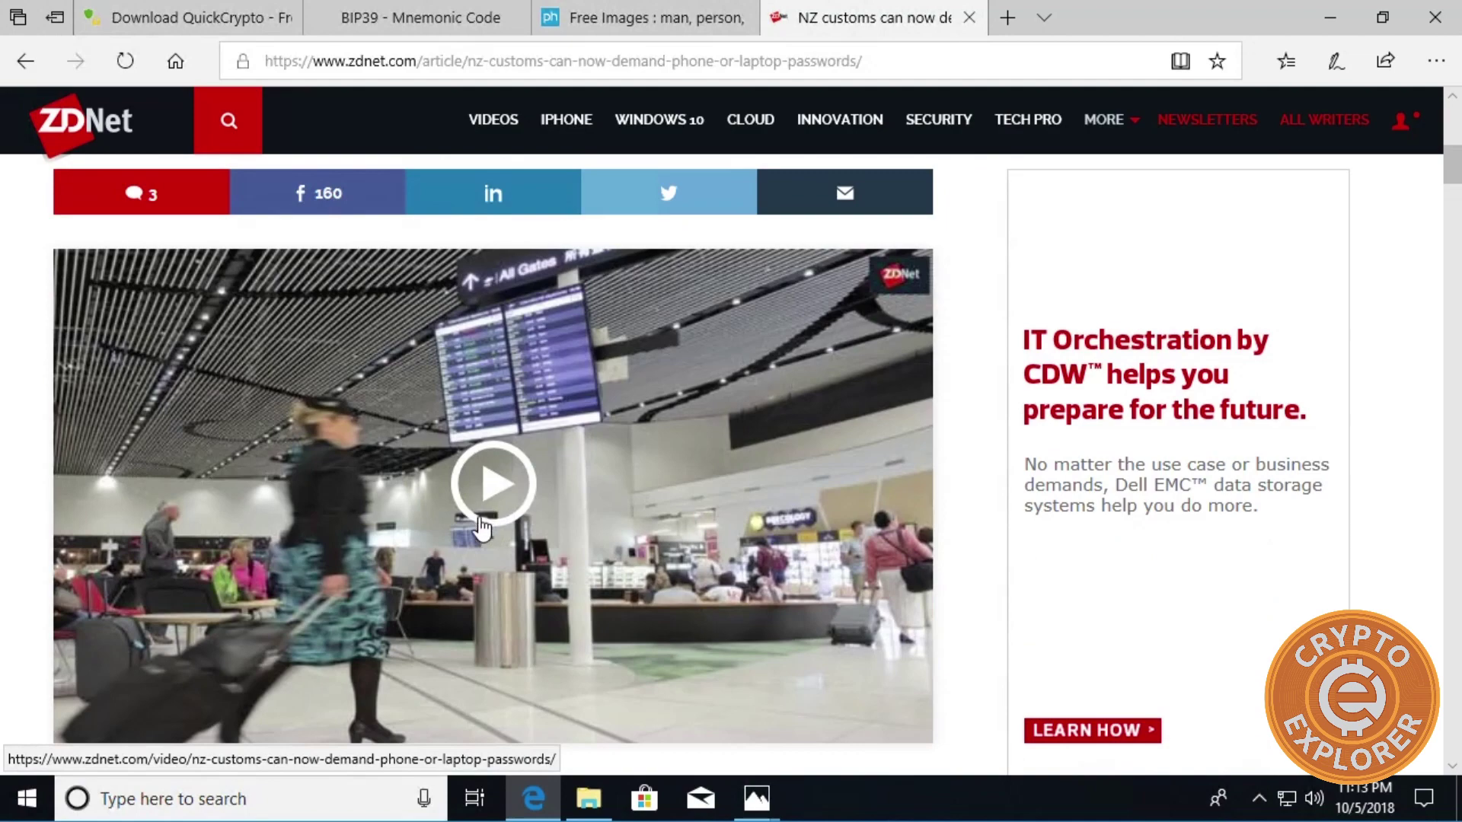
{"action": "scroll", "coordinate": [467, 528], "scroll_direction": "down", "scroll_amount": 5}
{"action": "scroll", "coordinate": [368, 535], "scroll_direction": "down", "scroll_amount": 3}
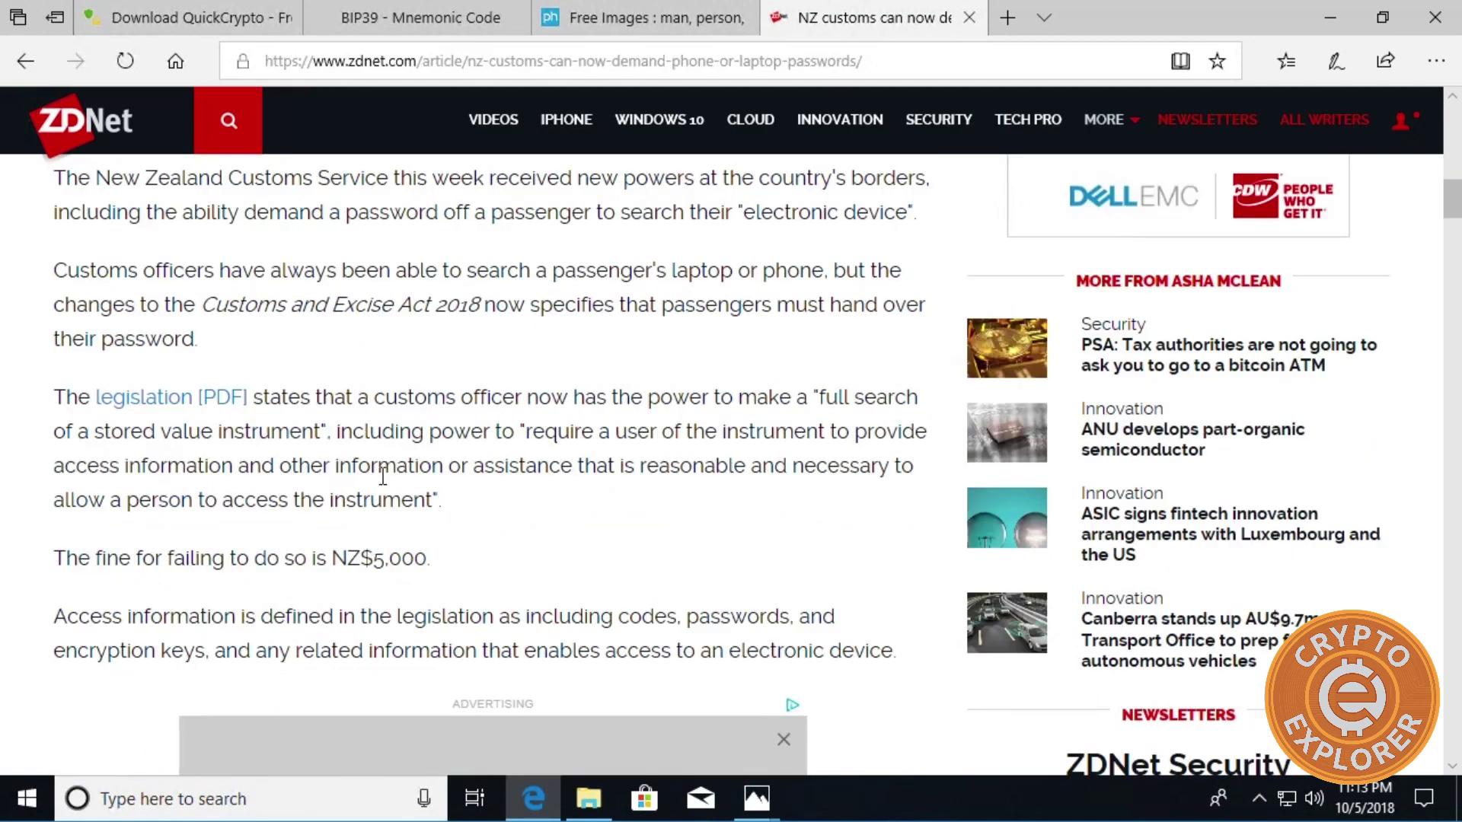
{"action": "scroll", "coordinate": [289, 494], "scroll_direction": "down", "scroll_amount": 2}
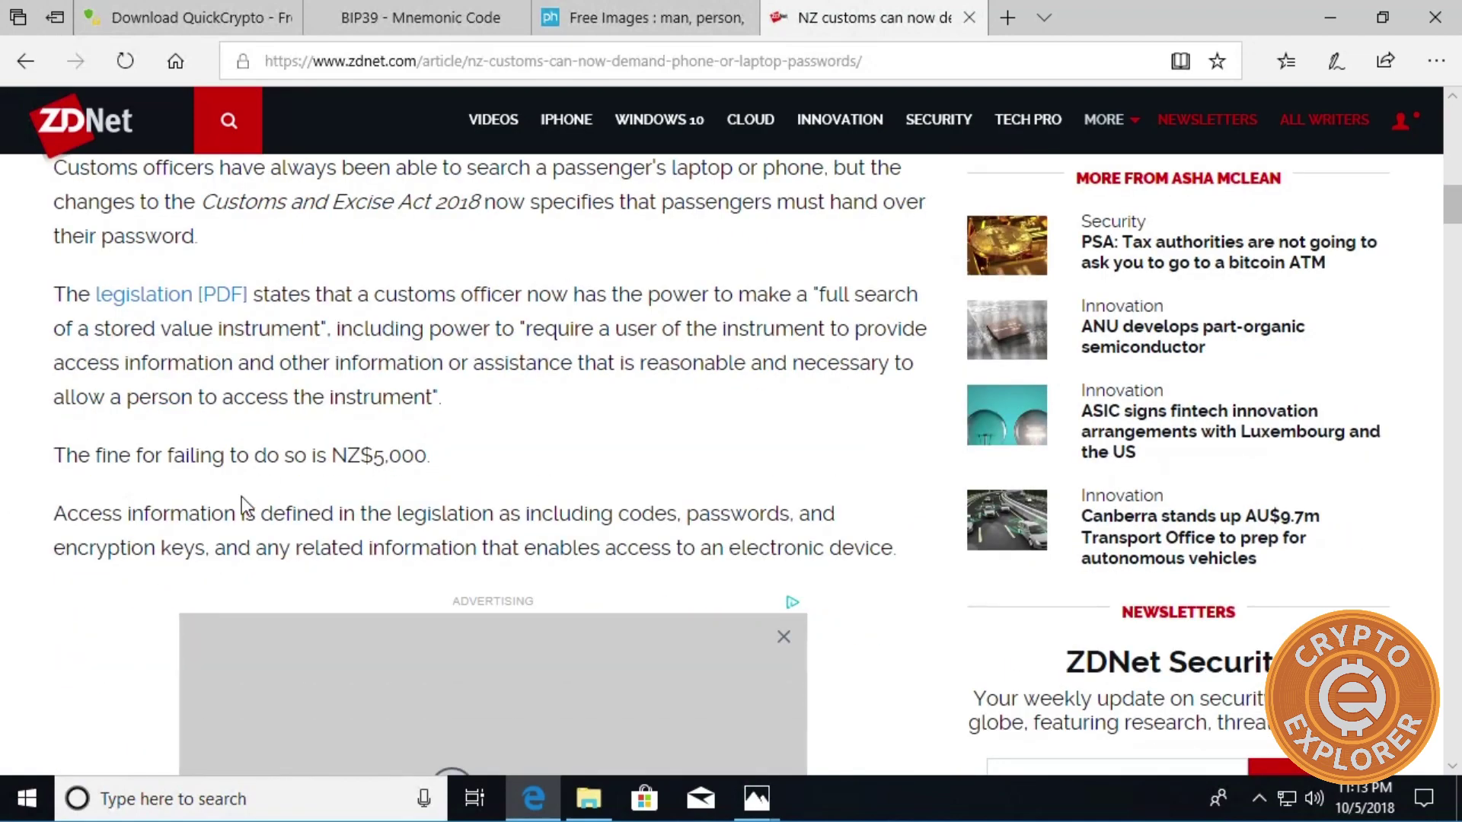
{"action": "scroll", "coordinate": [332, 511], "scroll_direction": "down", "scroll_amount": 2}
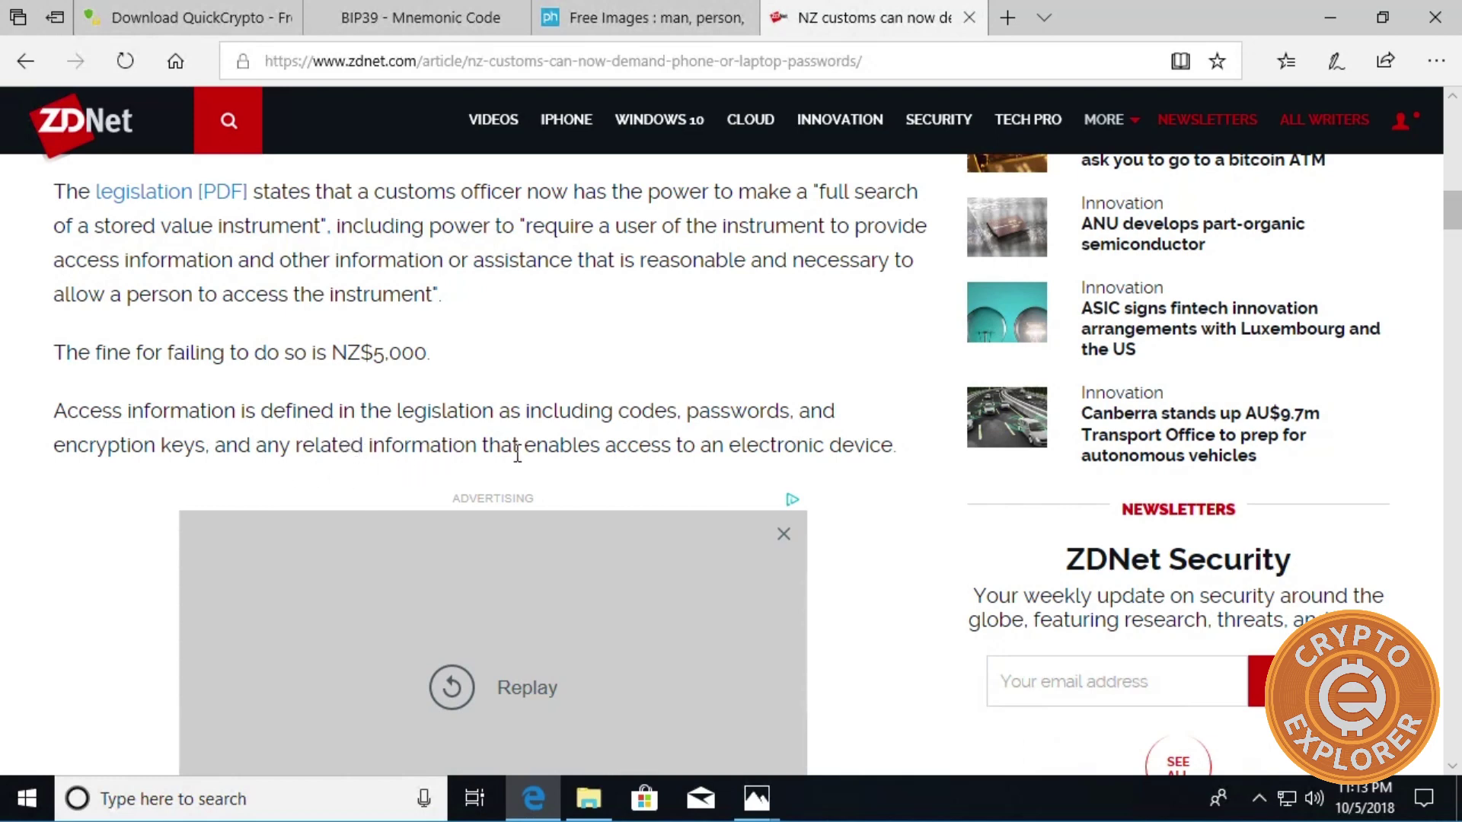
{"action": "scroll", "coordinate": [506, 470], "scroll_direction": "down", "scroll_amount": 5}
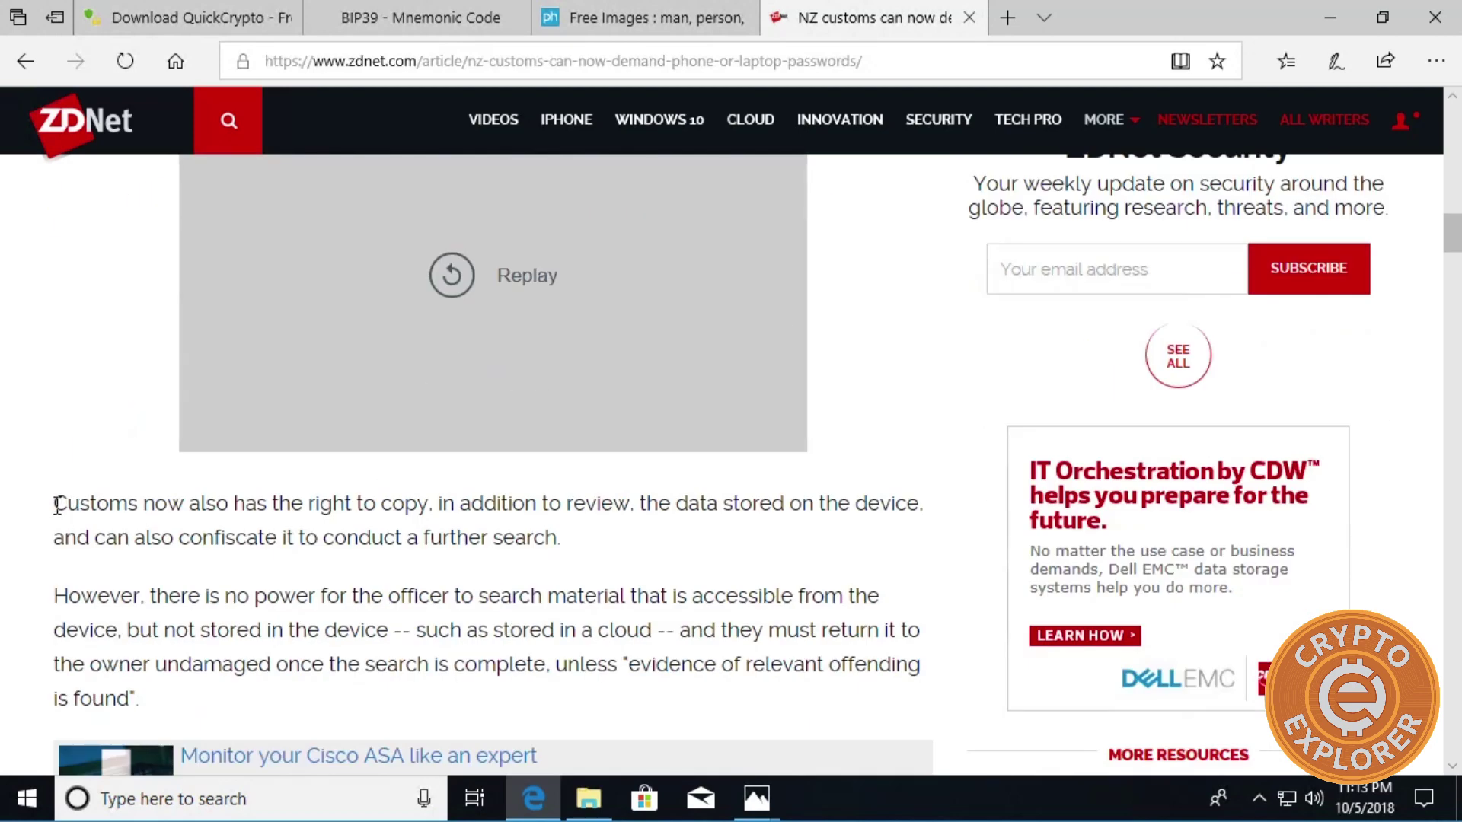
{"action": "left_click_drag", "start_coordinate": [56, 505], "coordinate": [855, 525]}
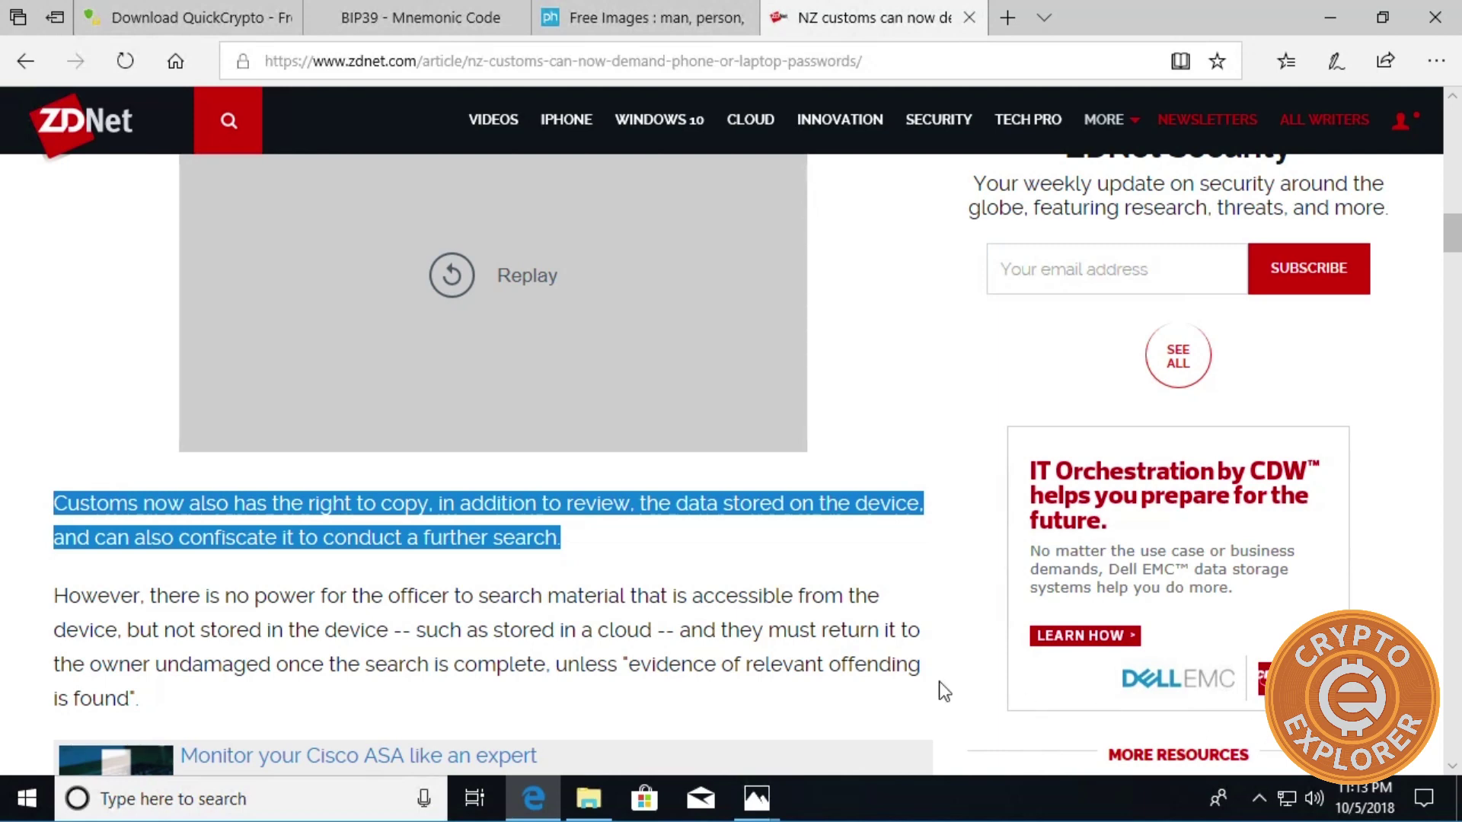
{"action": "left_click", "coordinate": [633, 676]}
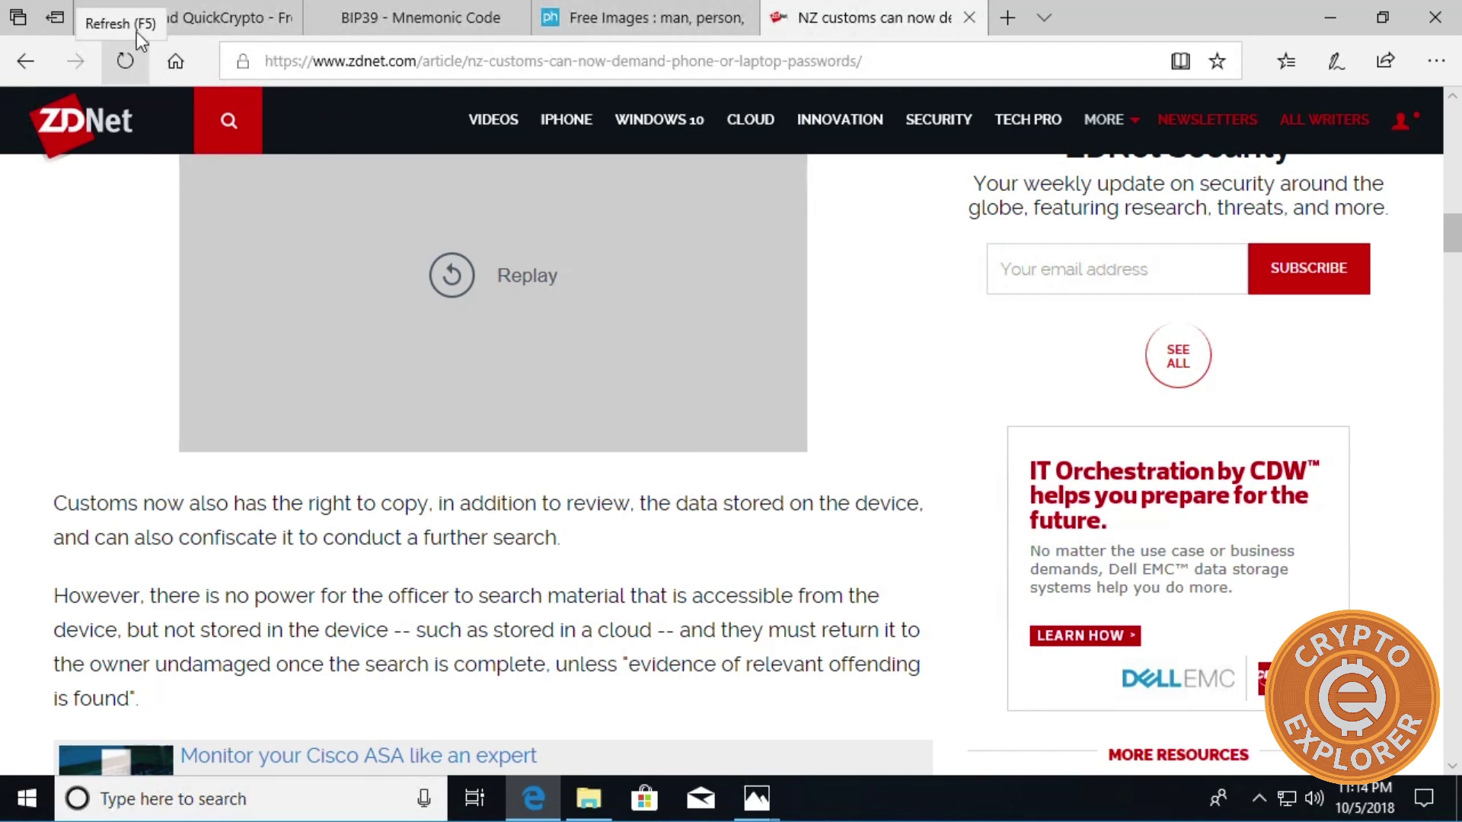
Download and save the QCSetup.exe installer, then scroll the QuickCrypto home page to Employ Steganography.
{"action": "left_click", "coordinate": [207, 14]}
{"action": "scroll", "coordinate": [183, 245], "scroll_direction": "up", "scroll_amount": 5}
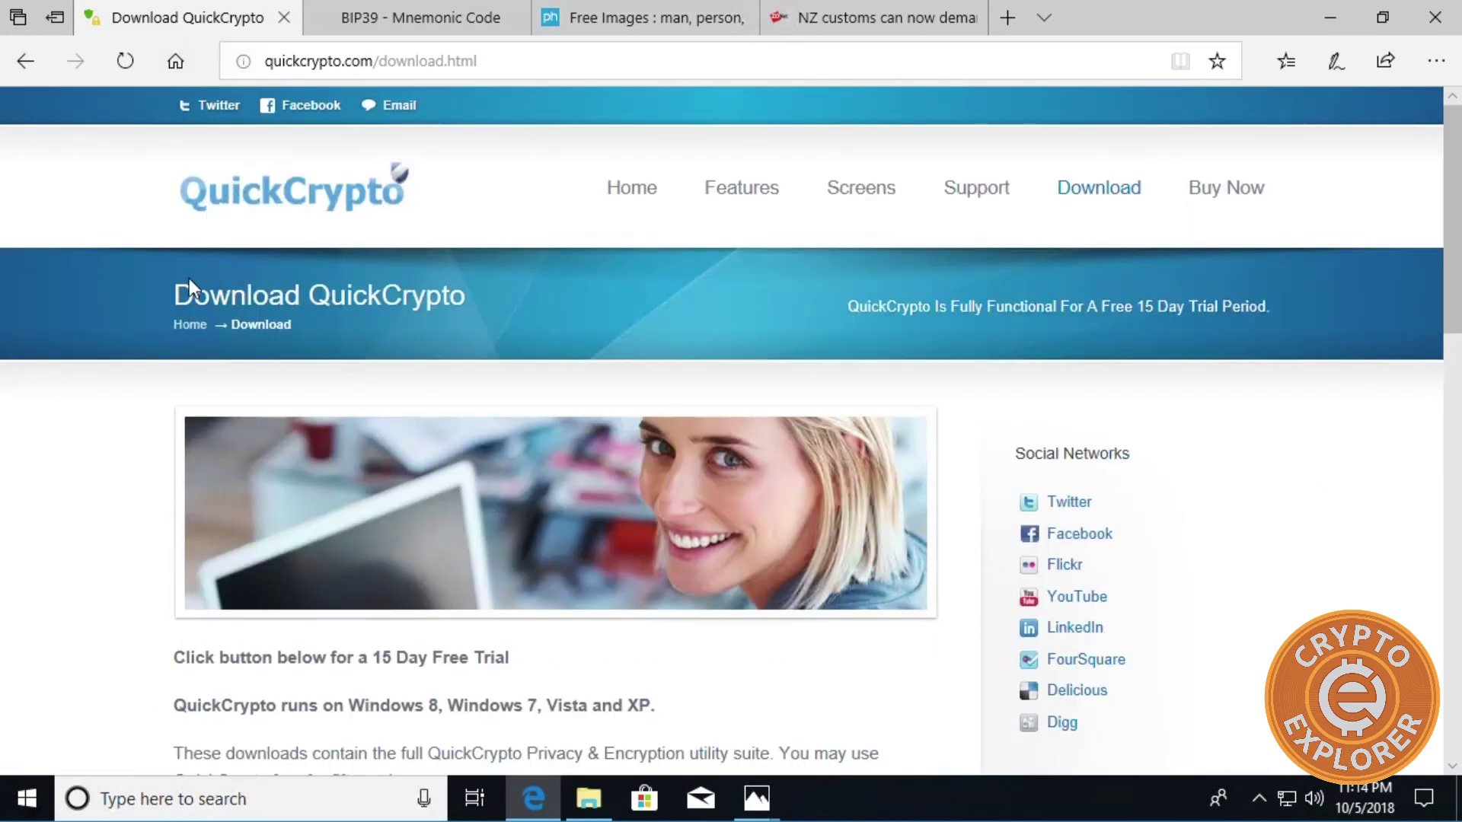
{"action": "scroll", "coordinate": [350, 314], "scroll_direction": "down", "scroll_amount": 1}
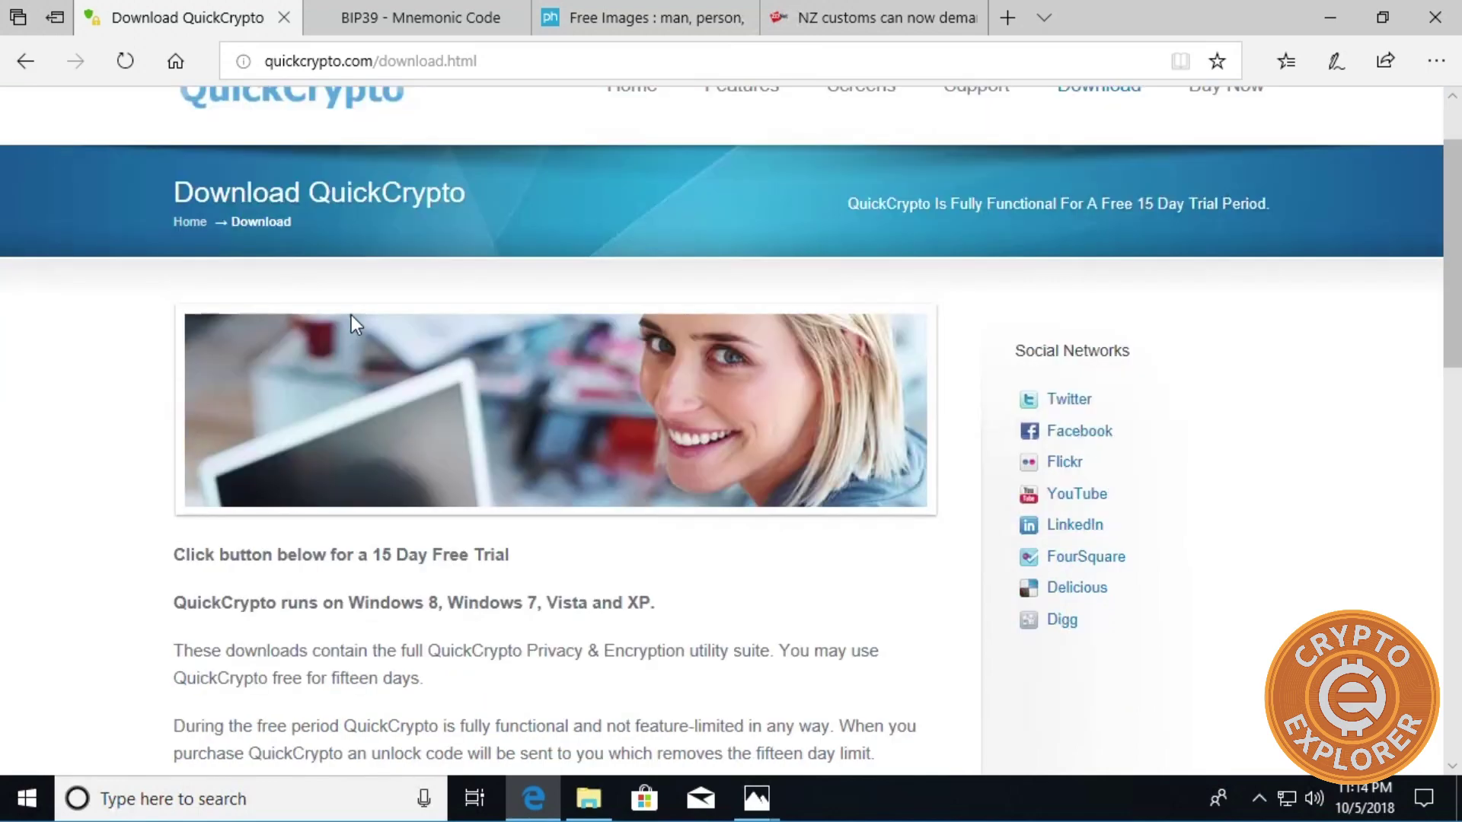
{"action": "scroll", "coordinate": [111, 423], "scroll_direction": "up", "scroll_amount": 1}
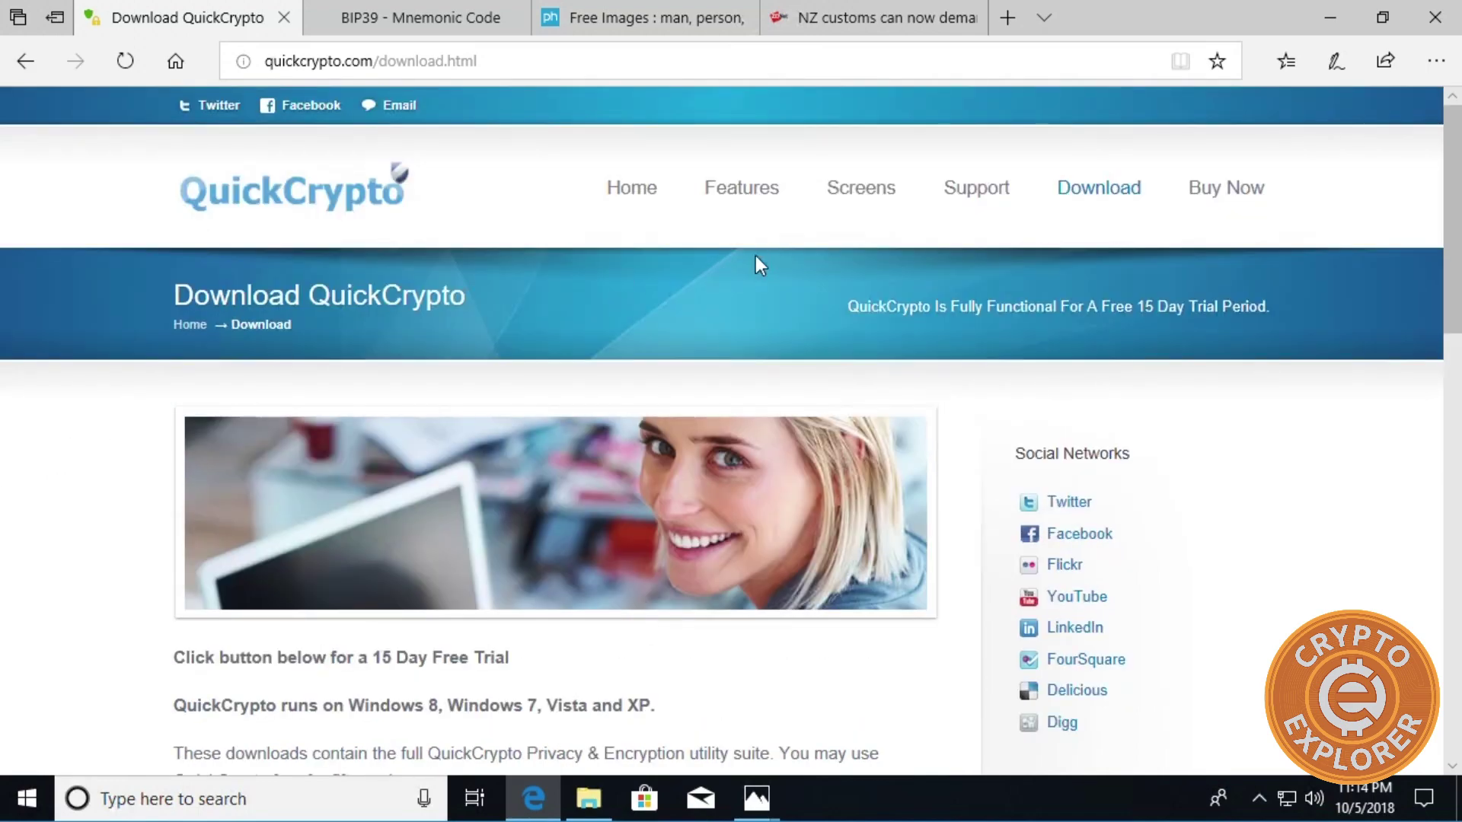
{"action": "scroll", "coordinate": [799, 335], "scroll_direction": "down", "scroll_amount": 3}
{"action": "scroll", "coordinate": [369, 365], "scroll_direction": "down", "scroll_amount": 2}
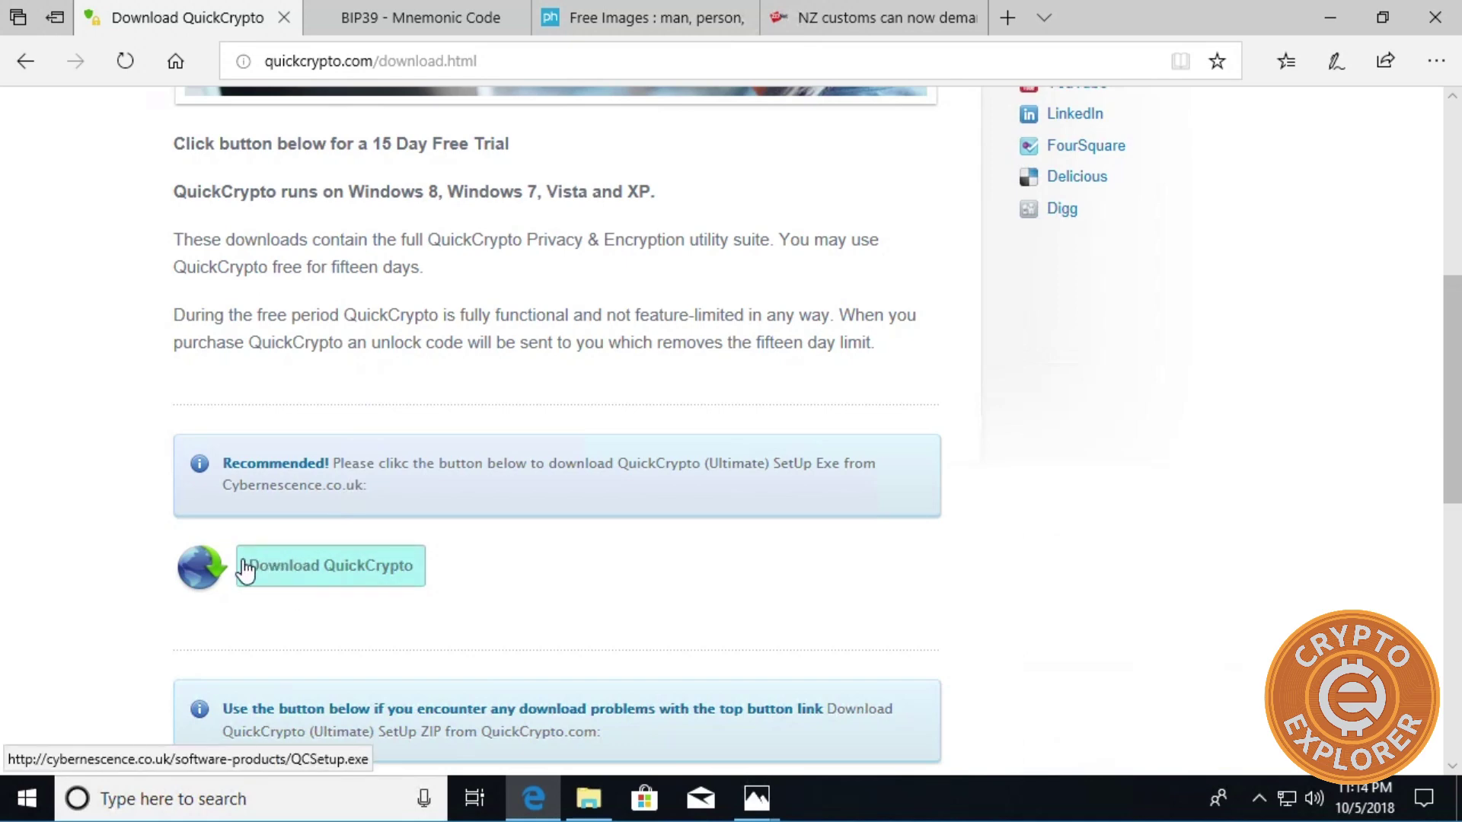
{"action": "left_click", "coordinate": [290, 568]}
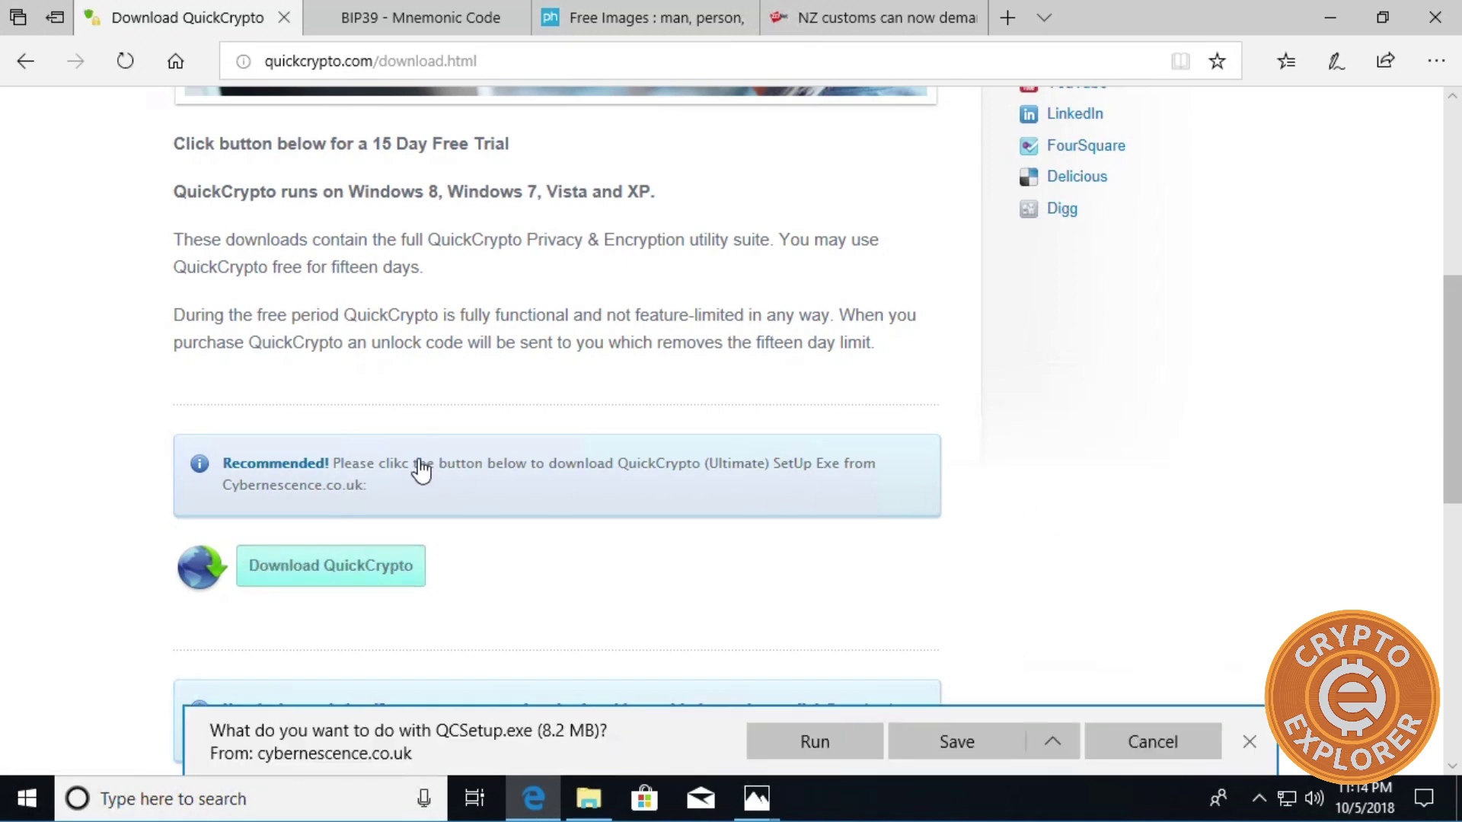
{"action": "scroll", "coordinate": [426, 464], "scroll_direction": "up", "scroll_amount": 3}
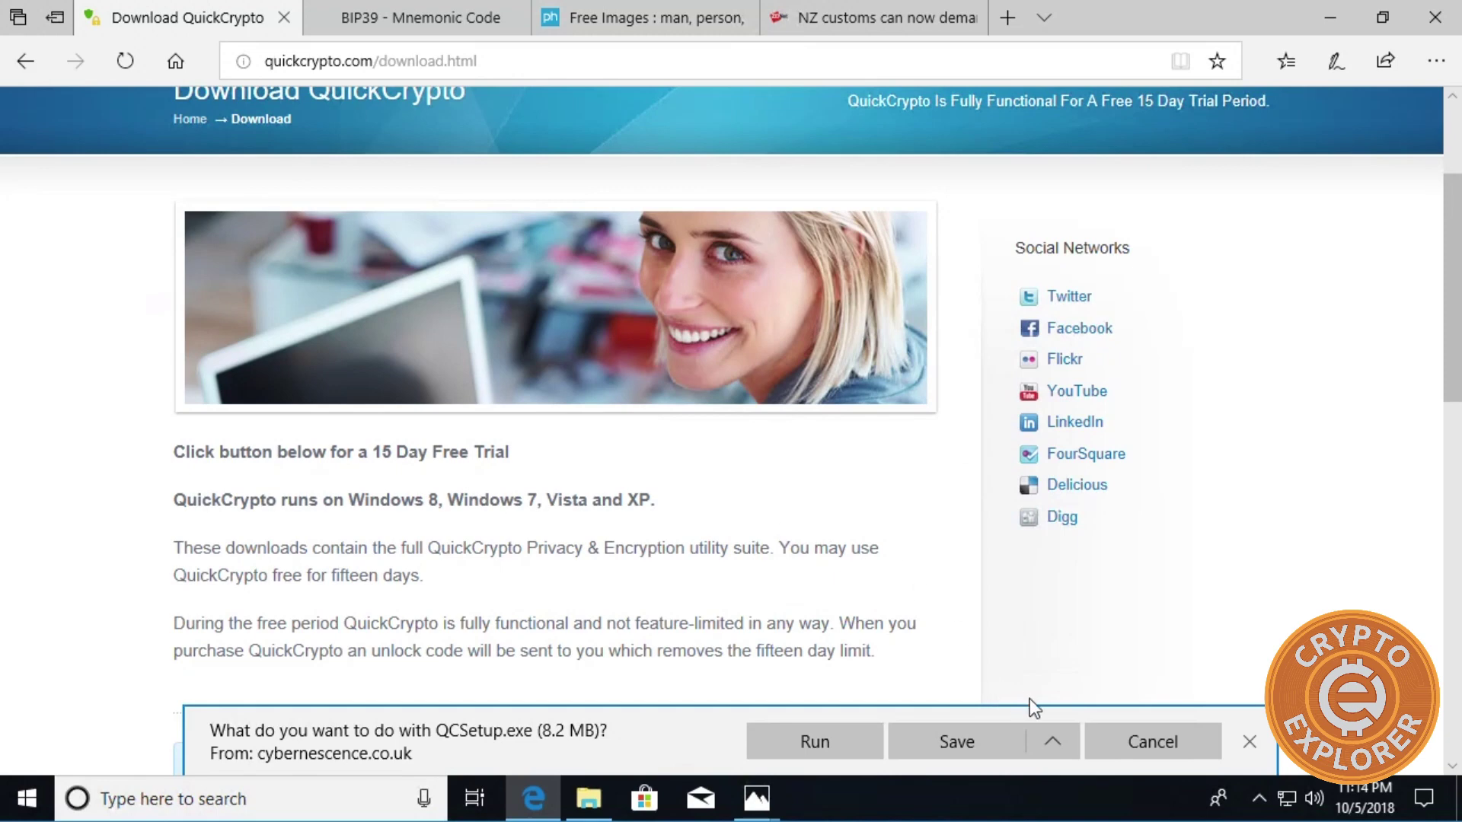
{"action": "left_click", "coordinate": [924, 746]}
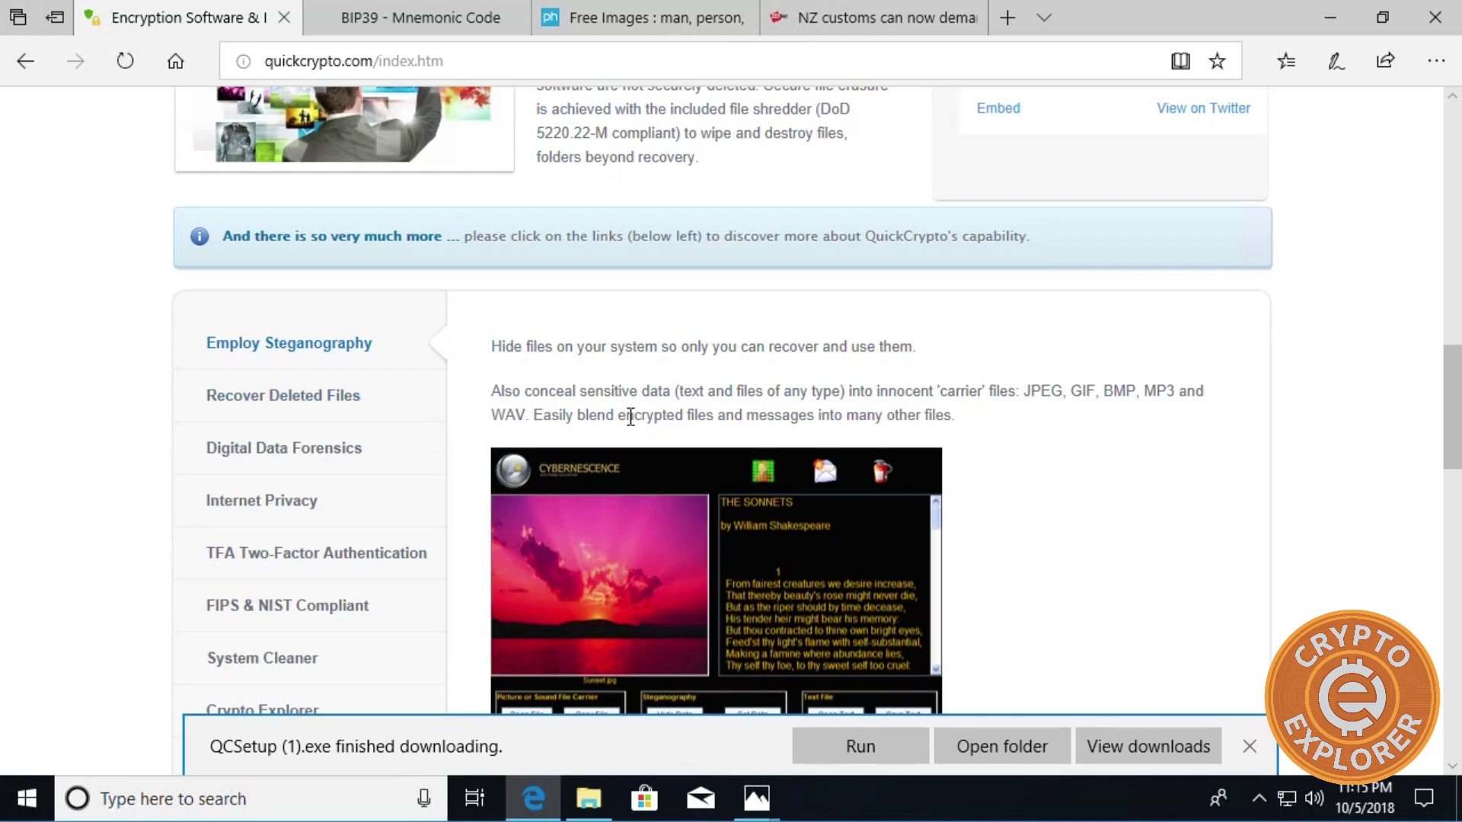
{"action": "scroll", "coordinate": [683, 418], "scroll_direction": "down", "scroll_amount": 5}
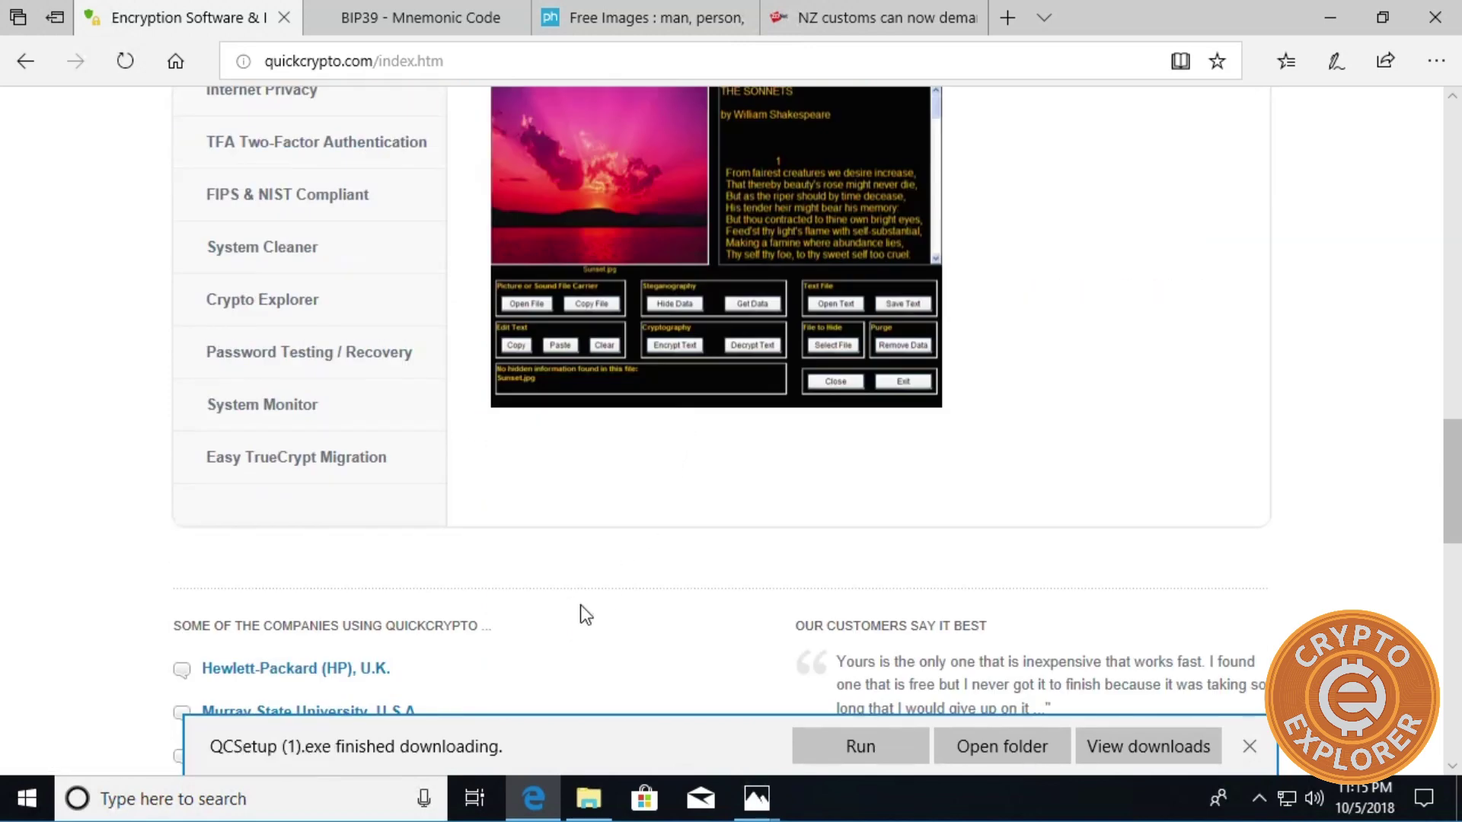
Install Quick Crypto 4.1 from QCSetup with the licence accepted and default location and tasks.
{"action": "left_click", "coordinate": [846, 751]}
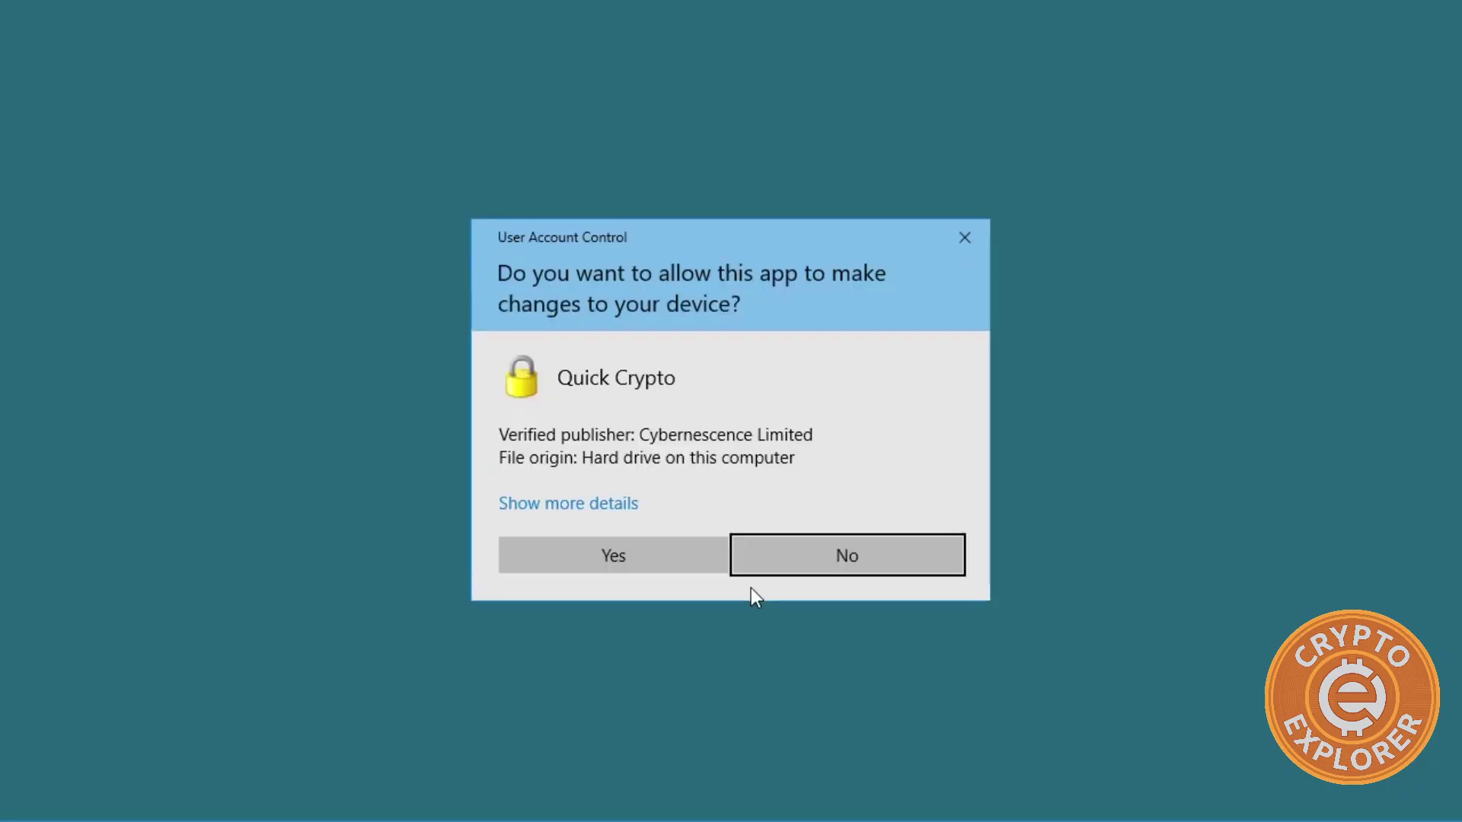
{"action": "left_click", "coordinate": [576, 562]}
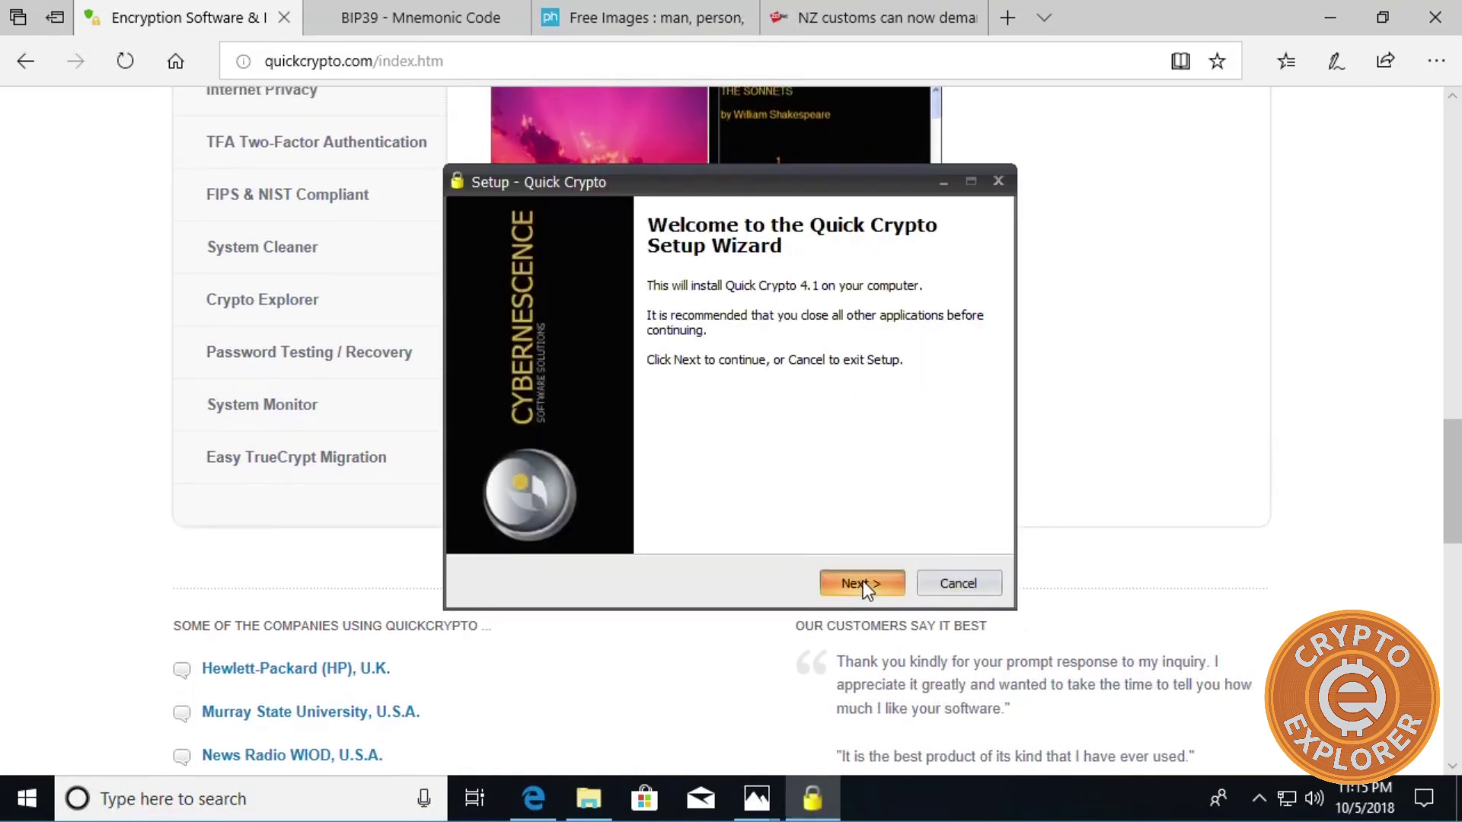
{"action": "left_click", "coordinate": [861, 583]}
{"action": "left_click", "coordinate": [579, 515]}
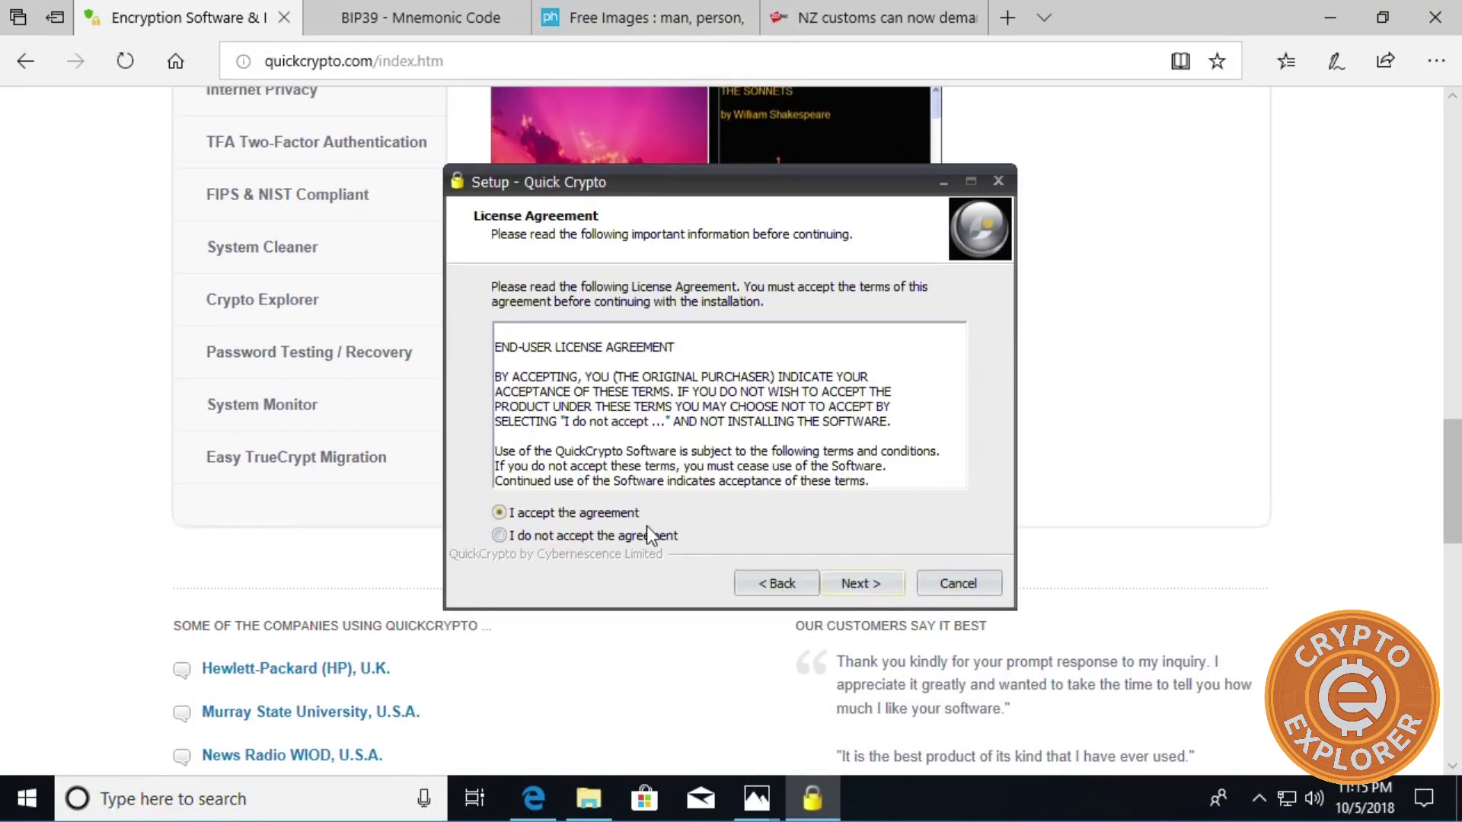
{"action": "left_click", "coordinate": [847, 586]}
{"action": "left_click", "coordinate": [851, 583]}
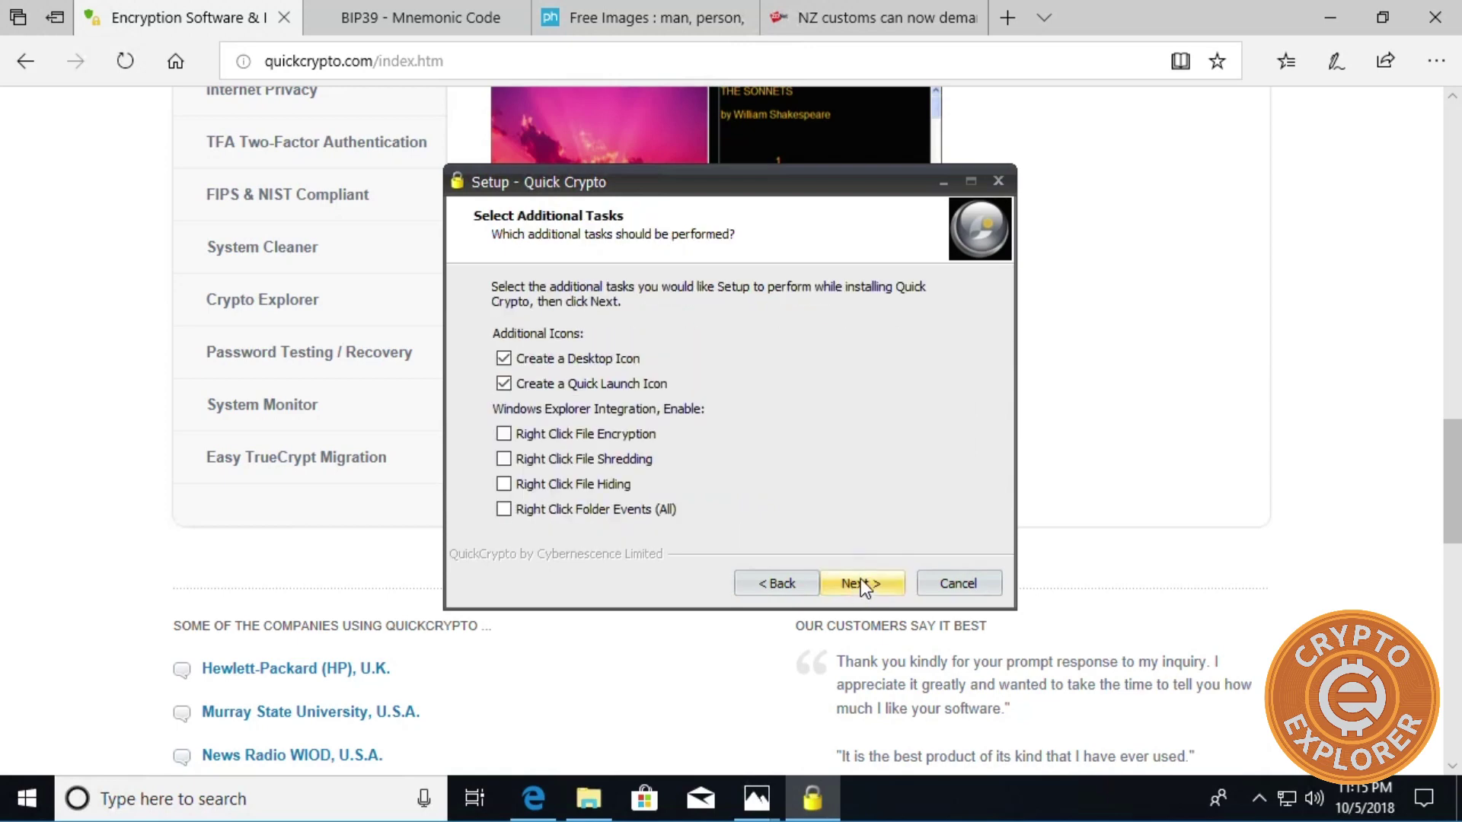
{"action": "left_click", "coordinate": [861, 584]}
{"action": "left_click", "coordinate": [849, 583]}
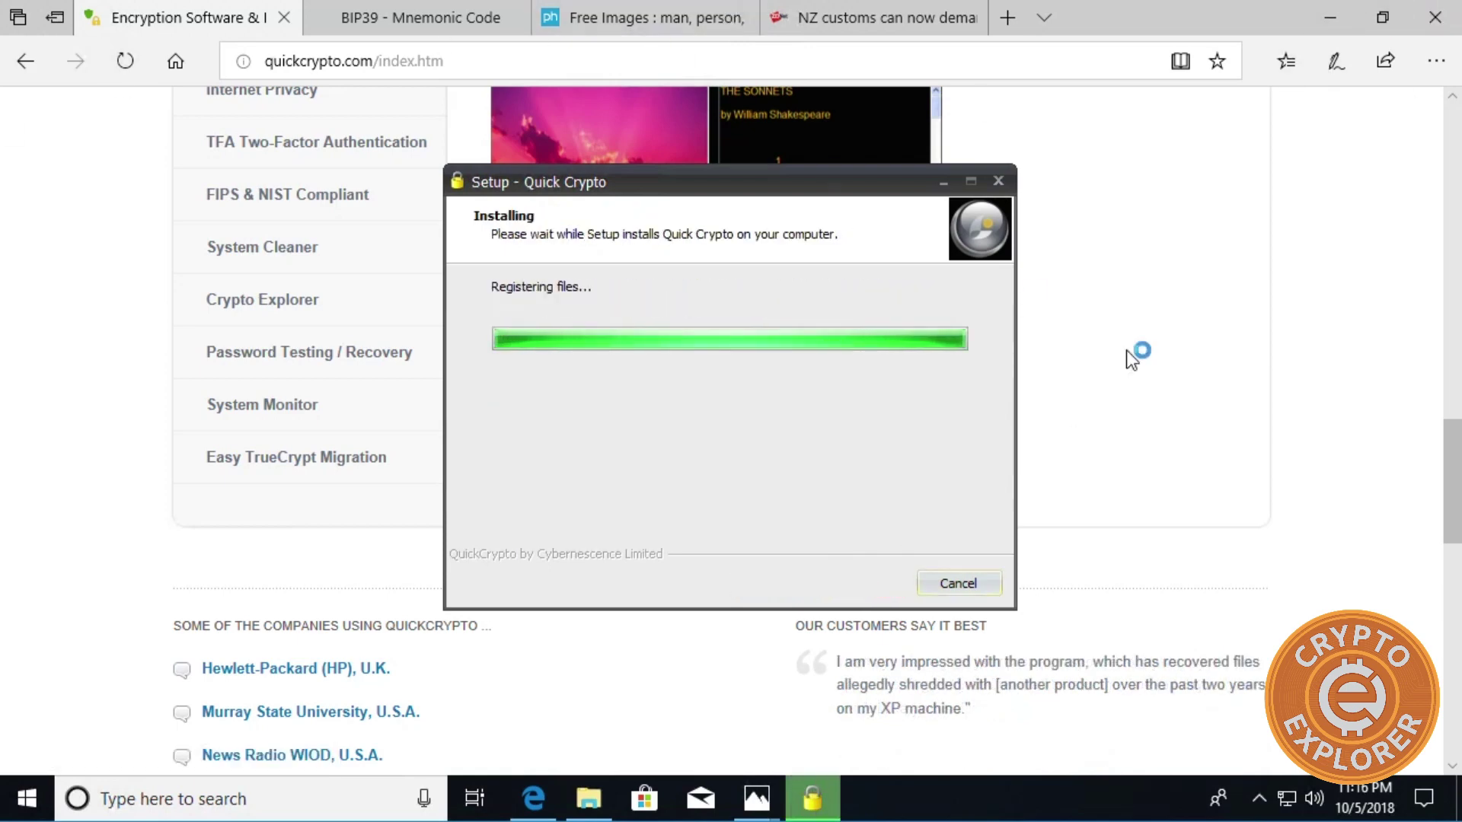
Minimize the browser and close both 2018 family photo viewers.
{"action": "left_click", "coordinate": [1324, 22]}
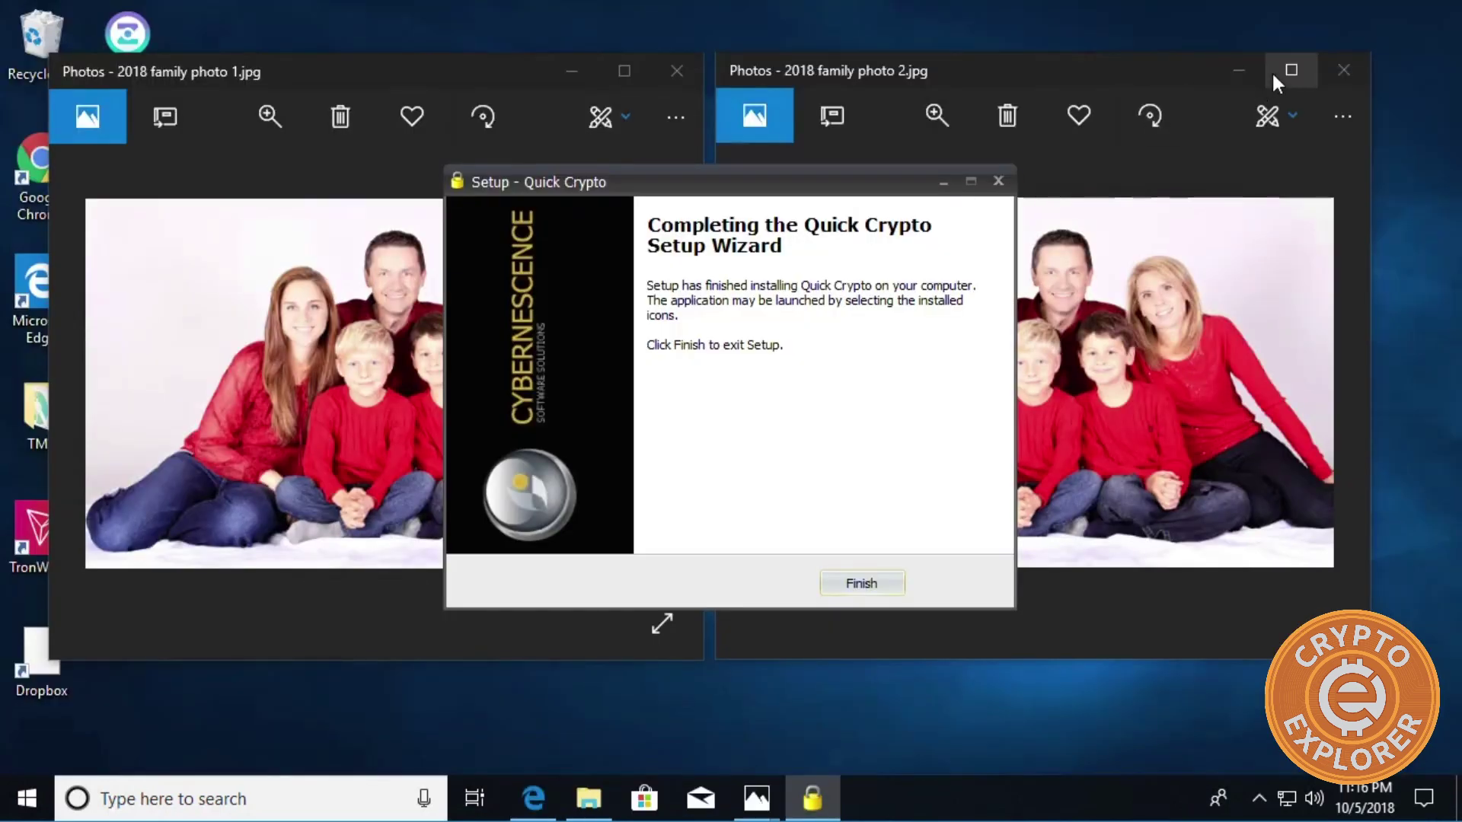
{"action": "left_click", "coordinate": [1344, 72]}
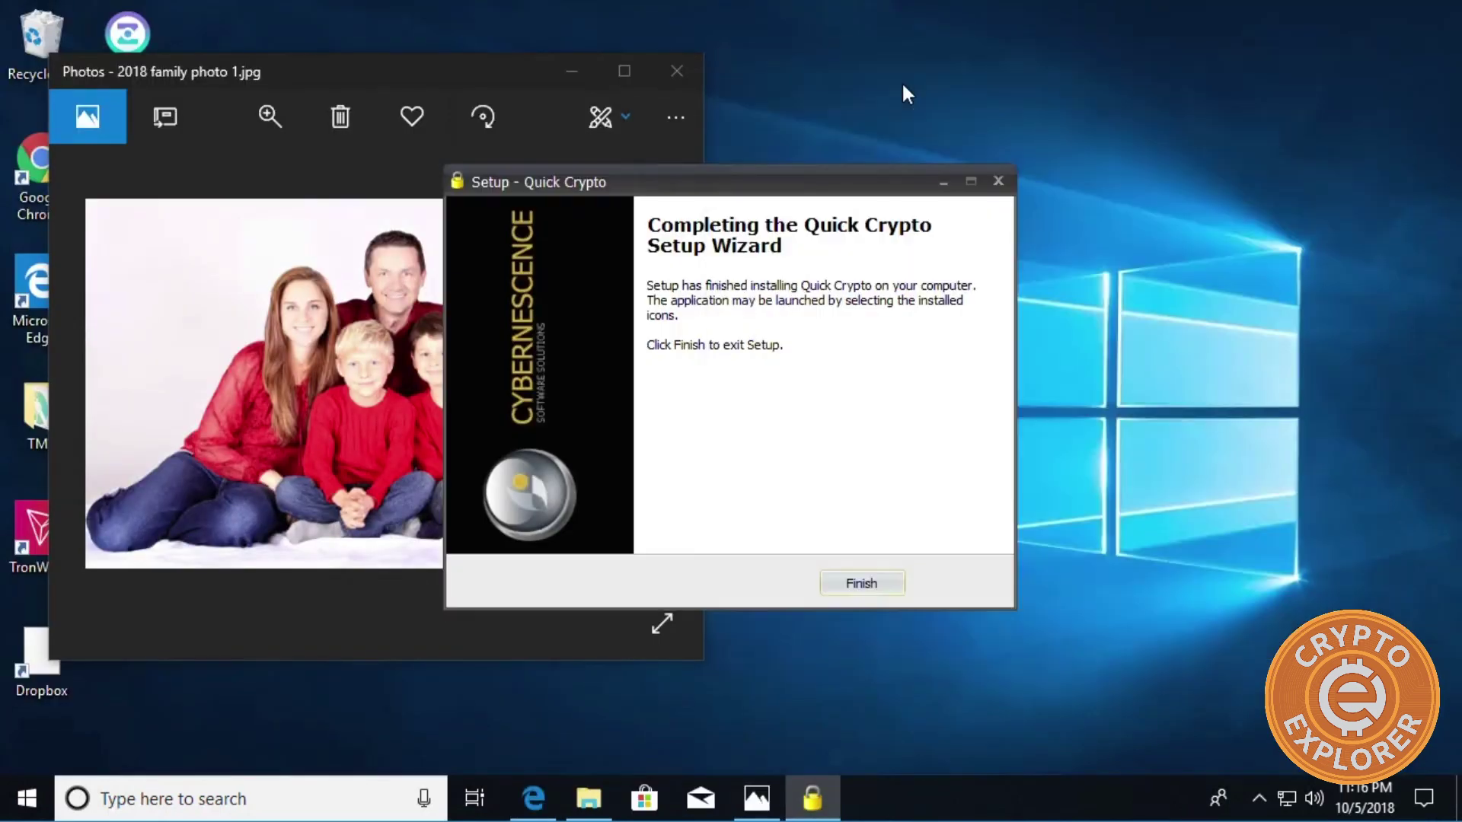
{"action": "left_click", "coordinate": [677, 71]}
Finish the installer, launch Quick Crypto and open its Stego tool, shifted to the right.
{"action": "left_click", "coordinate": [863, 587]}
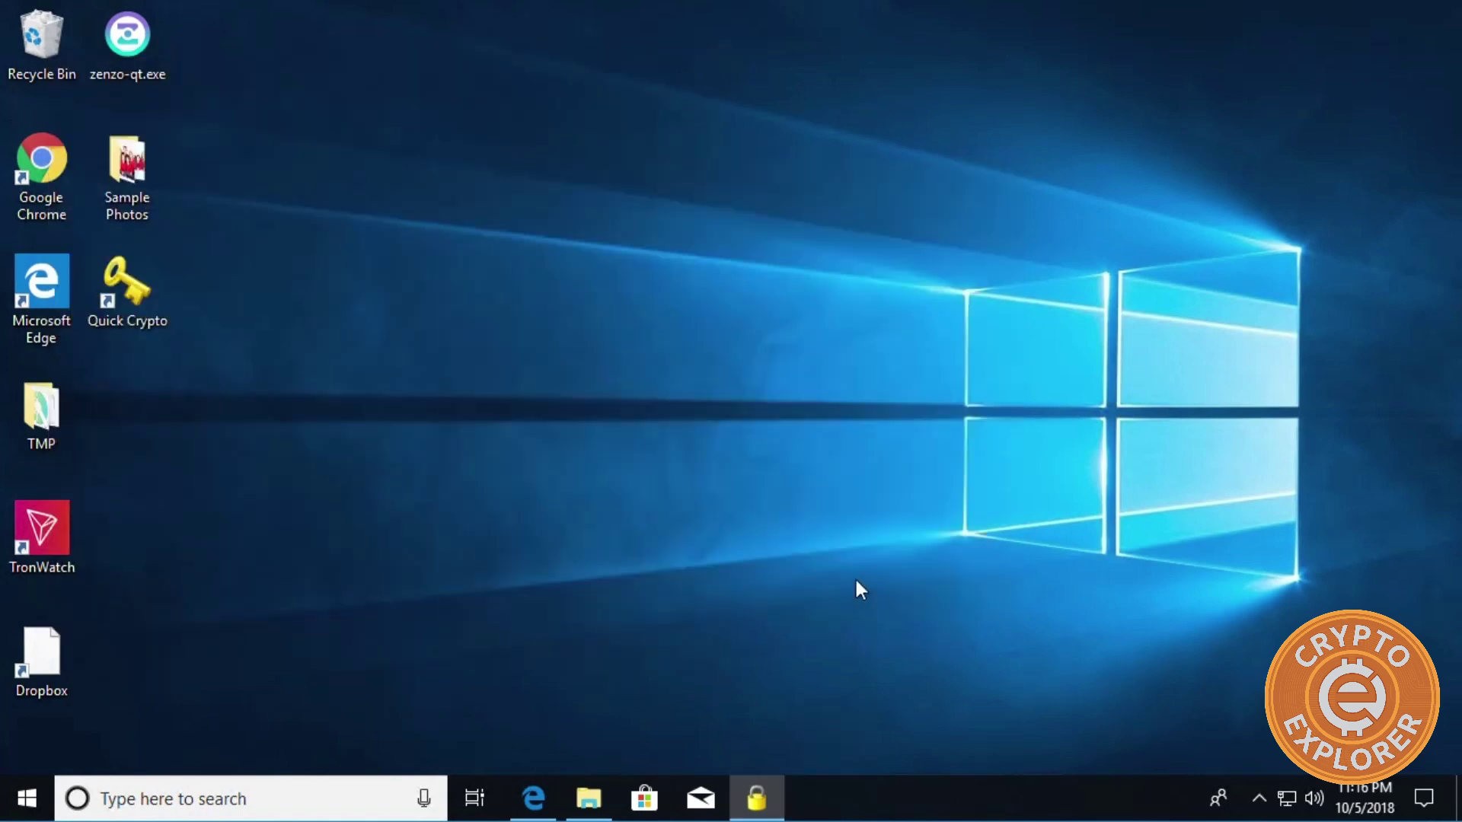
{"action": "double_click", "coordinate": [115, 295]}
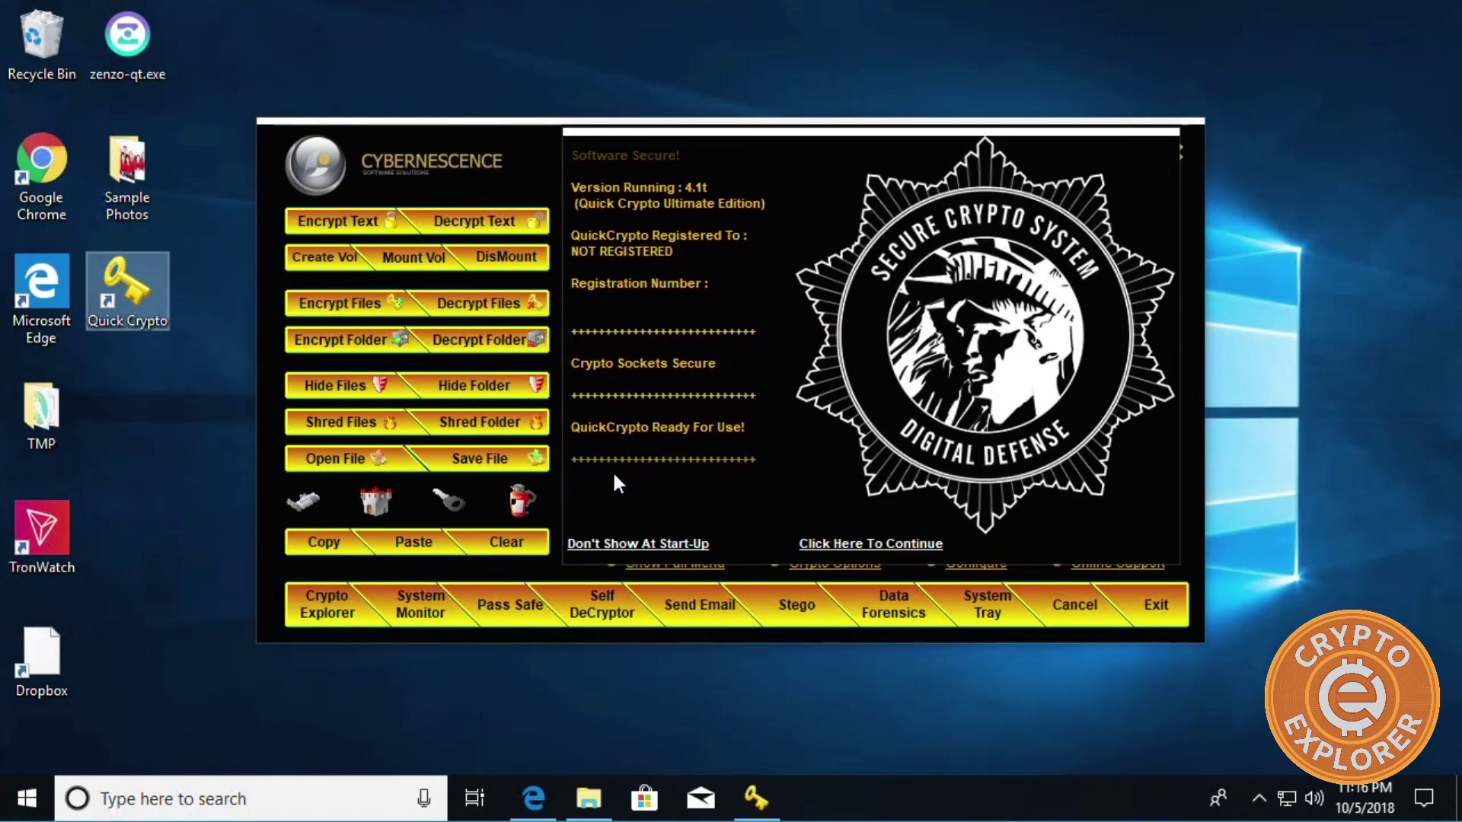
{"action": "left_click", "coordinate": [629, 542]}
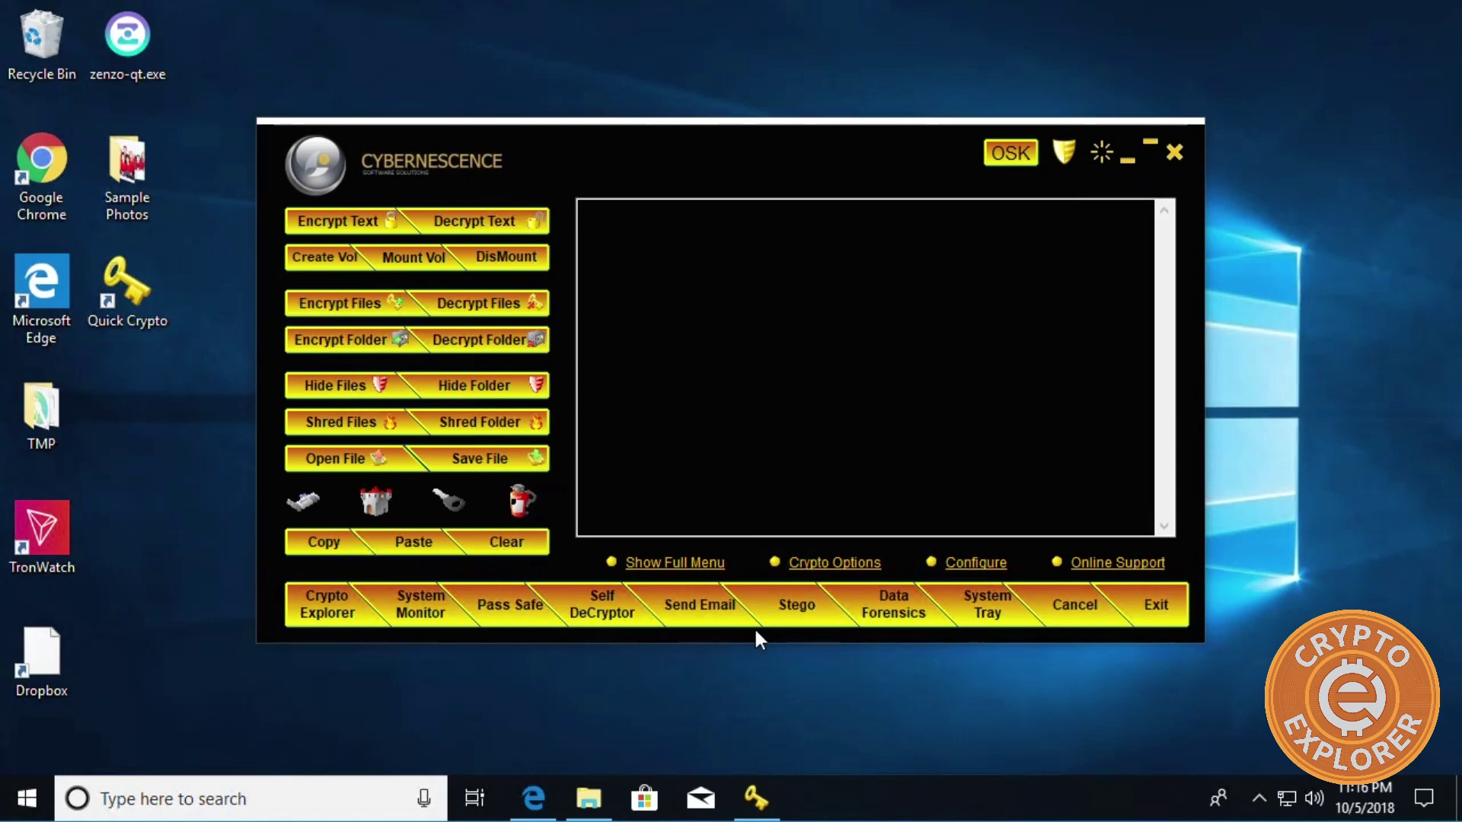
{"action": "left_click", "coordinate": [795, 614]}
{"action": "left_click_drag", "start_coordinate": [356, 94], "coordinate": [732, 89]}
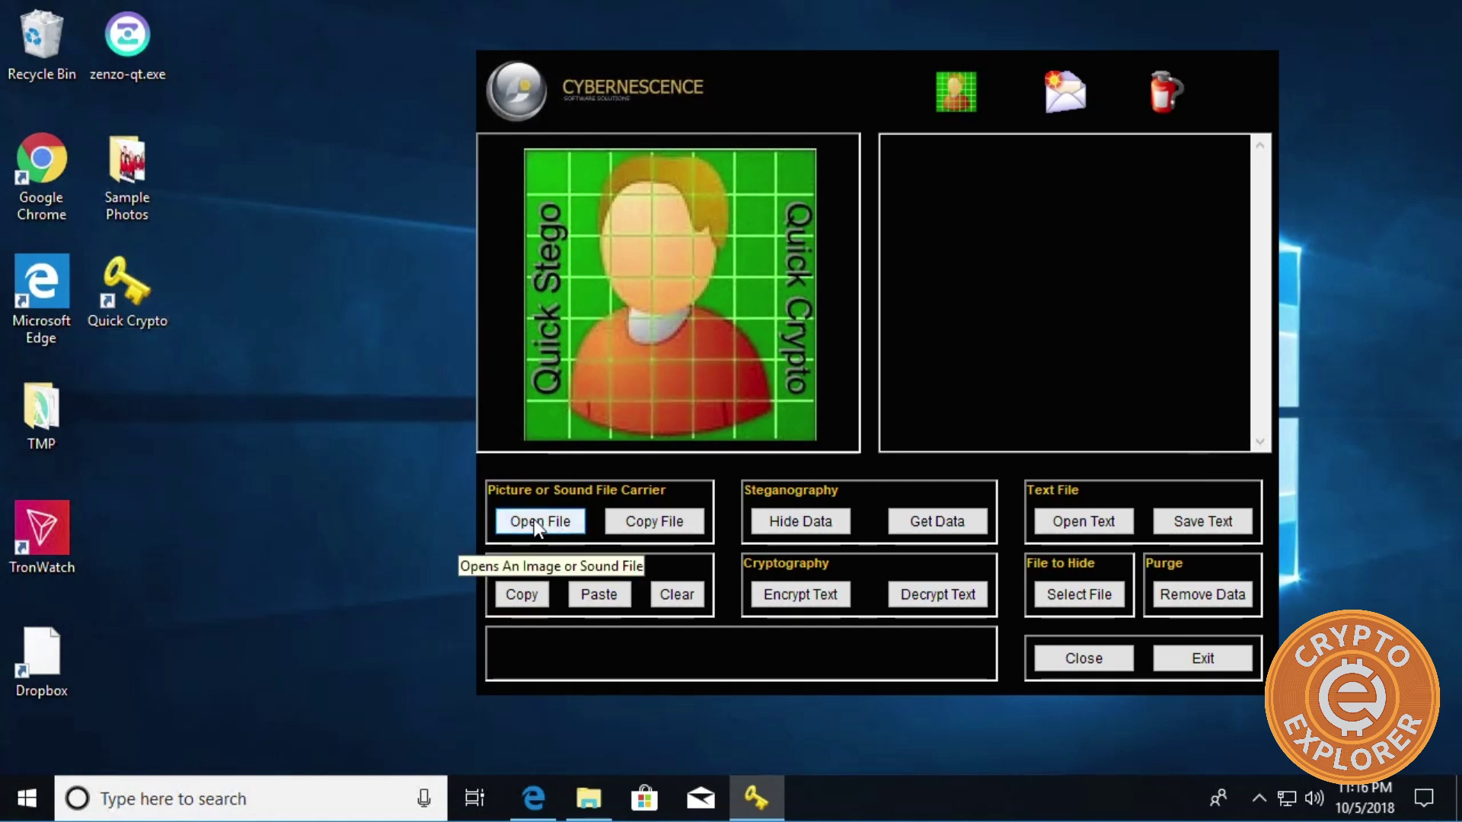
Open the Sample Photos folder, select family2.jpg and bring up the folder view menu.
{"action": "double_click", "coordinate": [135, 176]}
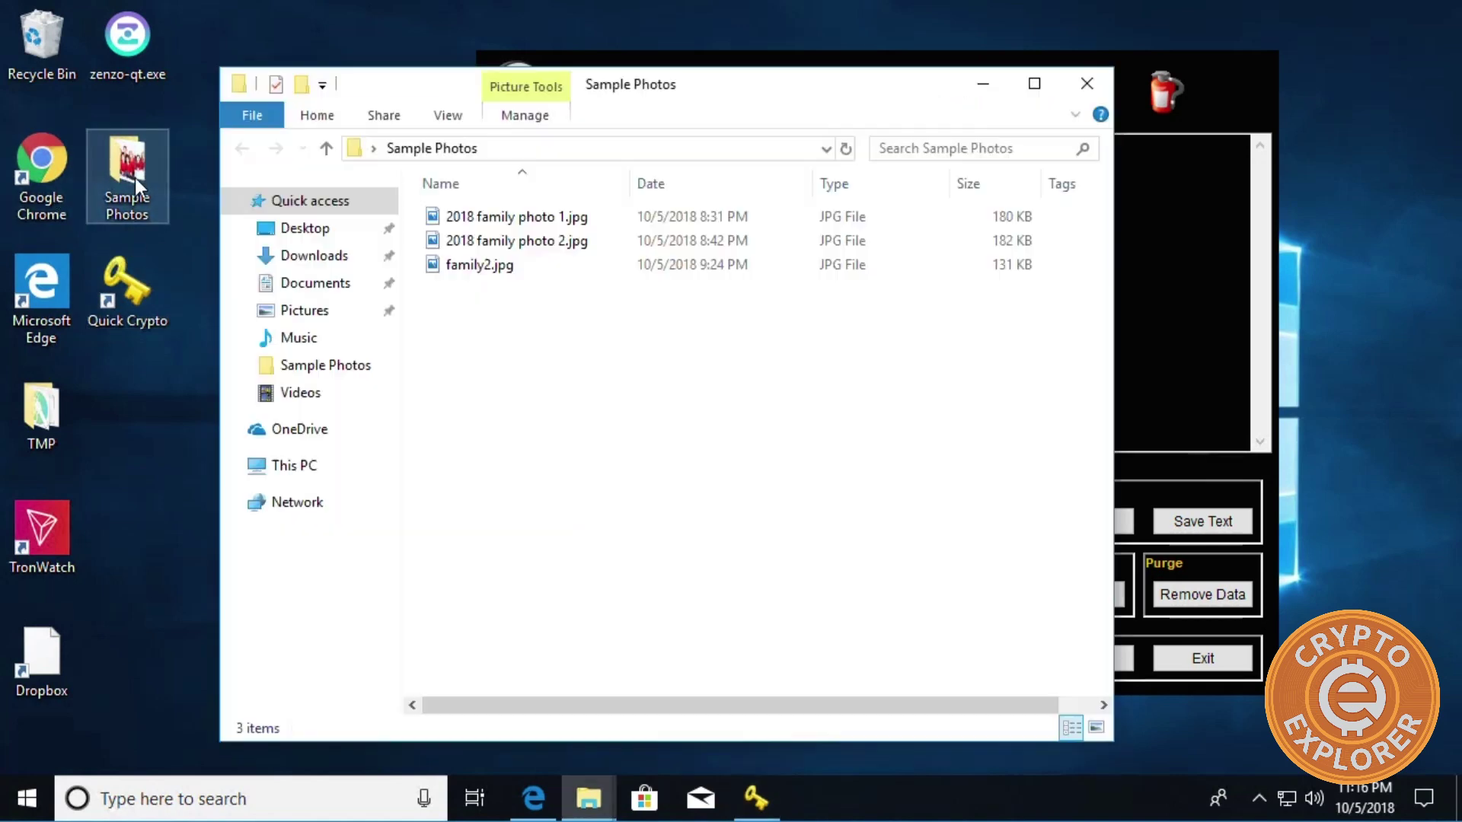
{"action": "left_click", "coordinate": [483, 267]}
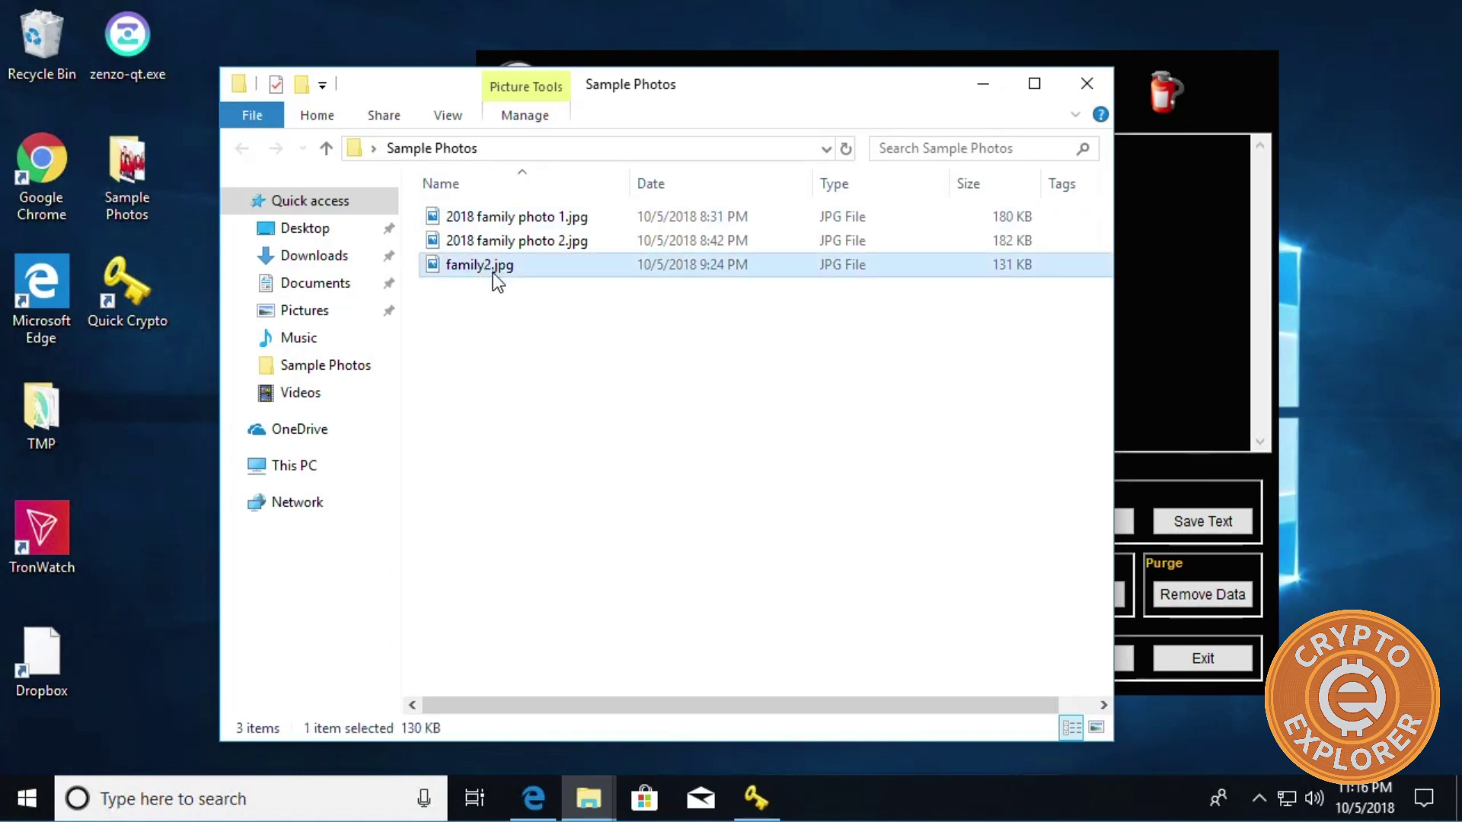
{"action": "left_click", "coordinate": [840, 394]}
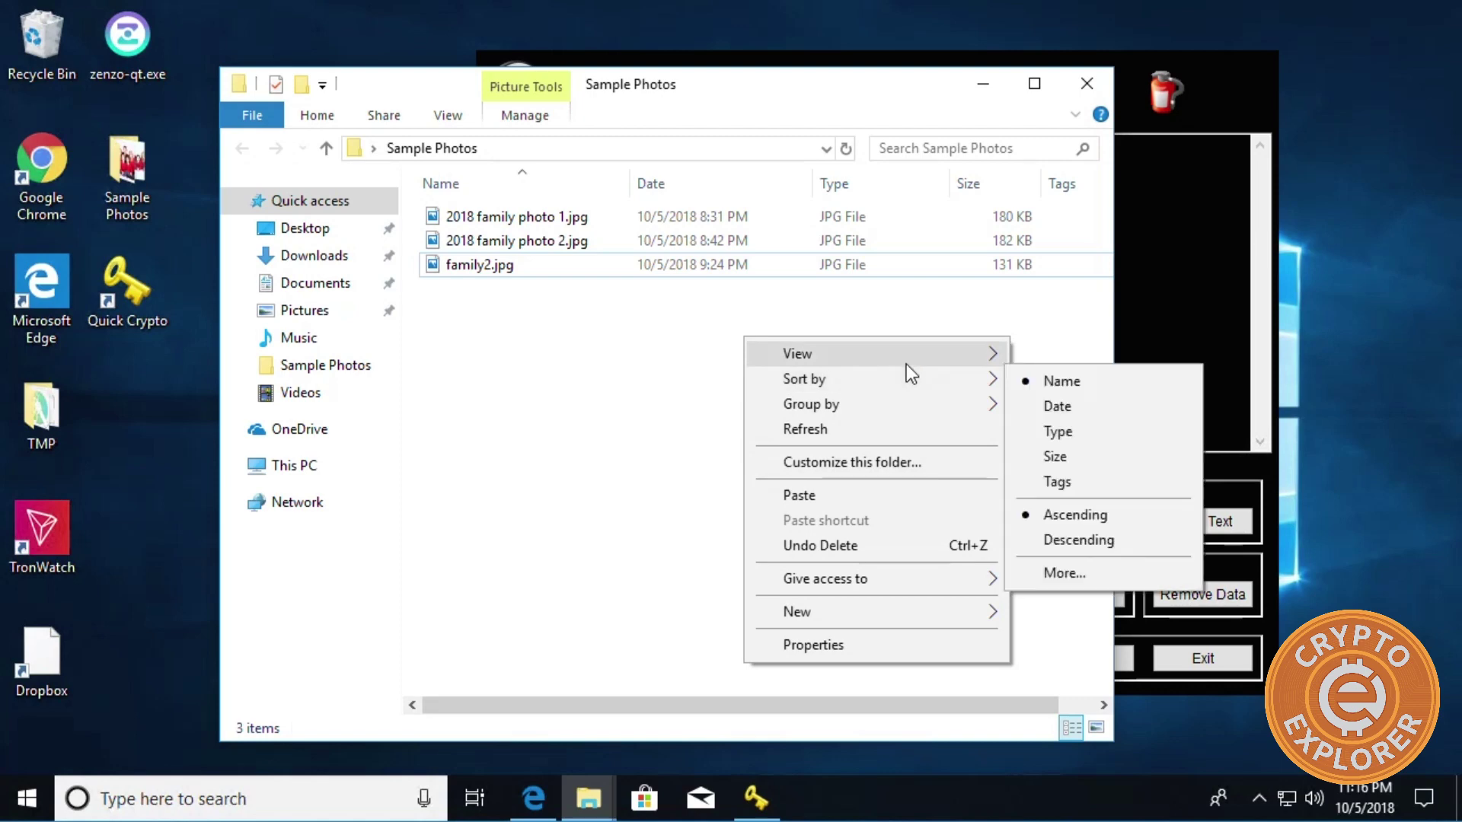
{"action": "mouse_move", "coordinate": [906, 364]}
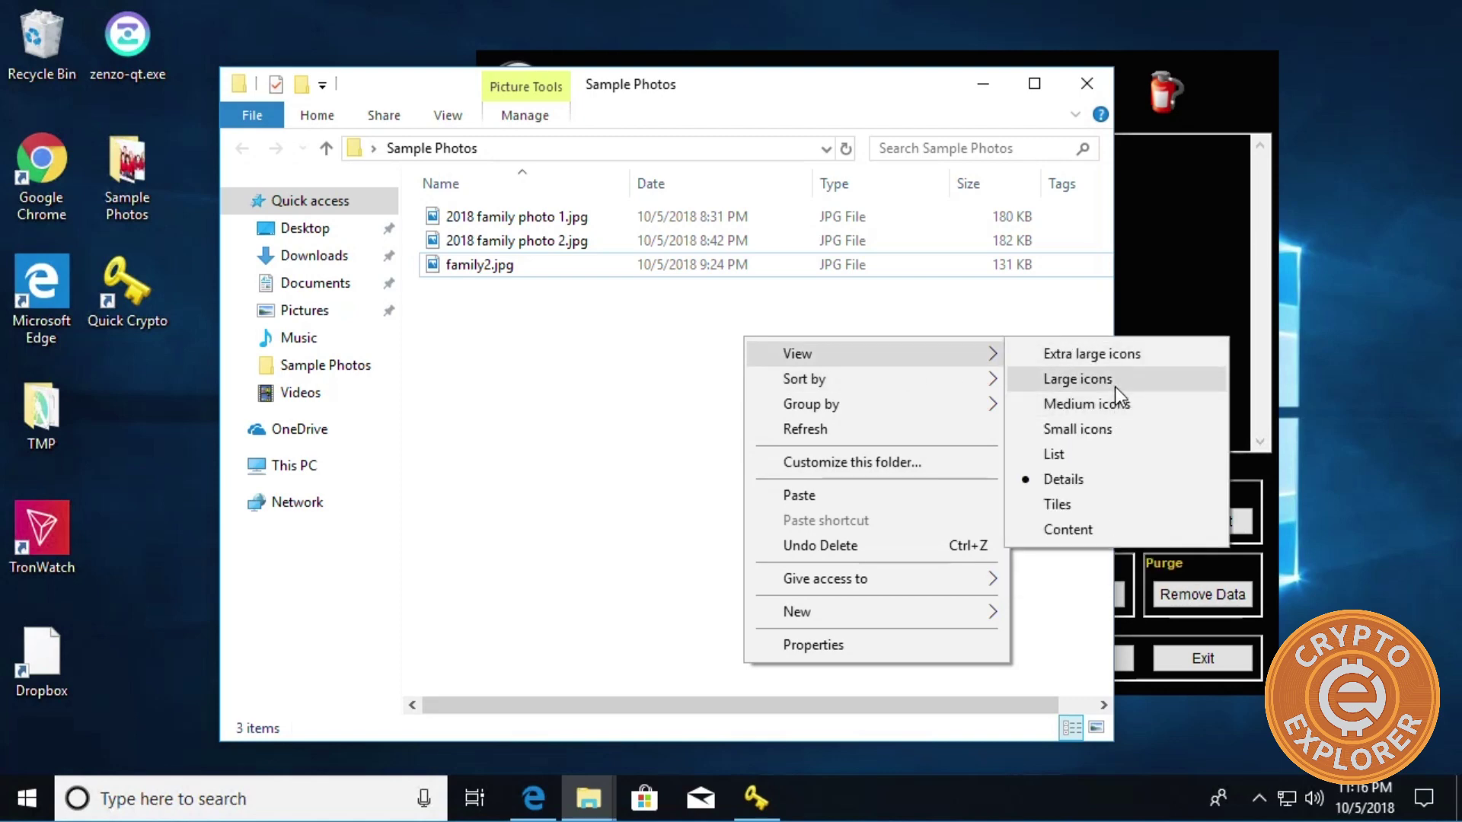
Switch Sample Photos to large icons and make a copy of family2.jpg in the same folder.
{"action": "left_click", "coordinate": [1114, 385]}
{"action": "left_click", "coordinate": [769, 266]}
{"action": "left_click_drag", "start_coordinate": [751, 268], "coordinate": [942, 281]}
{"action": "left_click", "coordinate": [1019, 296]}
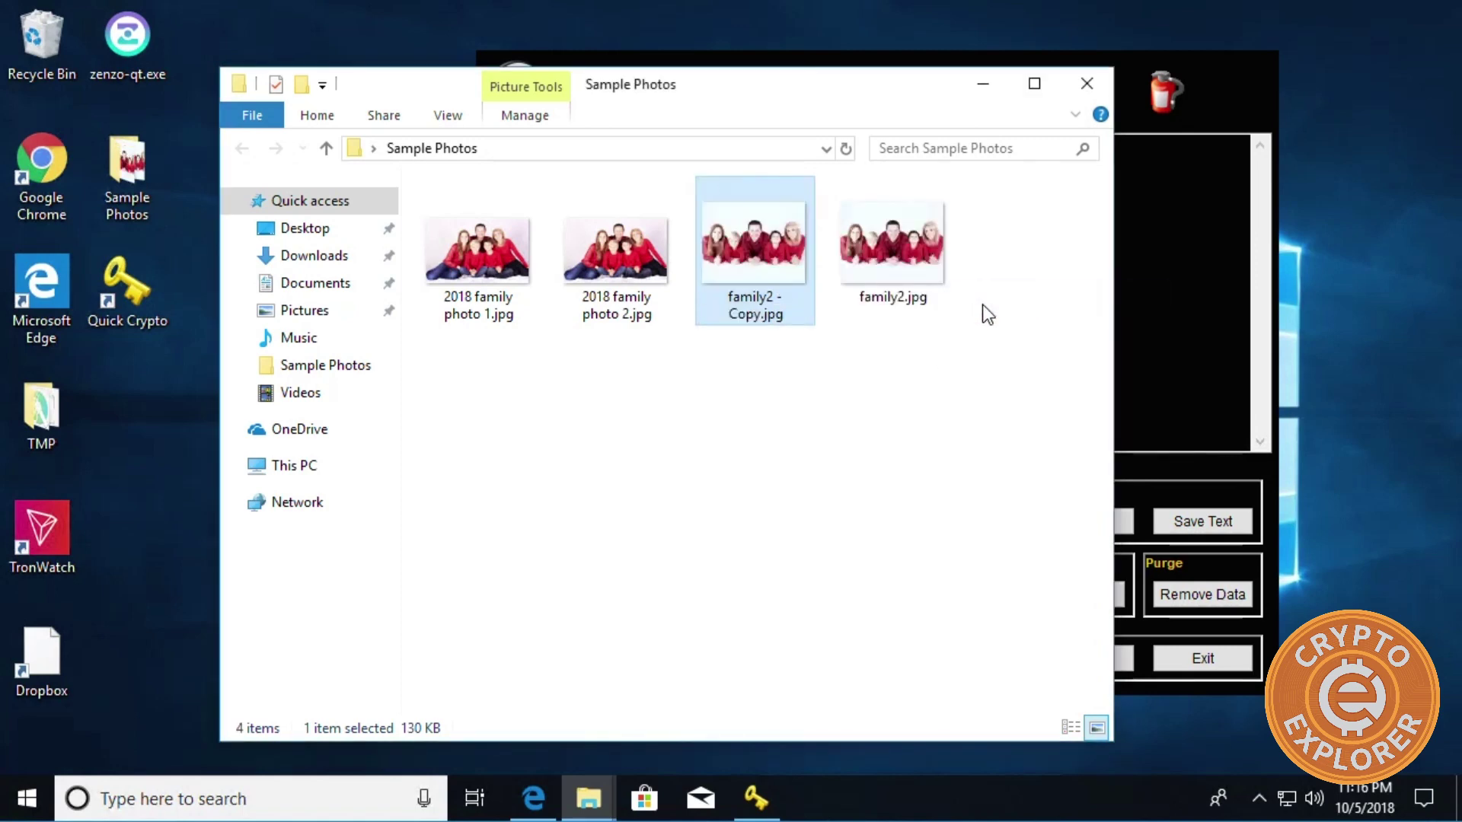
Rename the copy to family1.jpg, then select family1.jpg and family2.jpg in turn.
{"action": "left_click", "coordinate": [773, 309]}
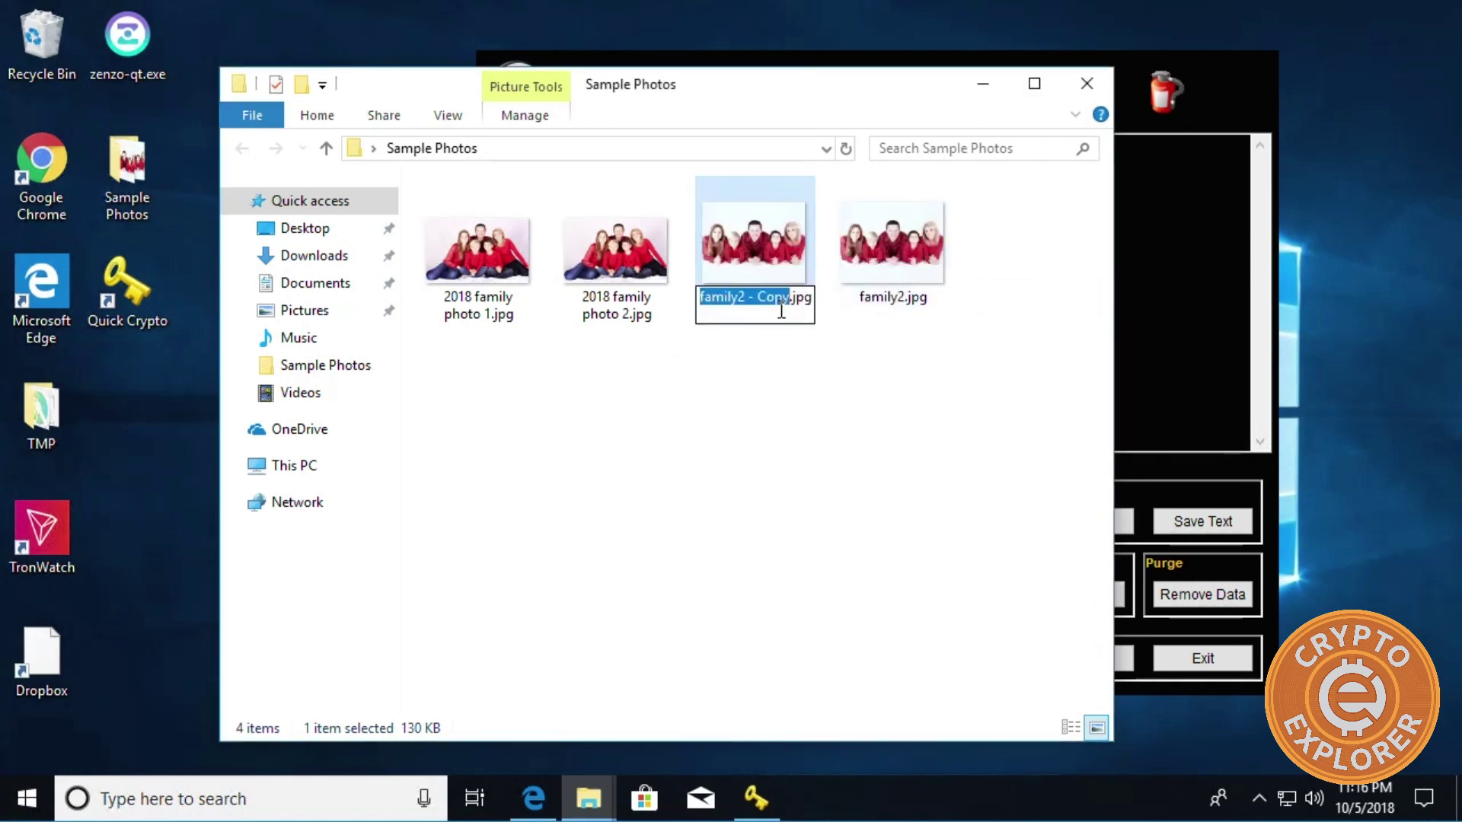
{"action": "left_click", "coordinate": [802, 295]}
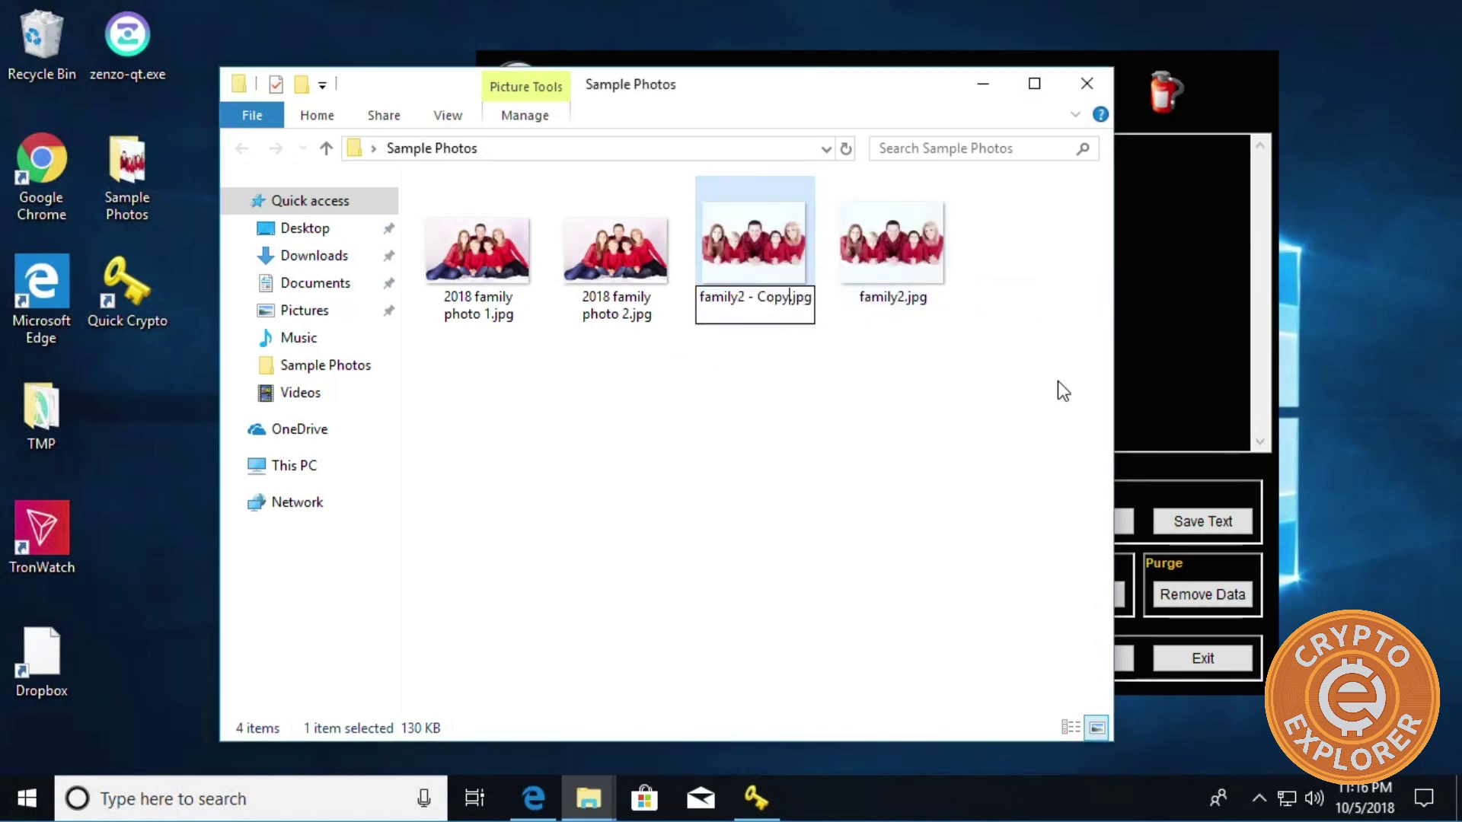
{"action": "key", "text": "Left"}
{"action": "key", "text": "BackSpace"}
{"action": "key", "text": "BackSpace"}
{"action": "key", "text": "BackSpace"}
{"action": "key", "text": "BackSpace"}
{"action": "key", "text": "BackSpace"}
{"action": "key", "text": "BackSpace"}
{"action": "key", "text": "BackSpace"}
{"action": "key", "text": "BackSpace"}
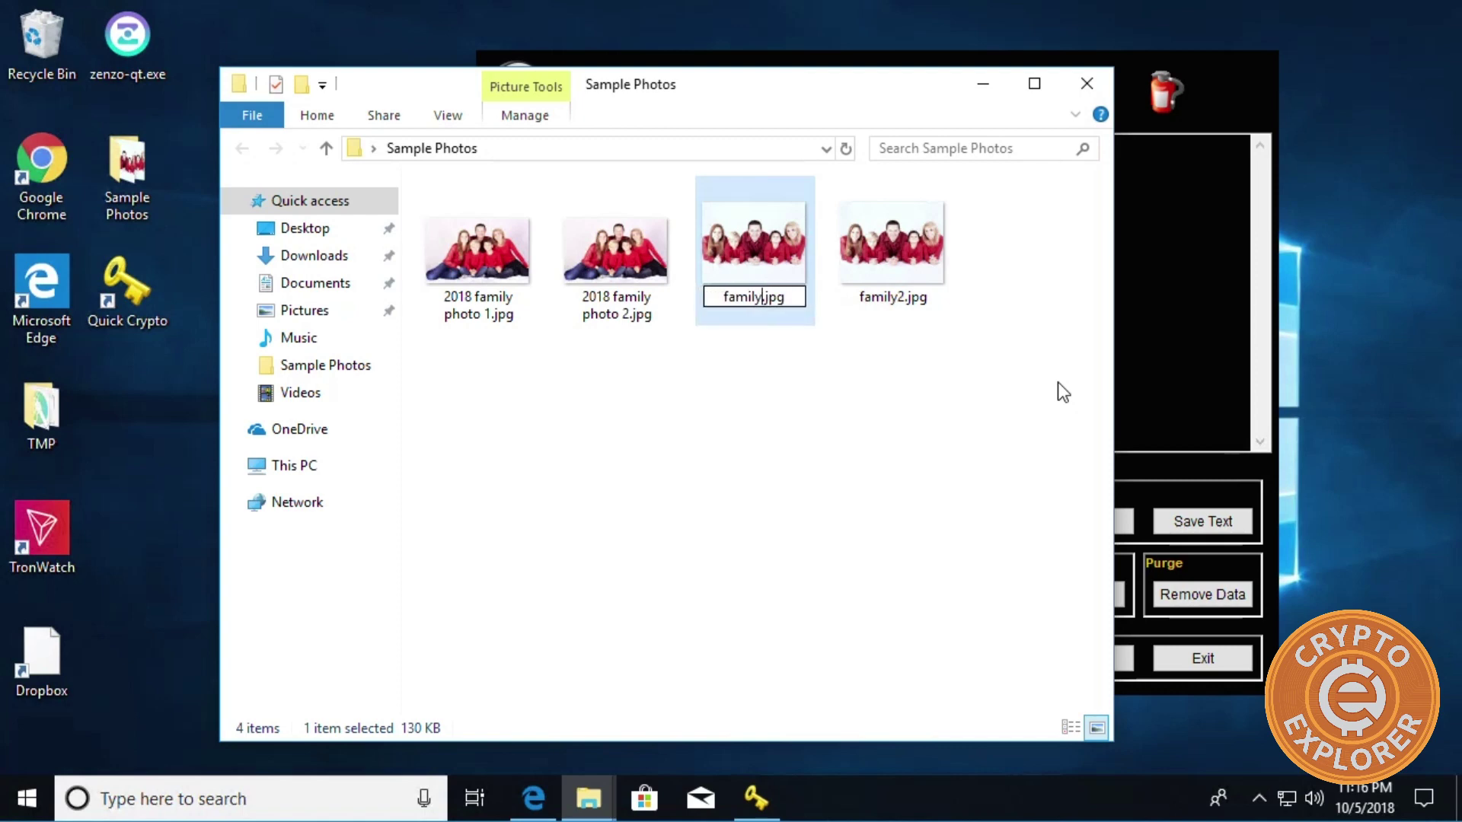
{"action": "type", "text": "1"}
{"action": "left_click", "coordinate": [917, 437]}
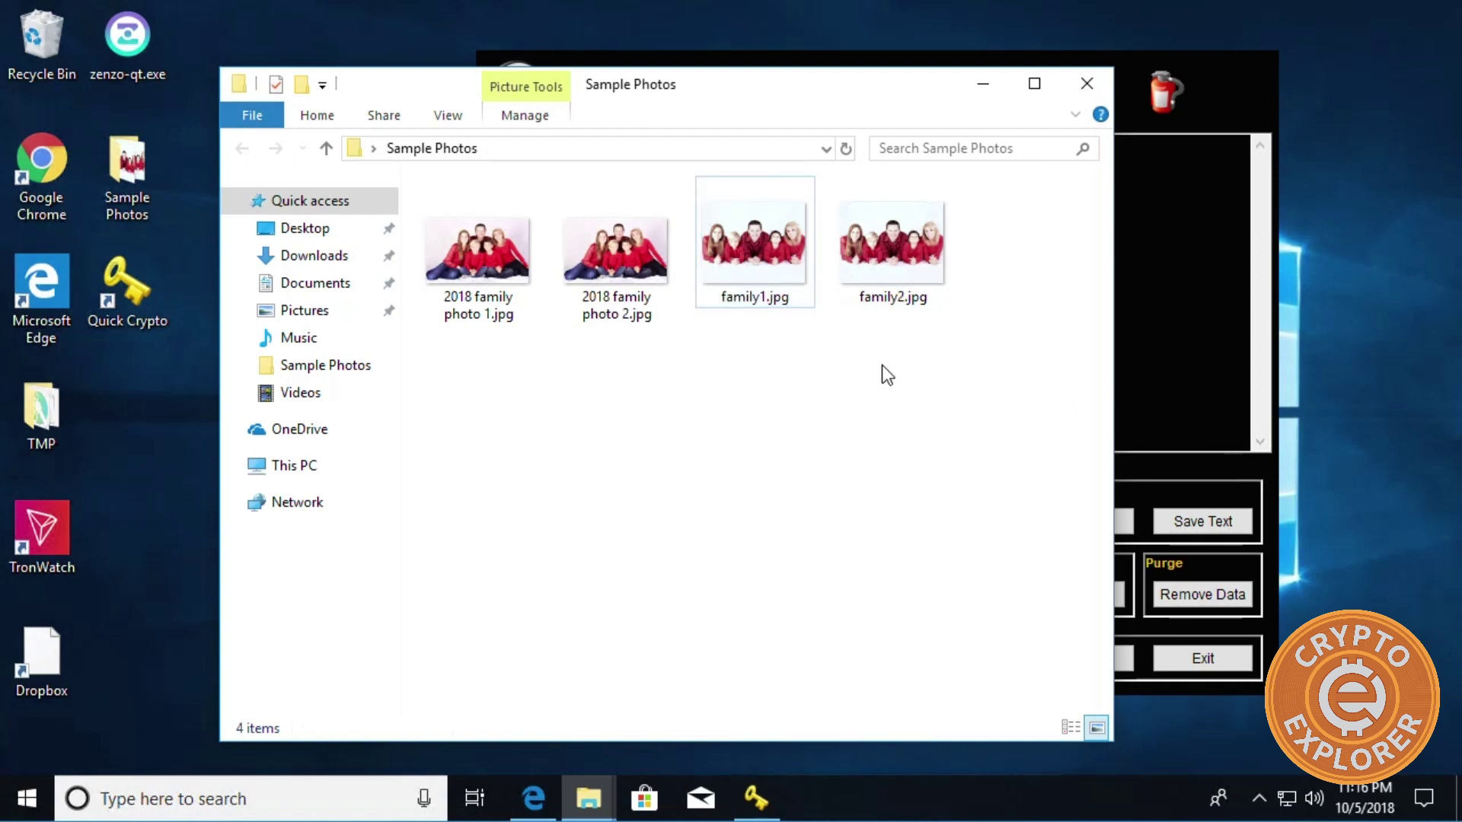
{"action": "left_click", "coordinate": [901, 250]}
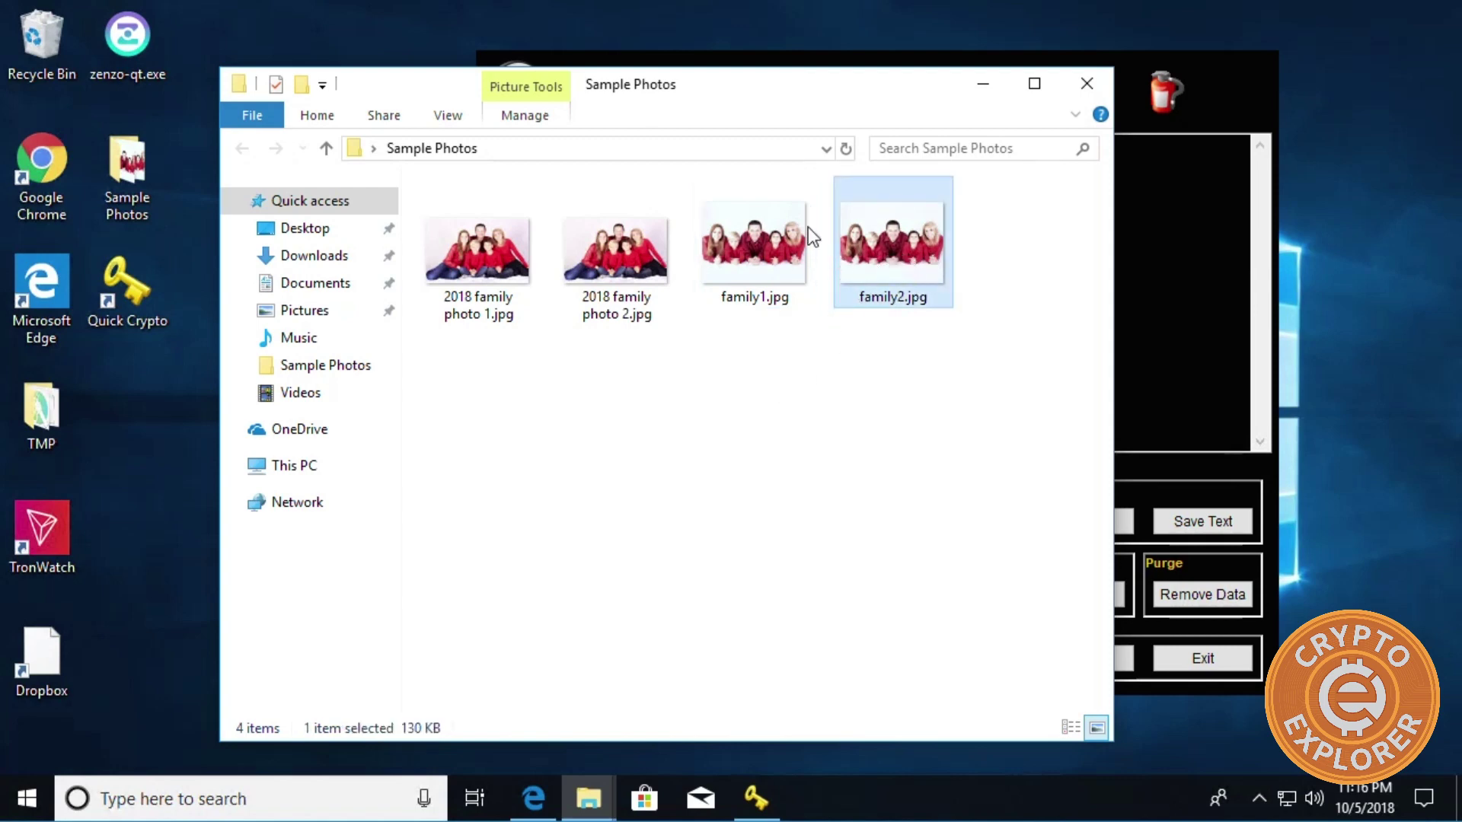
{"action": "left_click", "coordinate": [800, 255]}
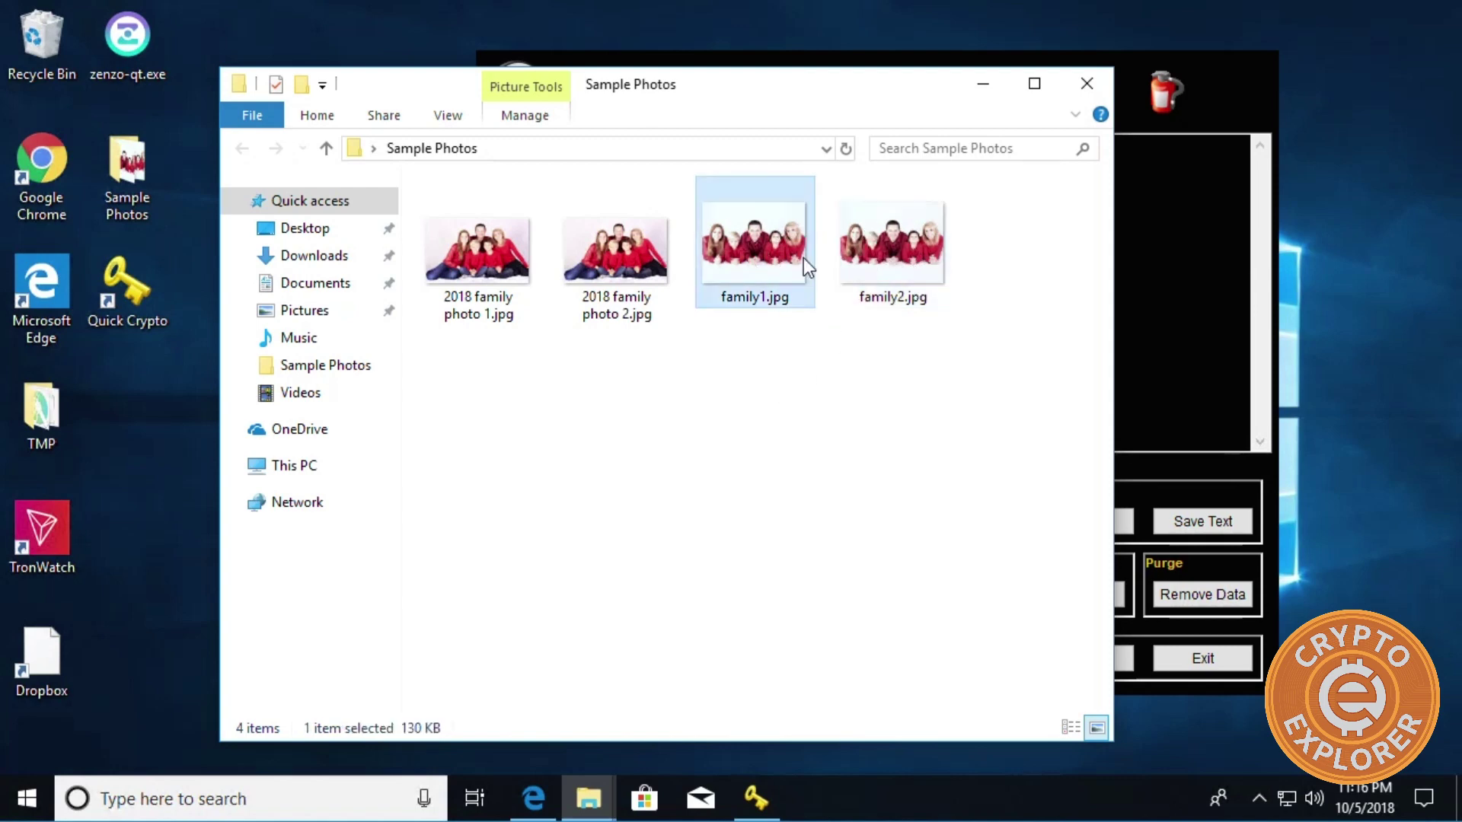
{"action": "left_click", "coordinate": [884, 266]}
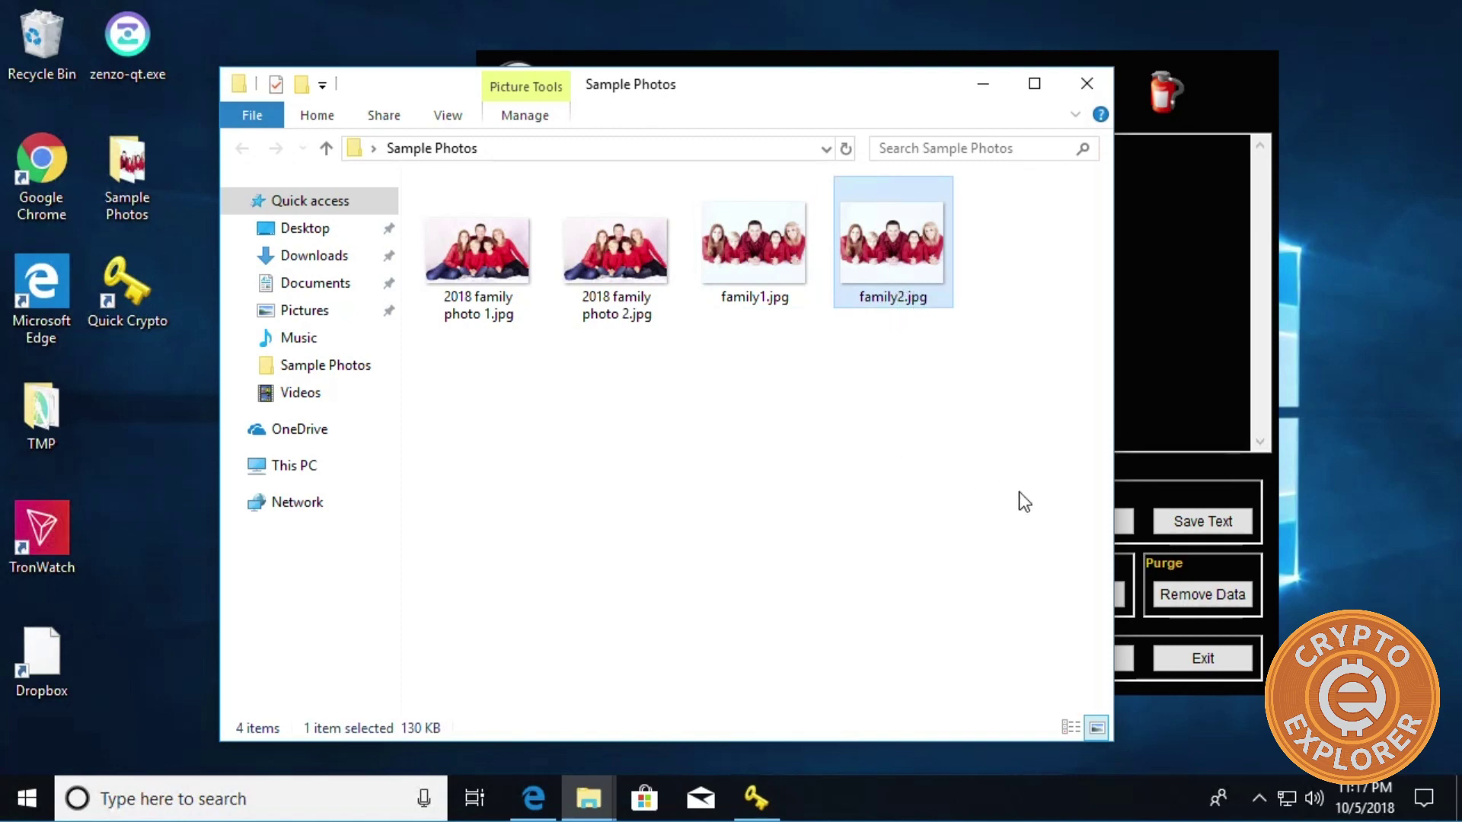
In Quick Stego, load family2.jpg from Desktop > Sample Photos as the carrier image.
{"action": "left_click", "coordinate": [1150, 476]}
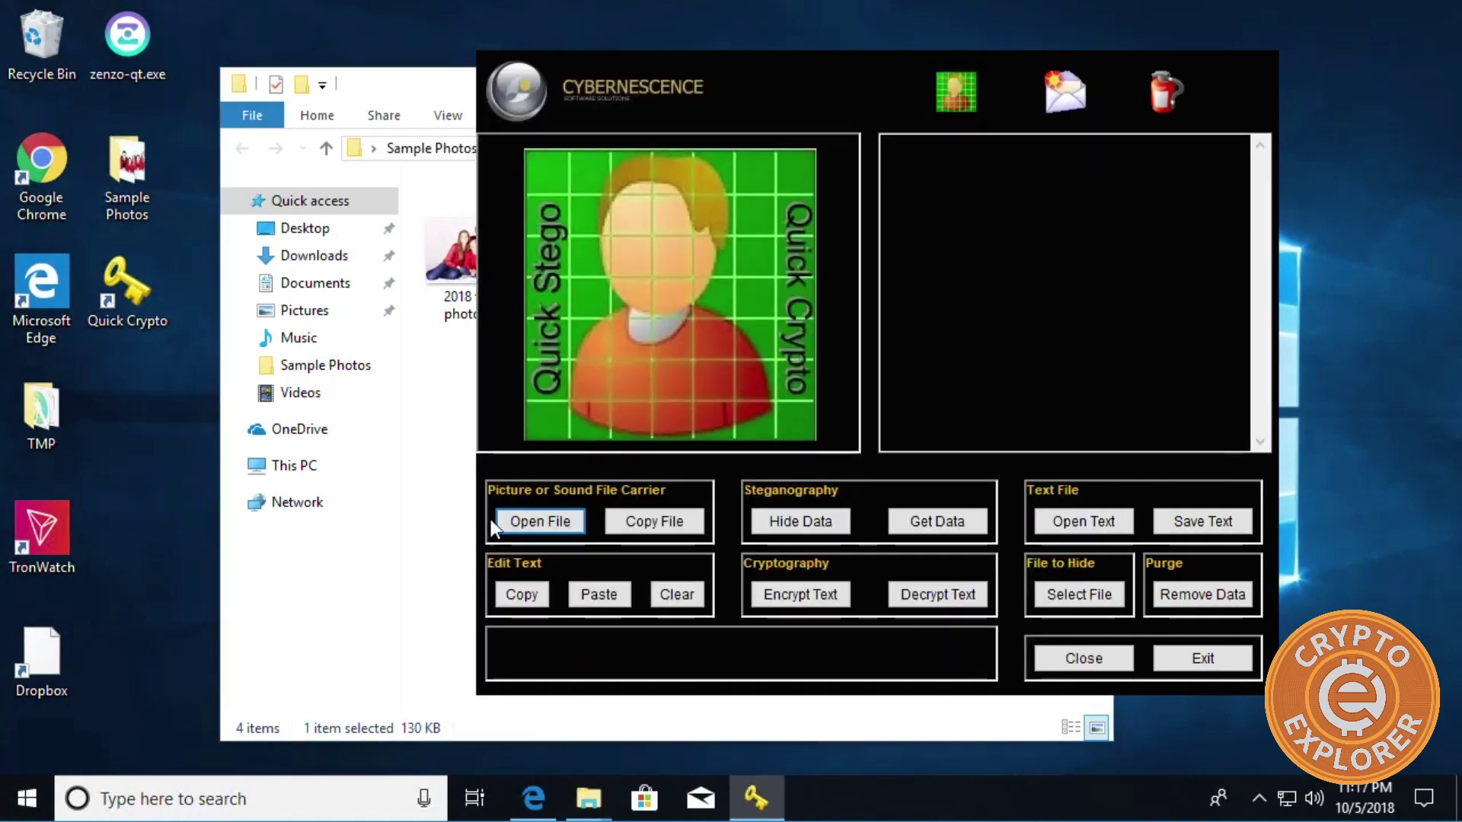
{"action": "left_click", "coordinate": [543, 533]}
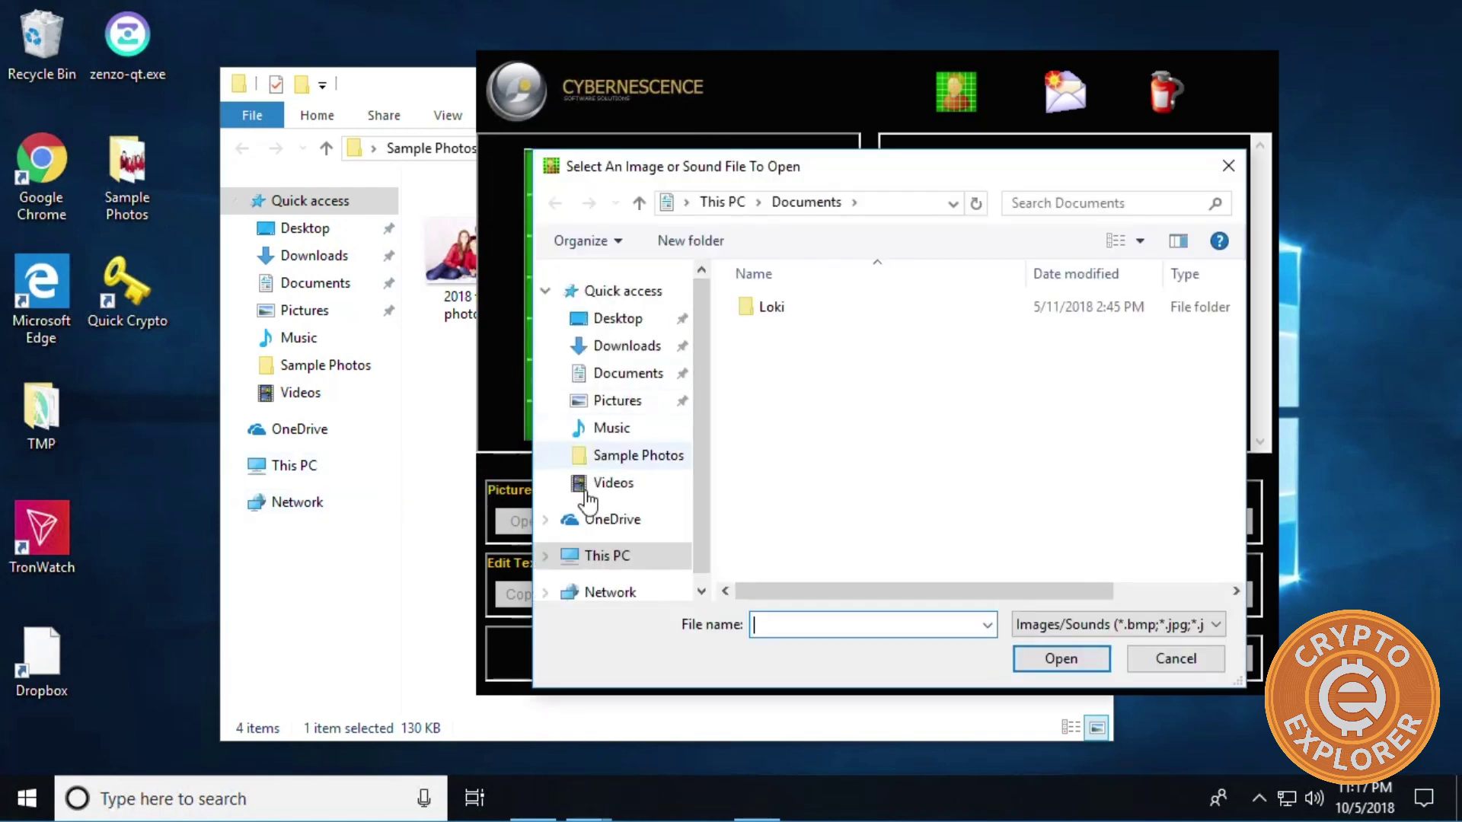
{"action": "left_click", "coordinate": [606, 344]}
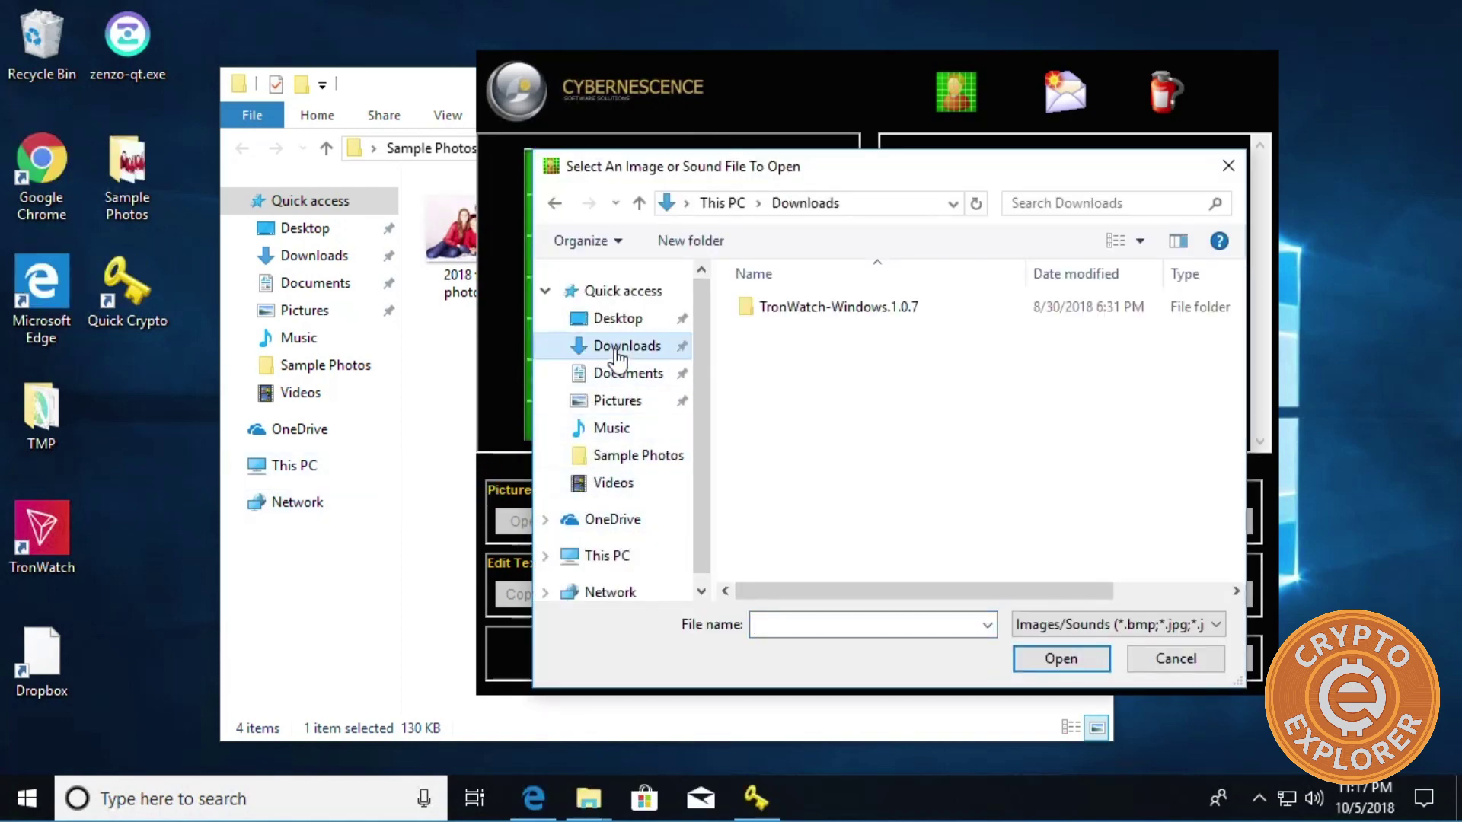
{"action": "left_click", "coordinate": [633, 399]}
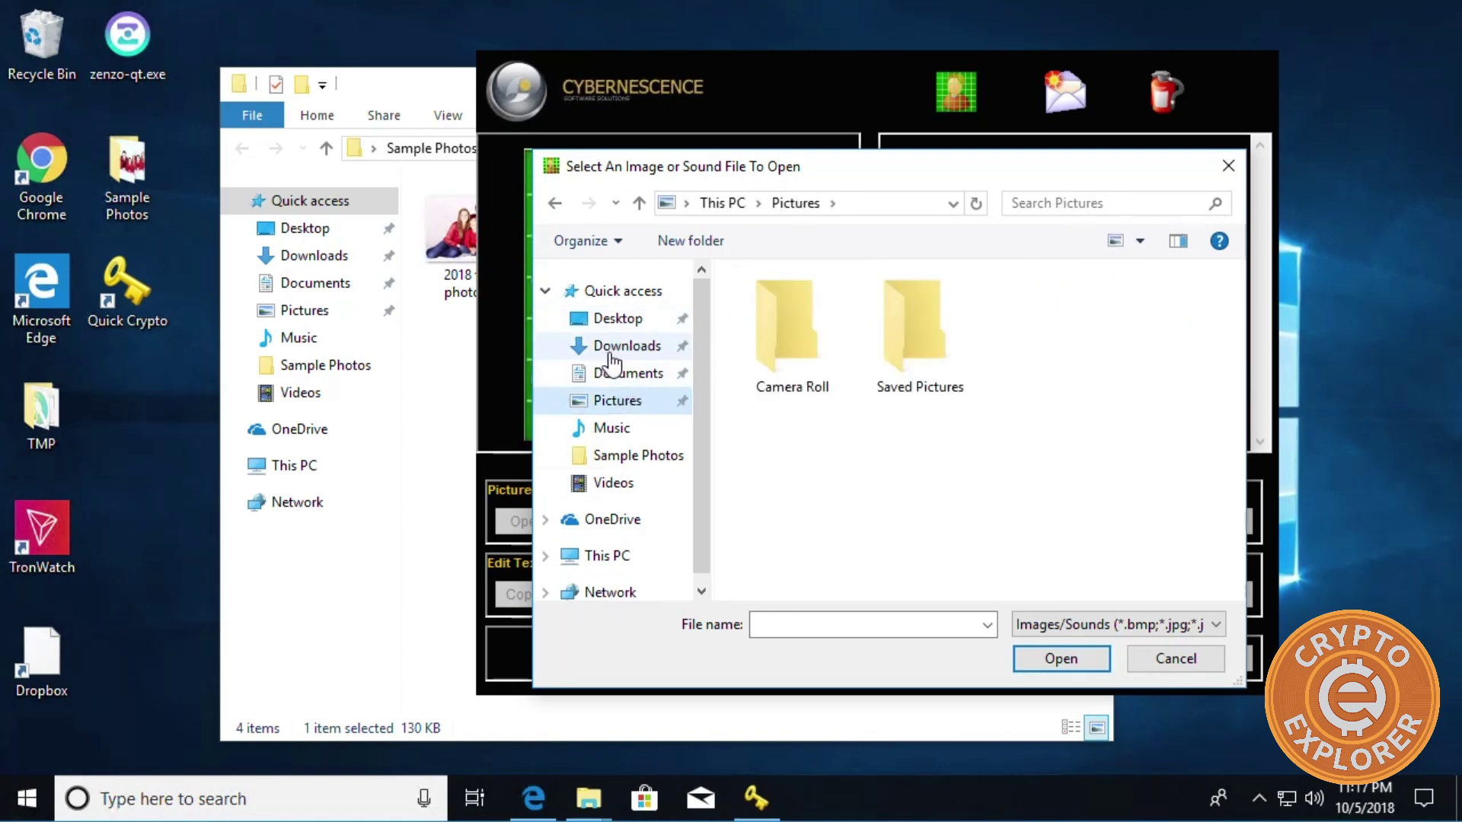
{"action": "left_click", "coordinate": [629, 326]}
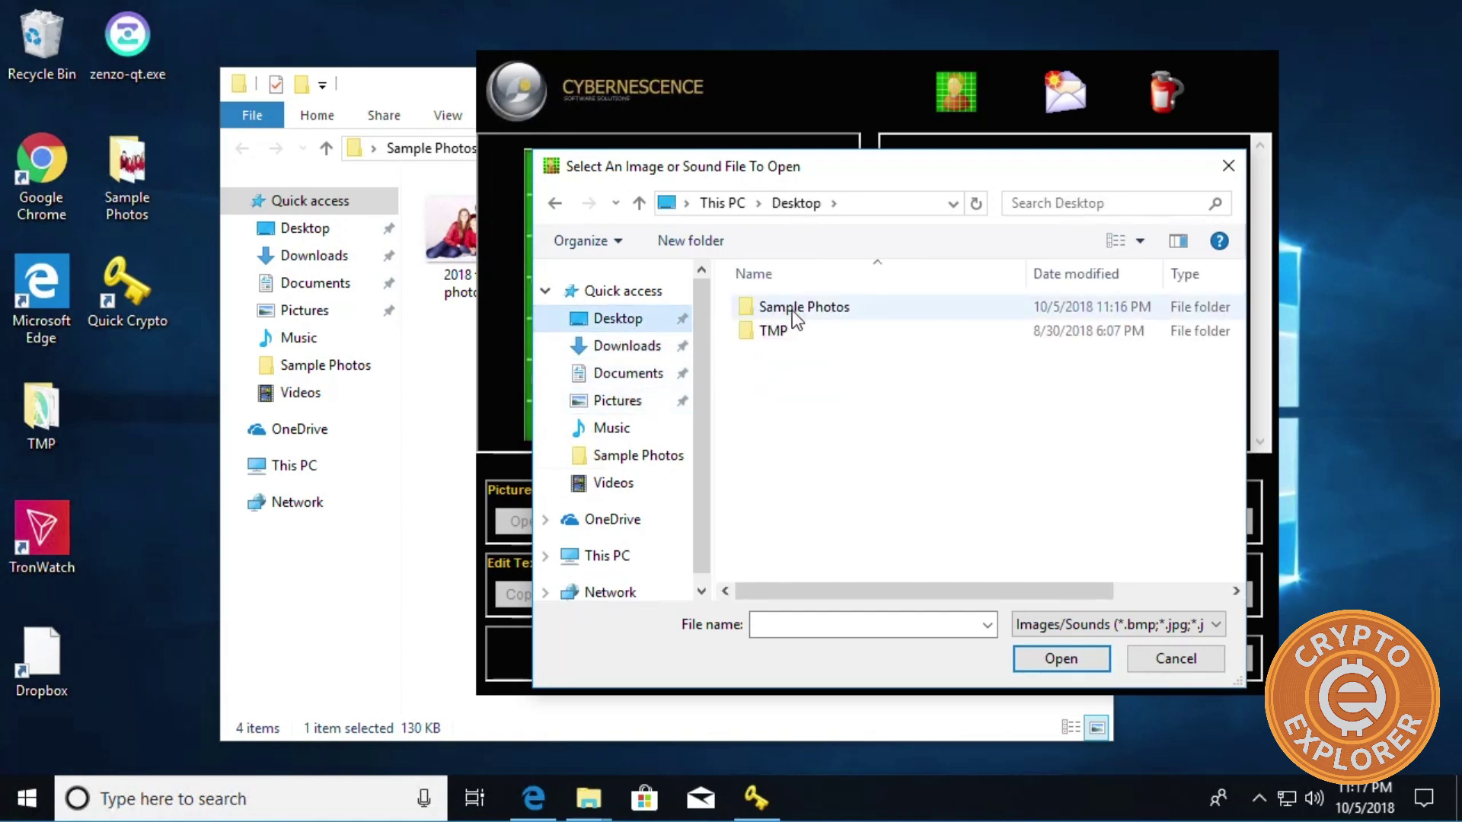
{"action": "double_click", "coordinate": [787, 312]}
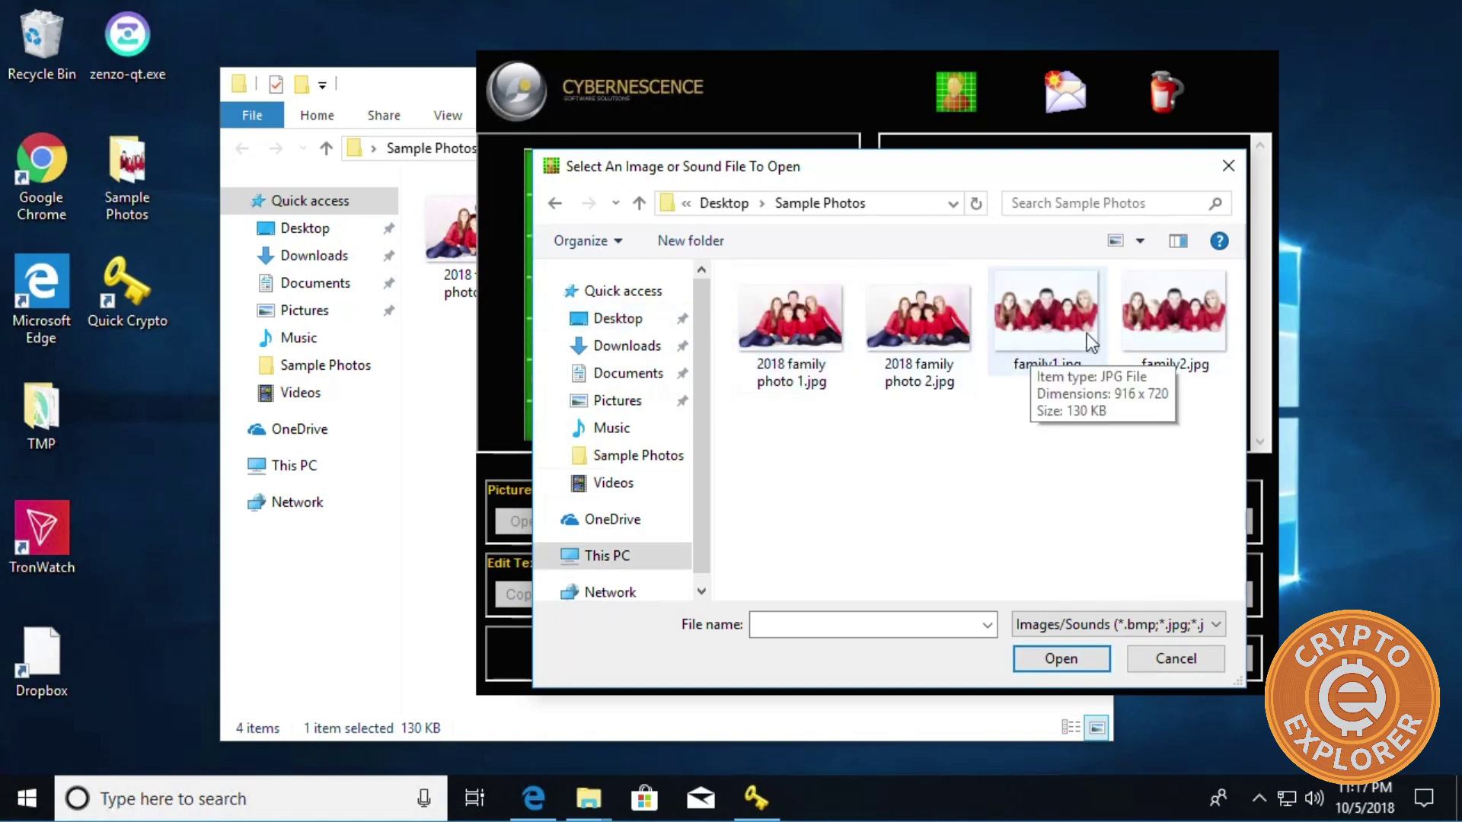
{"action": "double_click", "coordinate": [1167, 324]}
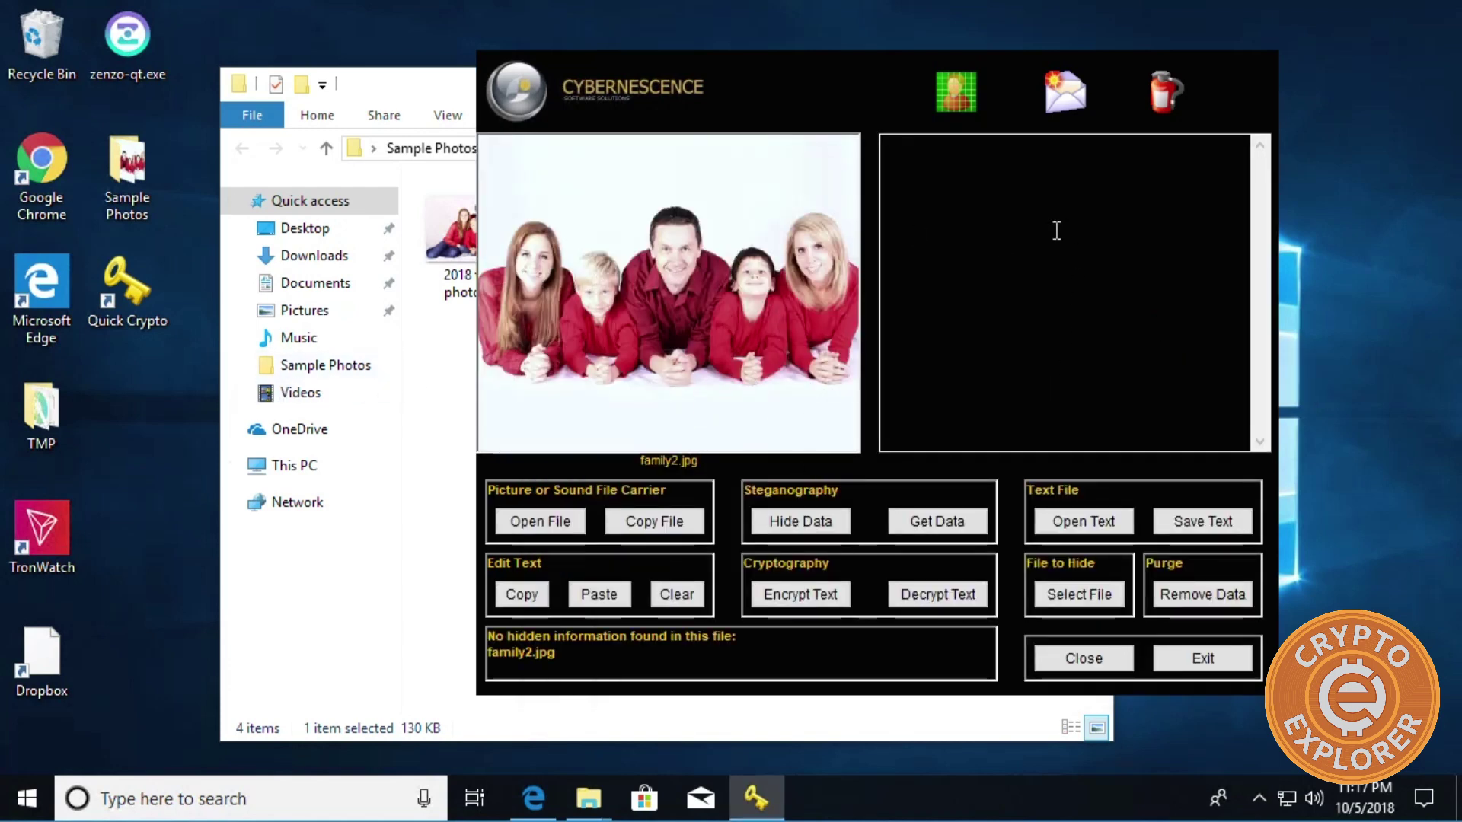
Type test text 'sdSDasdSA' in the message pane and delete it again.
{"action": "left_click", "coordinate": [984, 214]}
{"action": "type", "text": "sdSDasdSA"}
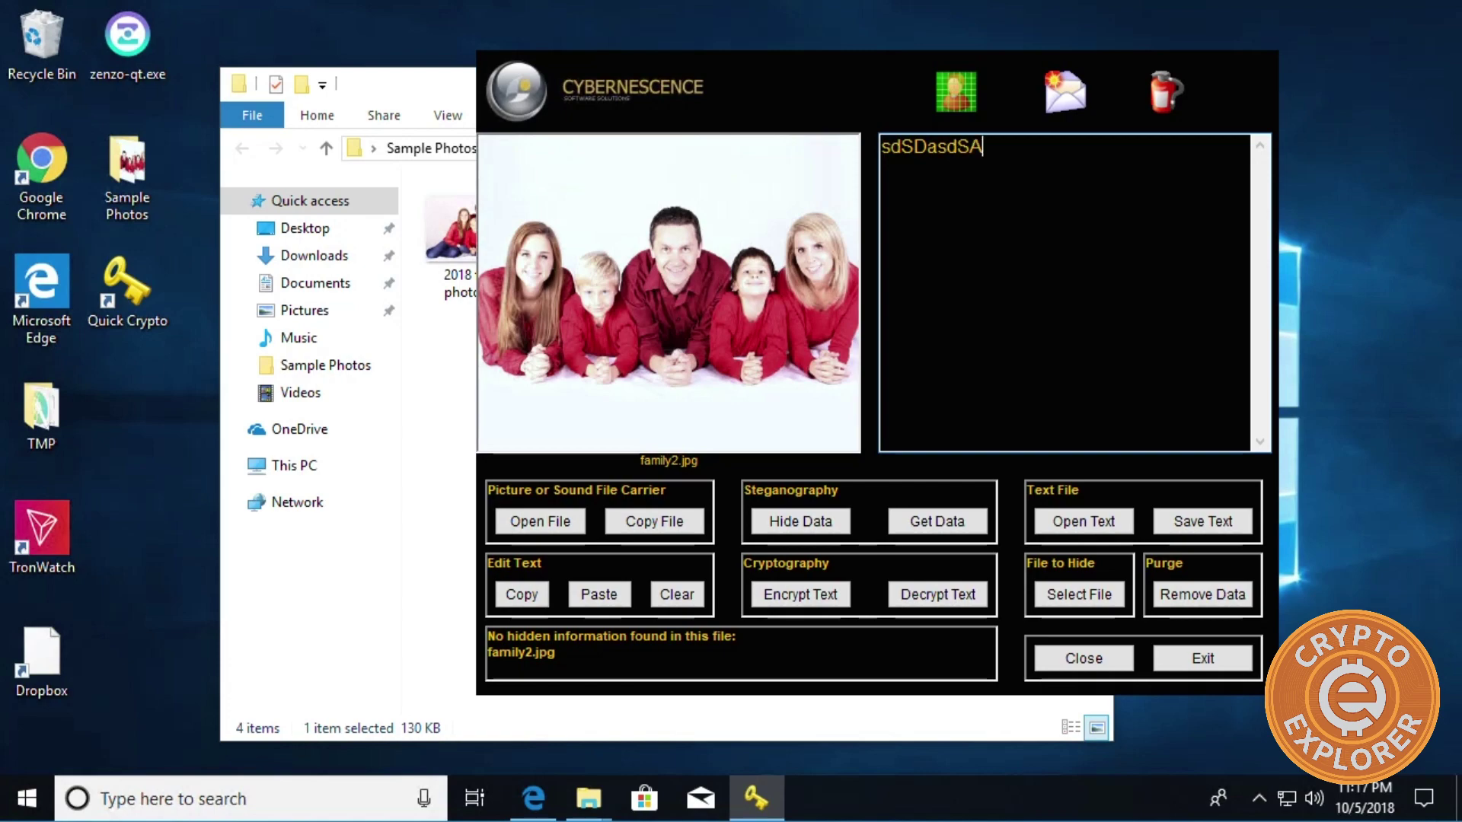
{"action": "key", "text": "BackSpace"}
{"action": "key", "text": "BackSpace"}
{"action": "key", "text": "BackSpace"}
{"action": "key", "text": "BackSpace"}
{"action": "key", "text": "BackSpace"}
{"action": "key", "text": "BackSpace"}
{"action": "key", "text": "BackSpace"}
{"action": "key", "text": "BackSpace"}
{"action": "key", "text": "BackSpace"}
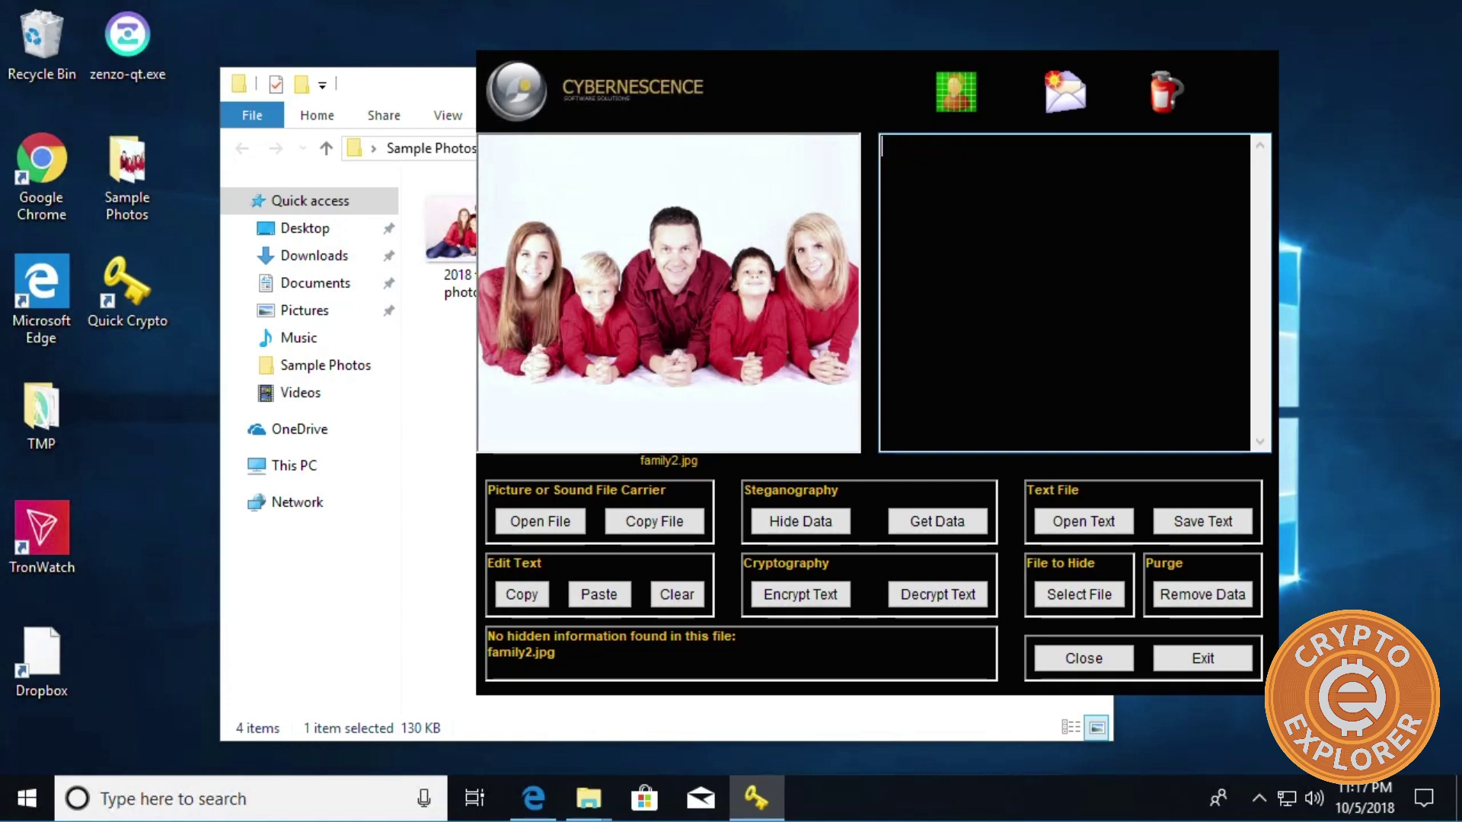
Generate a random 15-word mnemonic on the BIP39 converter page in Edge and select it.
{"action": "left_click", "coordinate": [533, 797]}
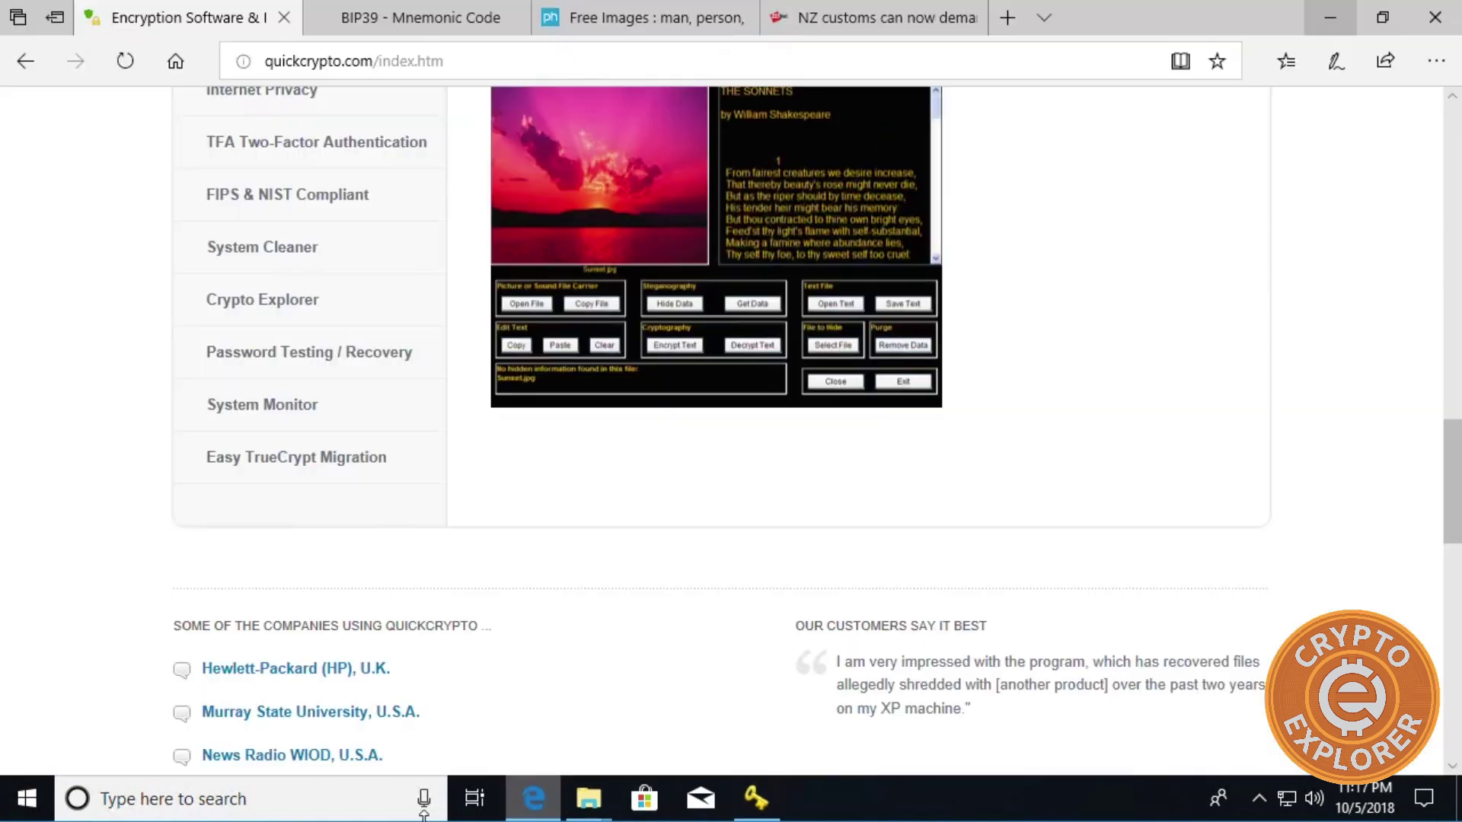
{"action": "left_click", "coordinate": [444, 35]}
{"action": "scroll", "coordinate": [461, 346], "scroll_direction": "down", "scroll_amount": 3}
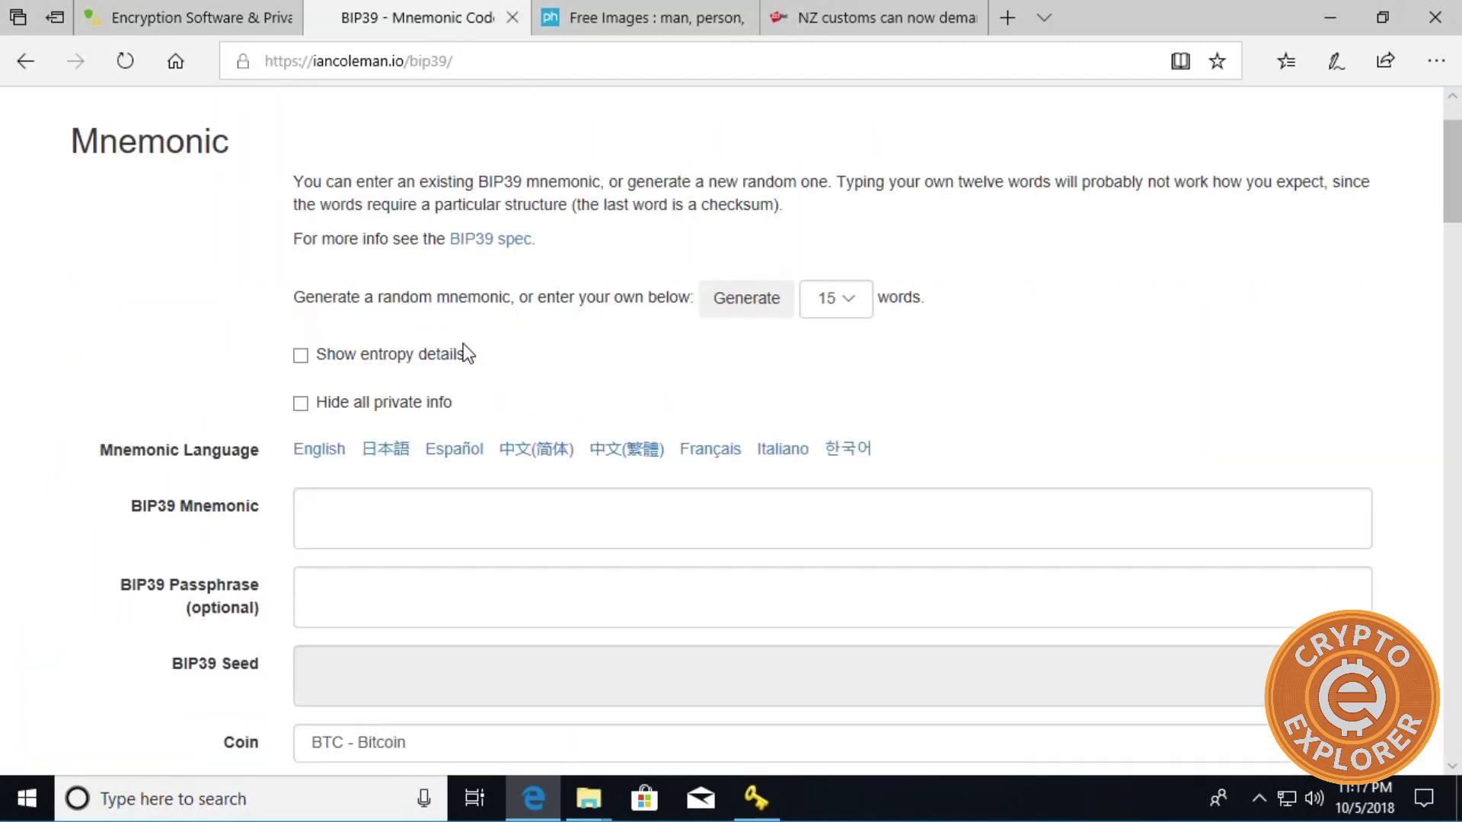
{"action": "scroll", "coordinate": [838, 368], "scroll_direction": "up", "scroll_amount": 3}
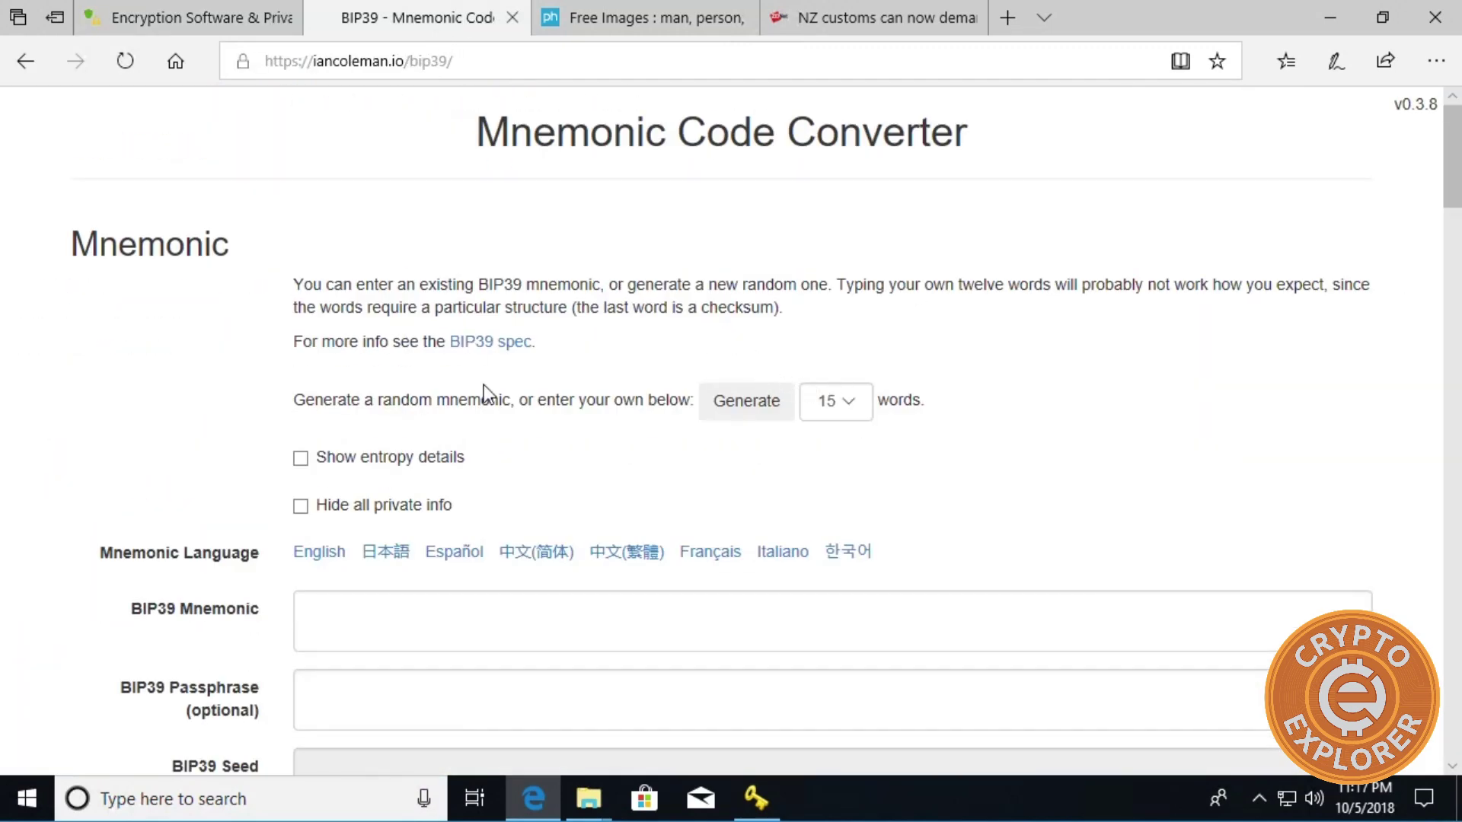
{"action": "scroll", "coordinate": [472, 387], "scroll_direction": "down", "scroll_amount": 3}
{"action": "scroll", "coordinate": [633, 369], "scroll_direction": "up", "scroll_amount": 2}
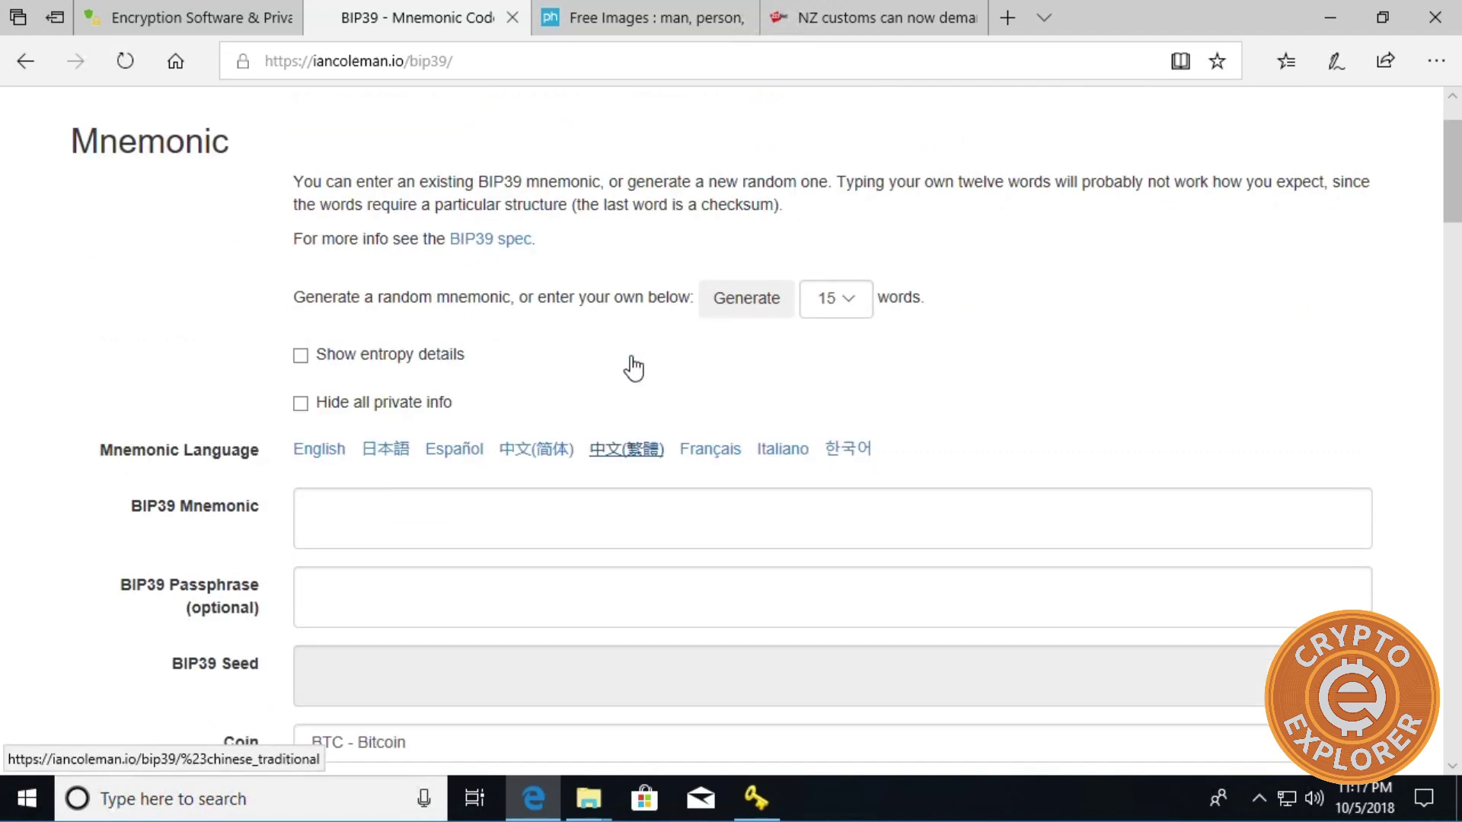
{"action": "left_click", "coordinate": [730, 308]}
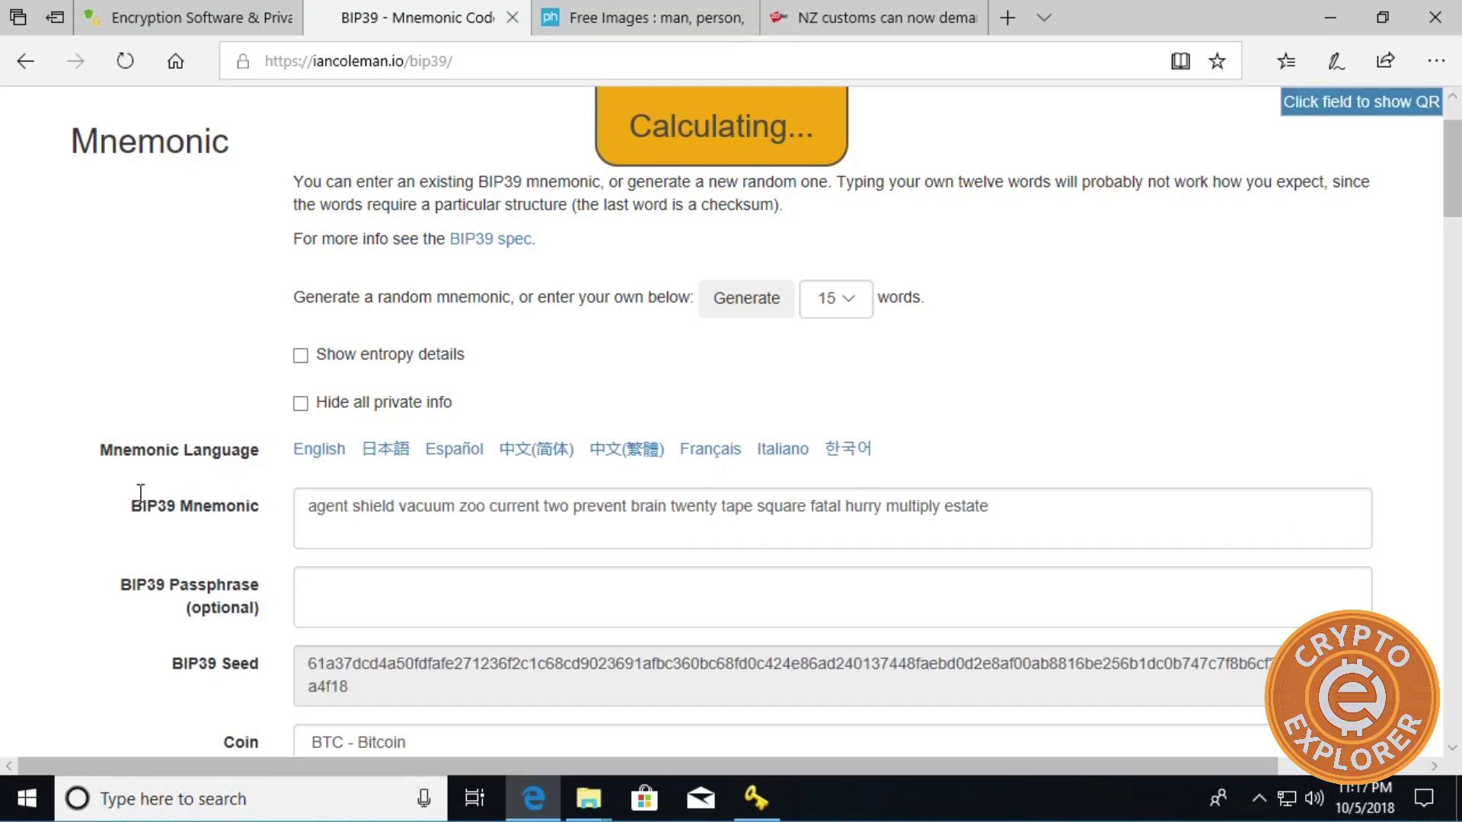
{"action": "triple_click", "coordinate": [342, 491]}
{"action": "key", "text": "ctrl+c"}
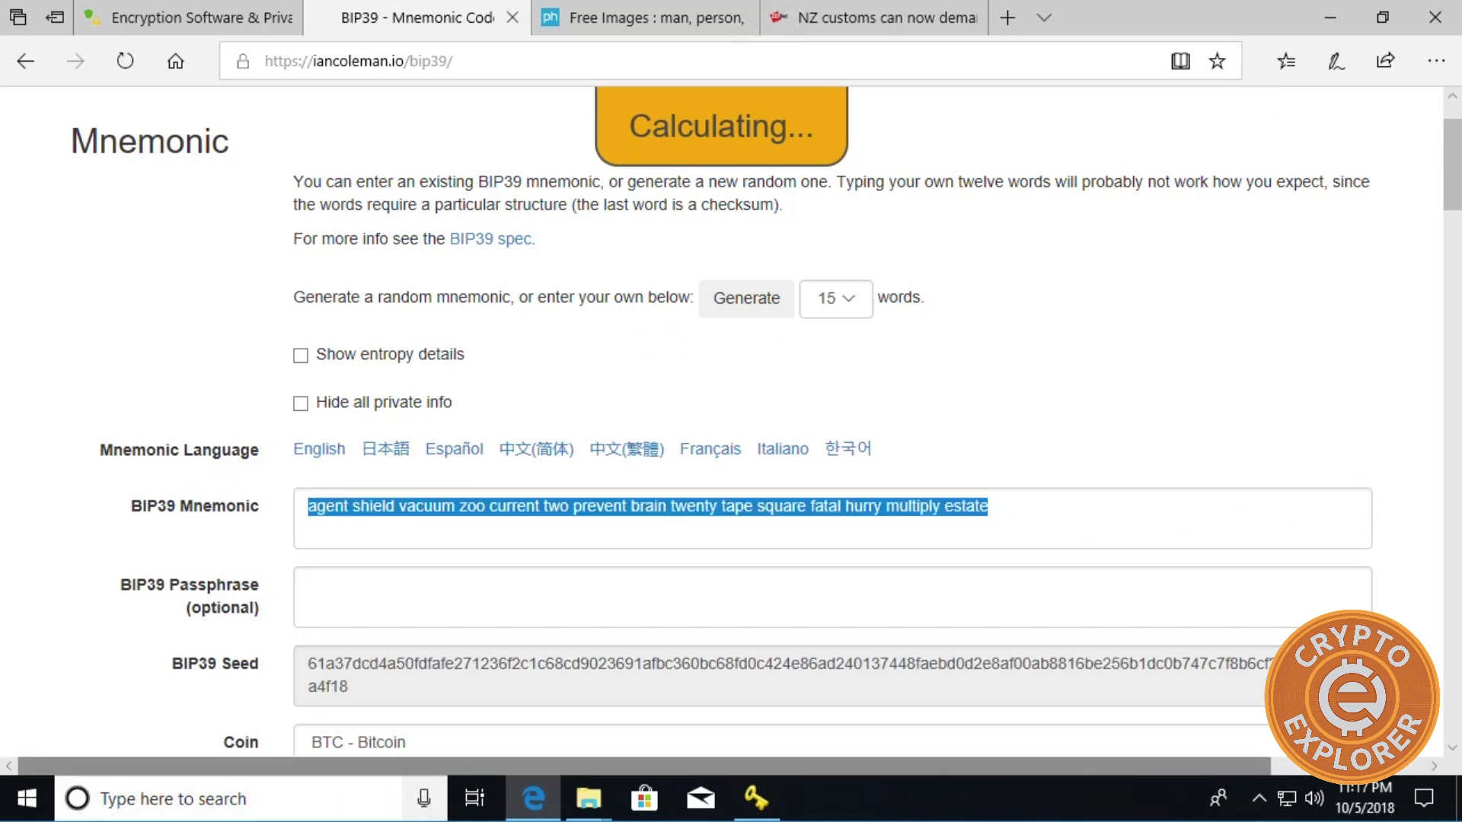
Paste the 15-word mnemonic into Quick Crypto's message pane, then copy the BIP32 root key below it.
{"action": "left_click", "coordinate": [756, 796]}
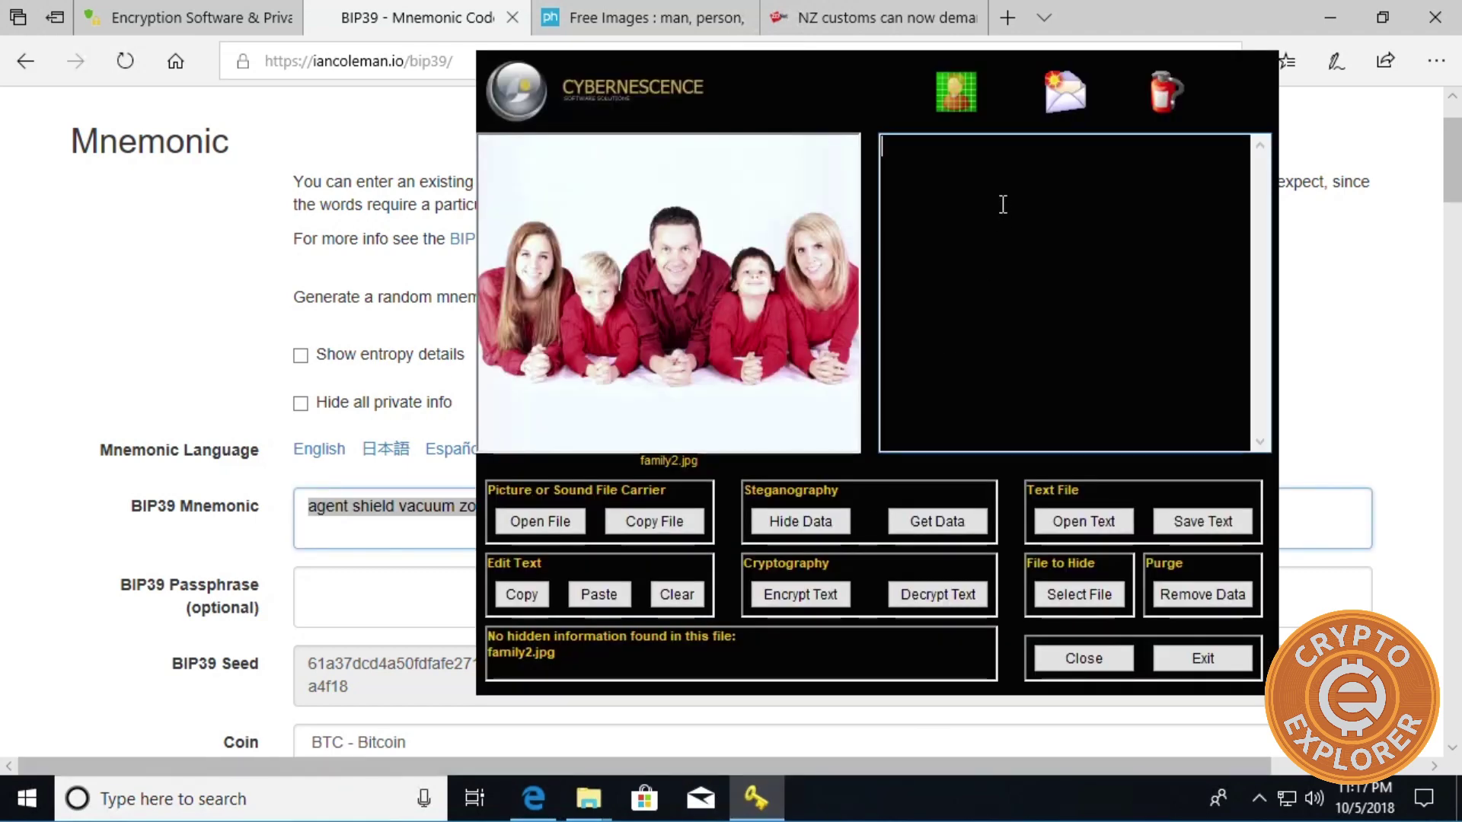
{"action": "key", "text": "ctrl+v"}
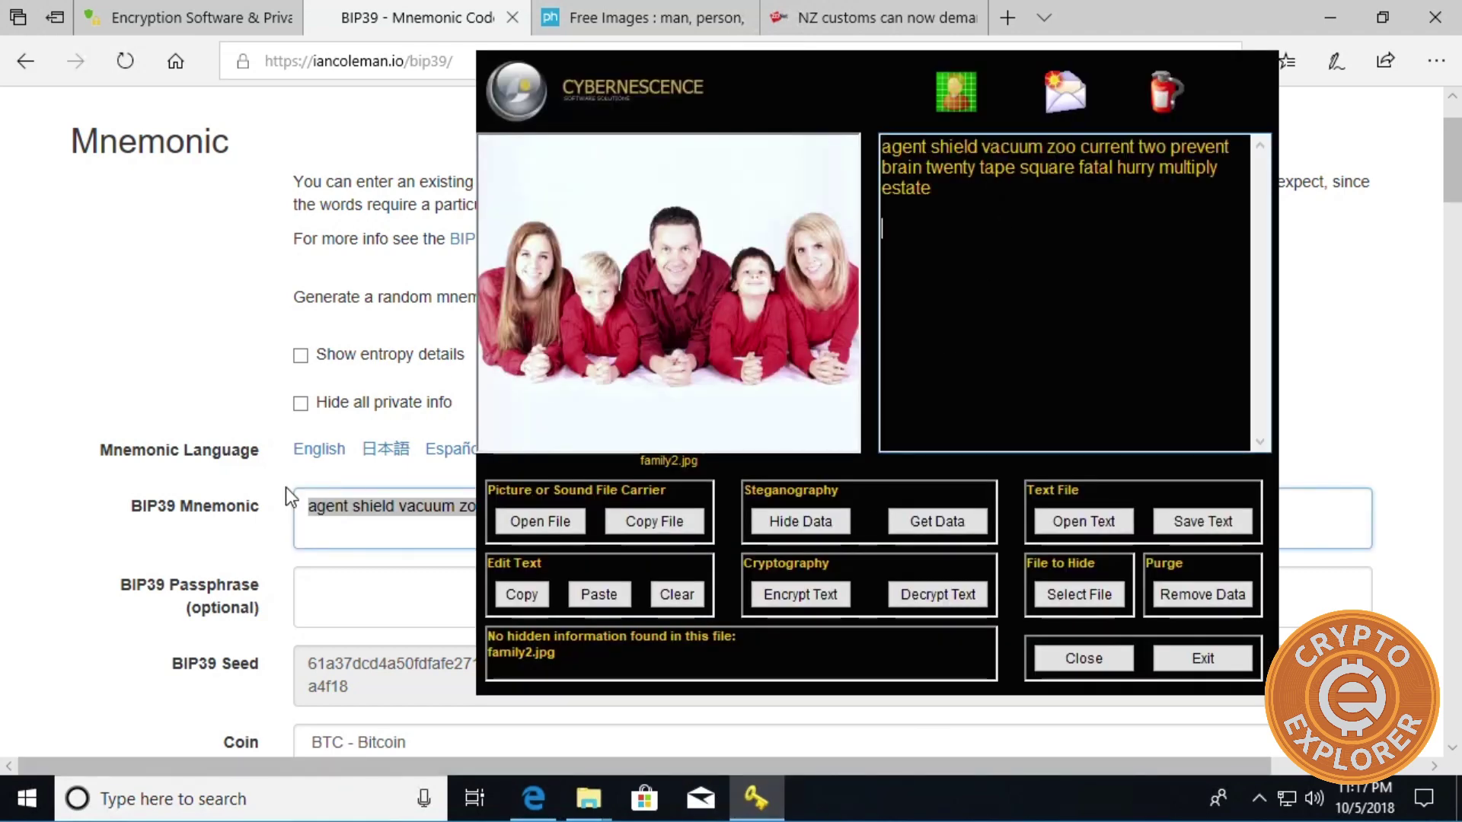
{"action": "left_click", "coordinate": [361, 648]}
{"action": "scroll", "coordinate": [371, 642], "scroll_direction": "down", "scroll_amount": 1}
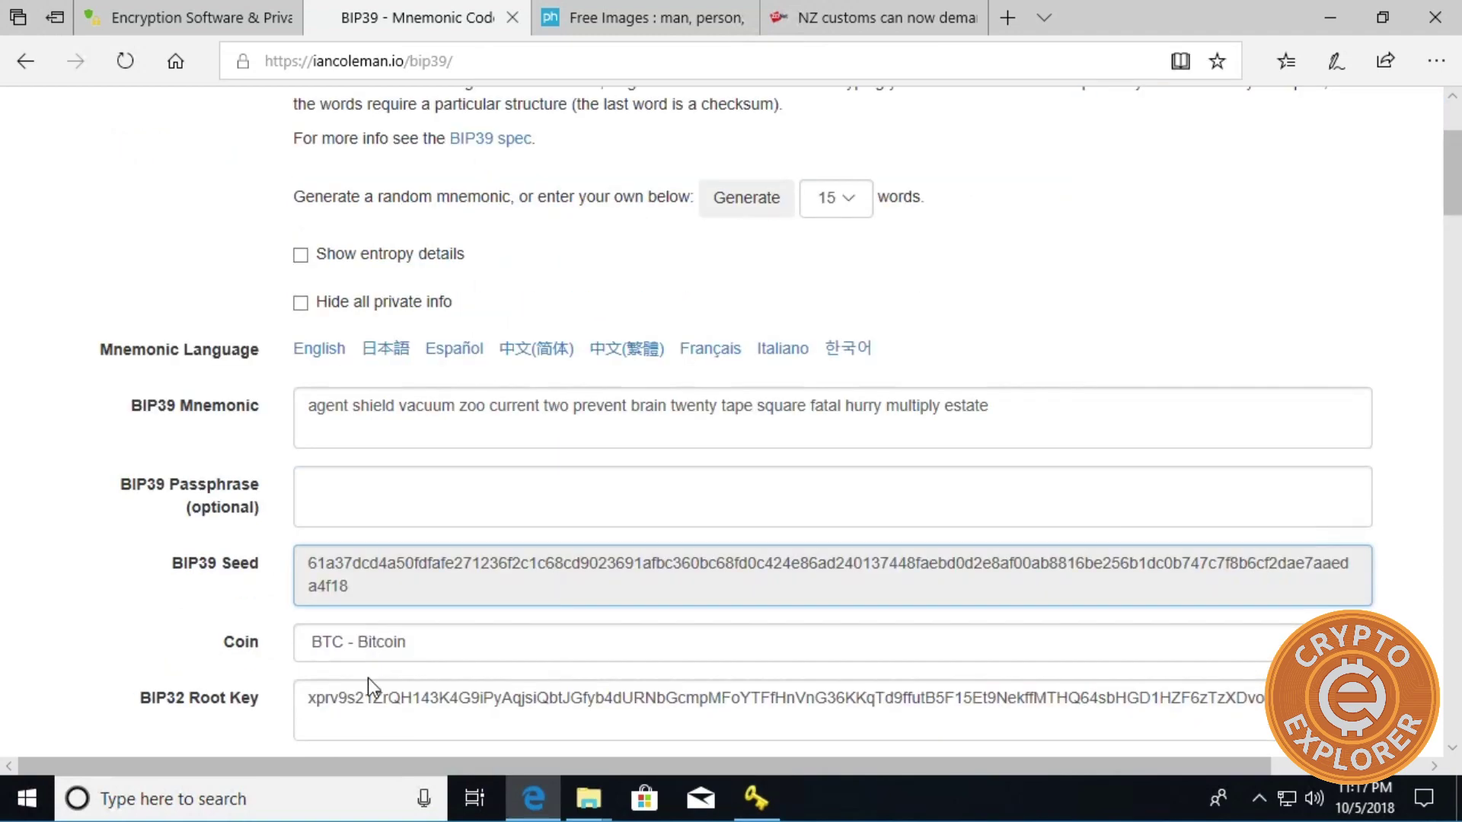
{"action": "mouse_move", "coordinate": [298, 708]}
{"action": "left_click_drag", "start_coordinate": [329, 698], "coordinate": [1208, 776]}
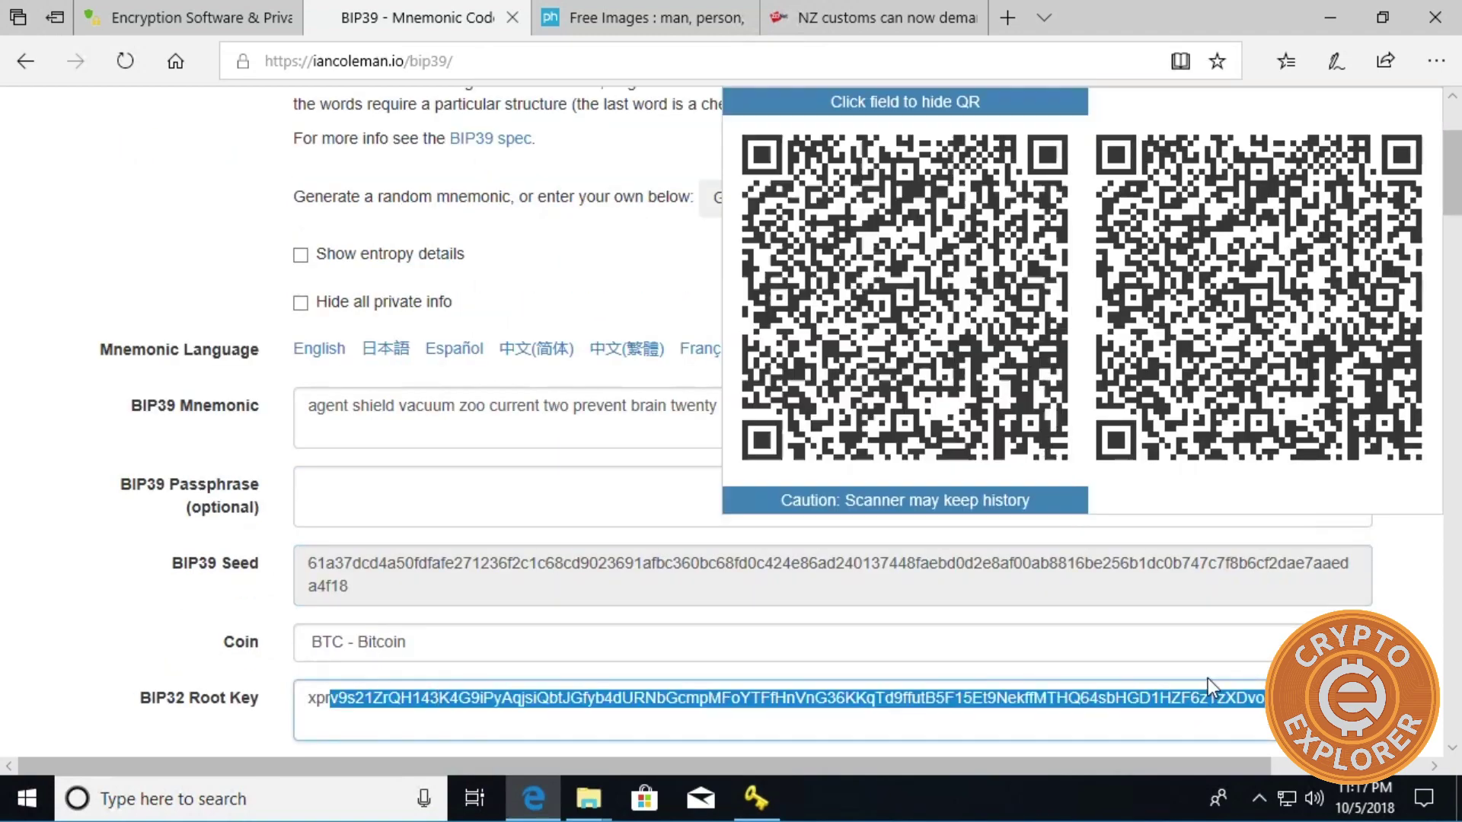
{"action": "key", "text": "ctrl+a"}
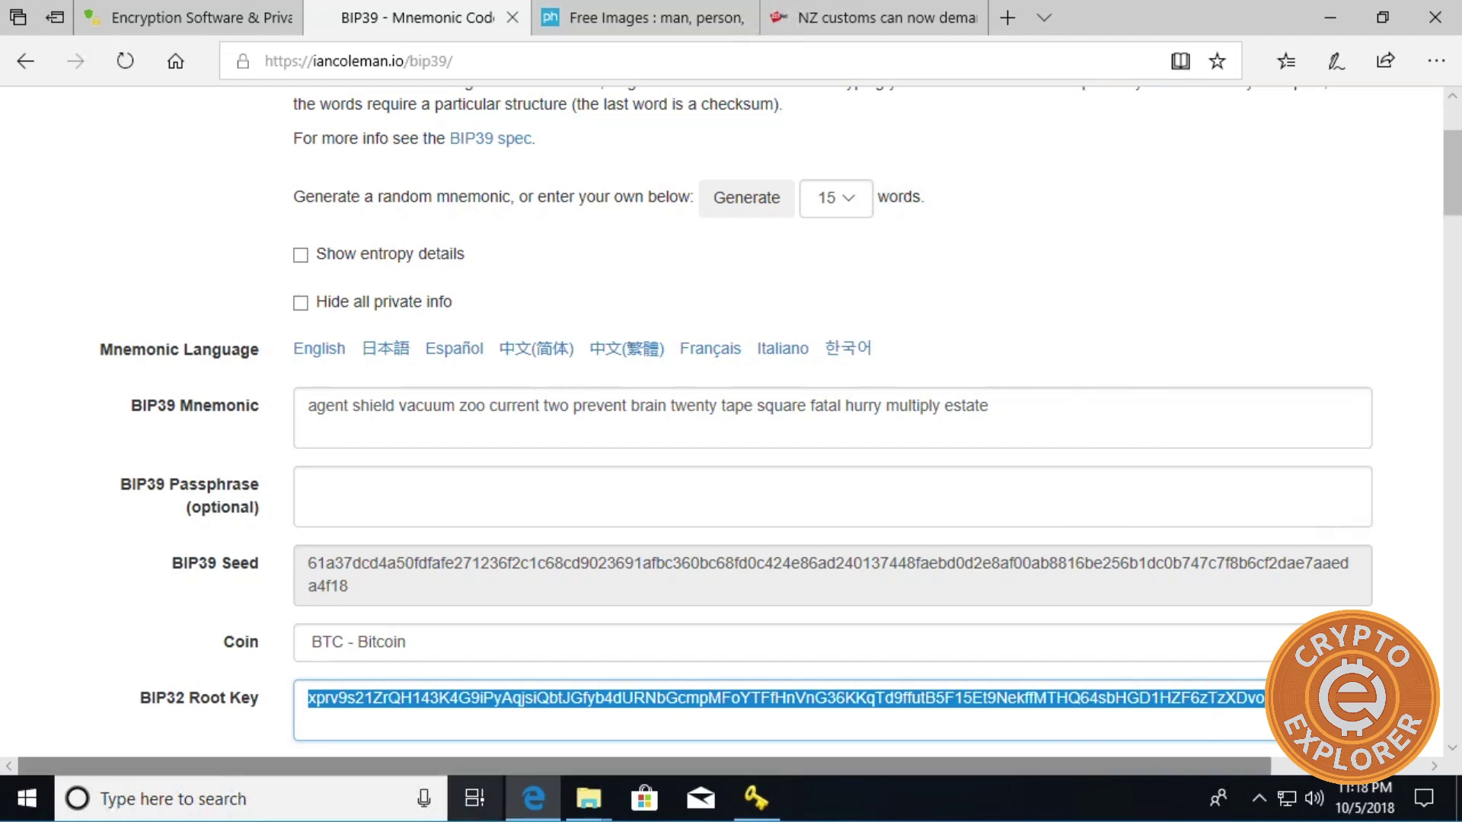
{"action": "left_click", "coordinate": [756, 797]}
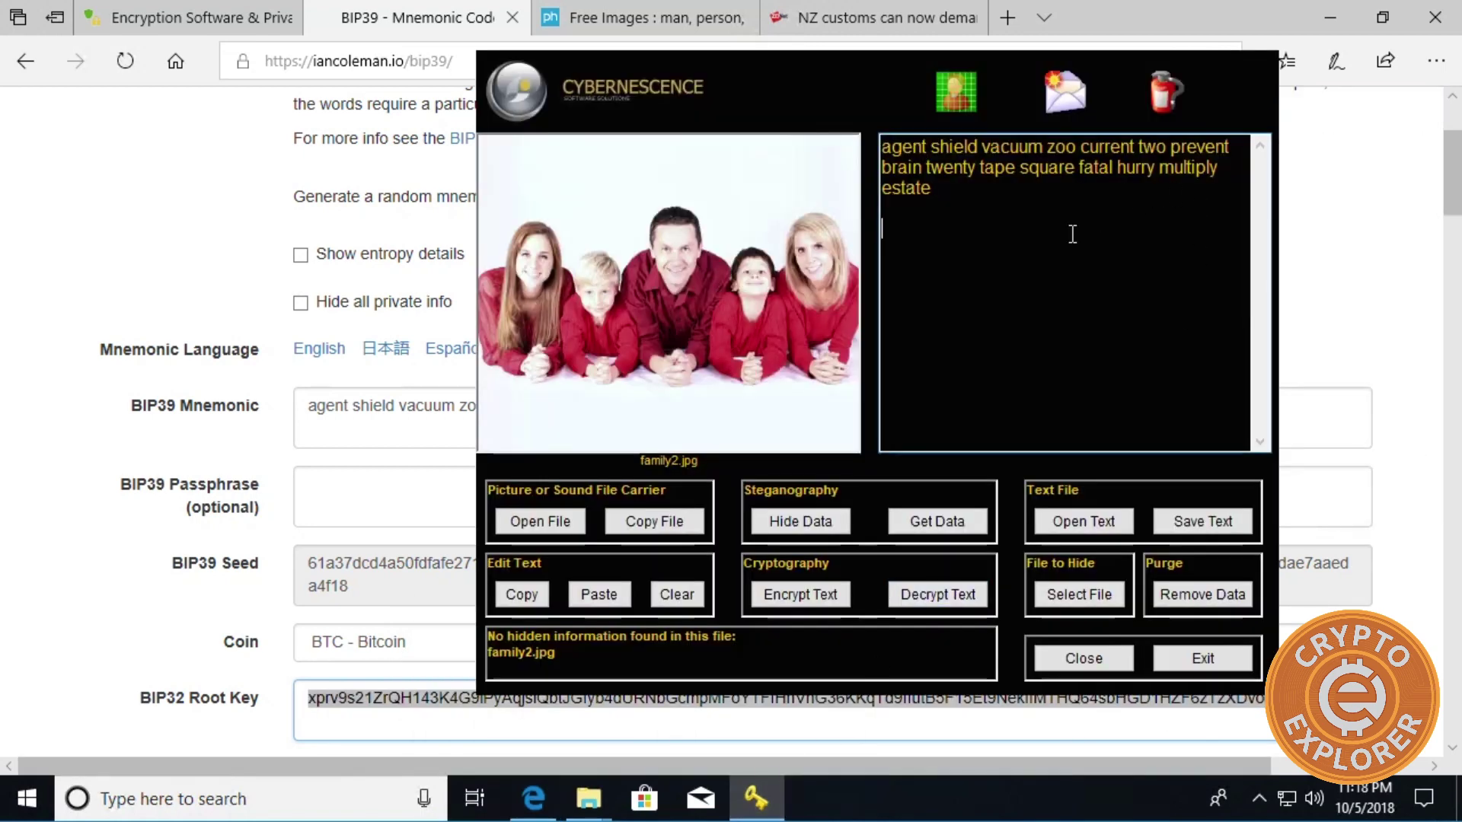
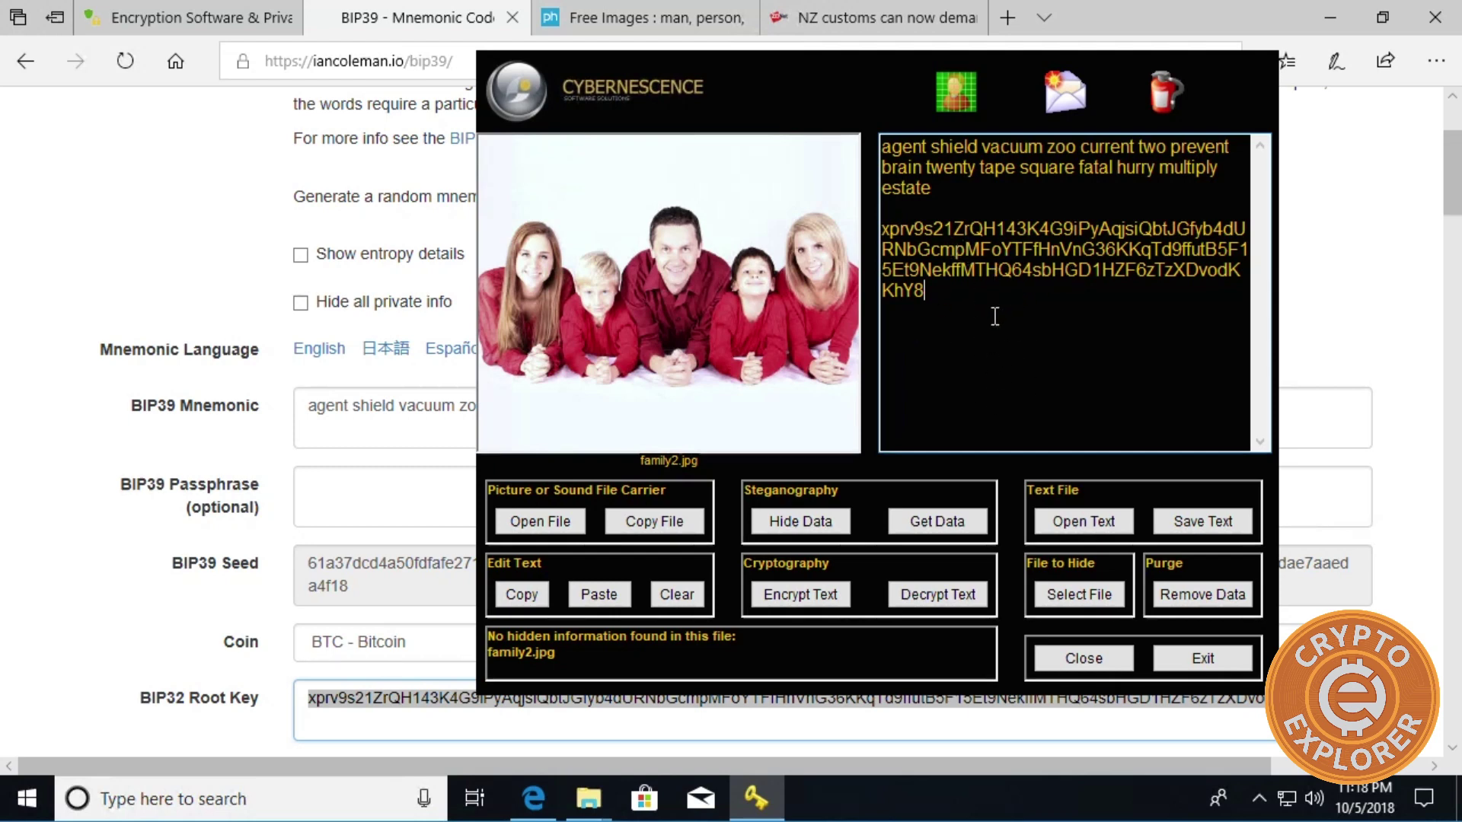
Hide the mnemonic and root key in family2.jpg, confirm overwriting it, and exit Quick Crypto.
{"action": "left_click", "coordinate": [787, 522]}
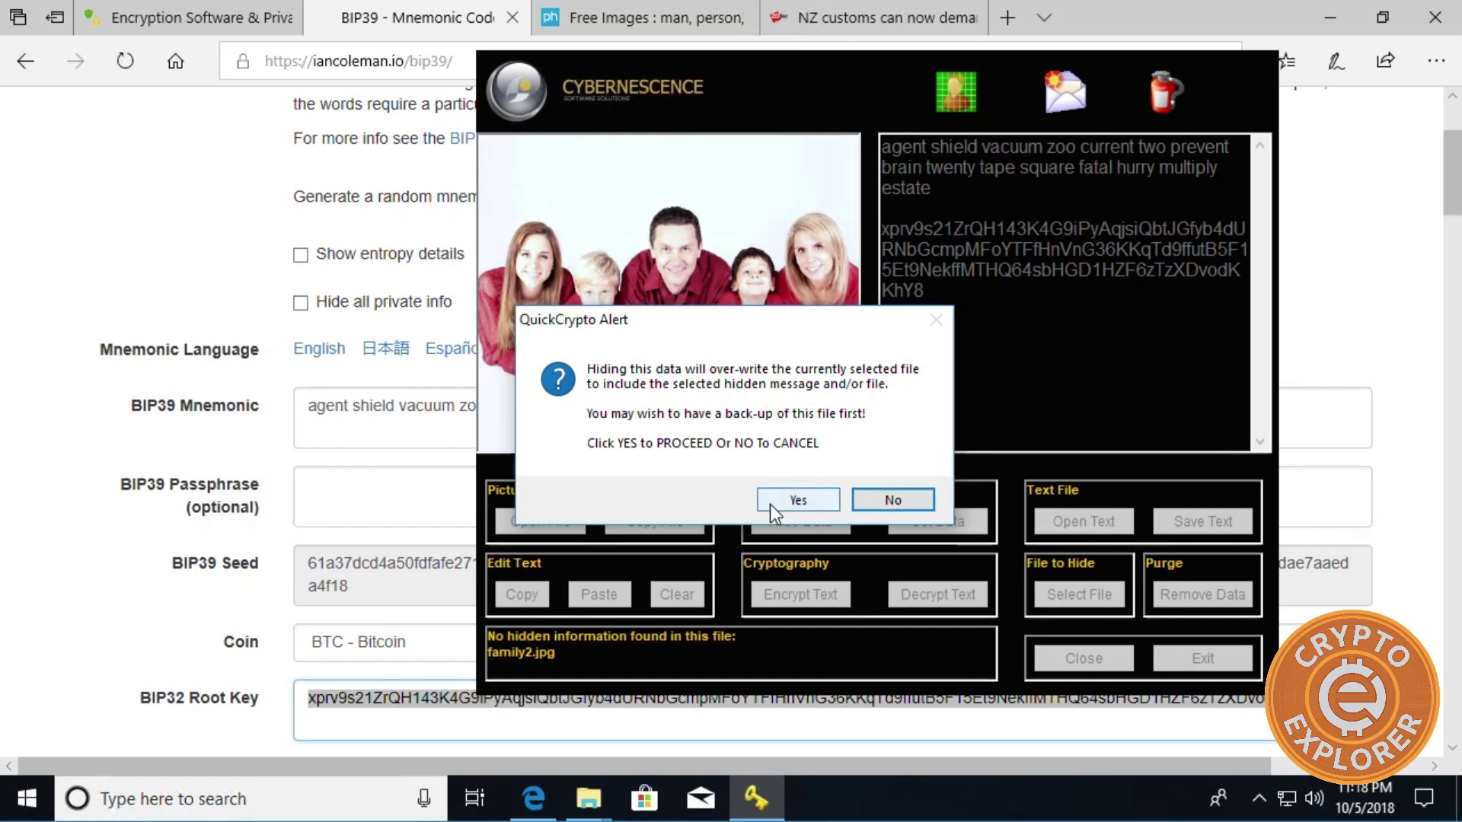
{"action": "left_click", "coordinate": [787, 497]}
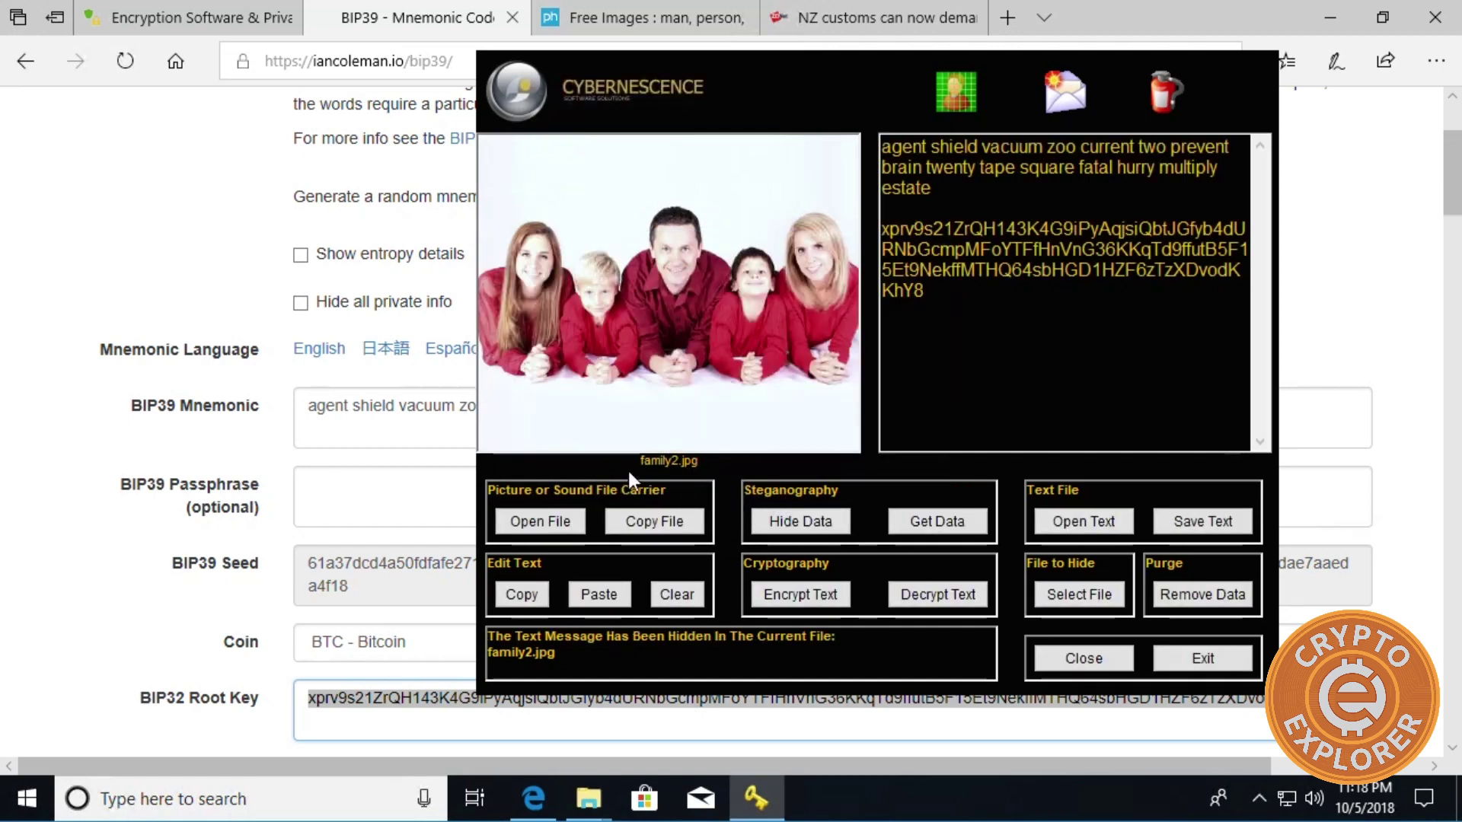
{"action": "left_click", "coordinate": [1192, 656]}
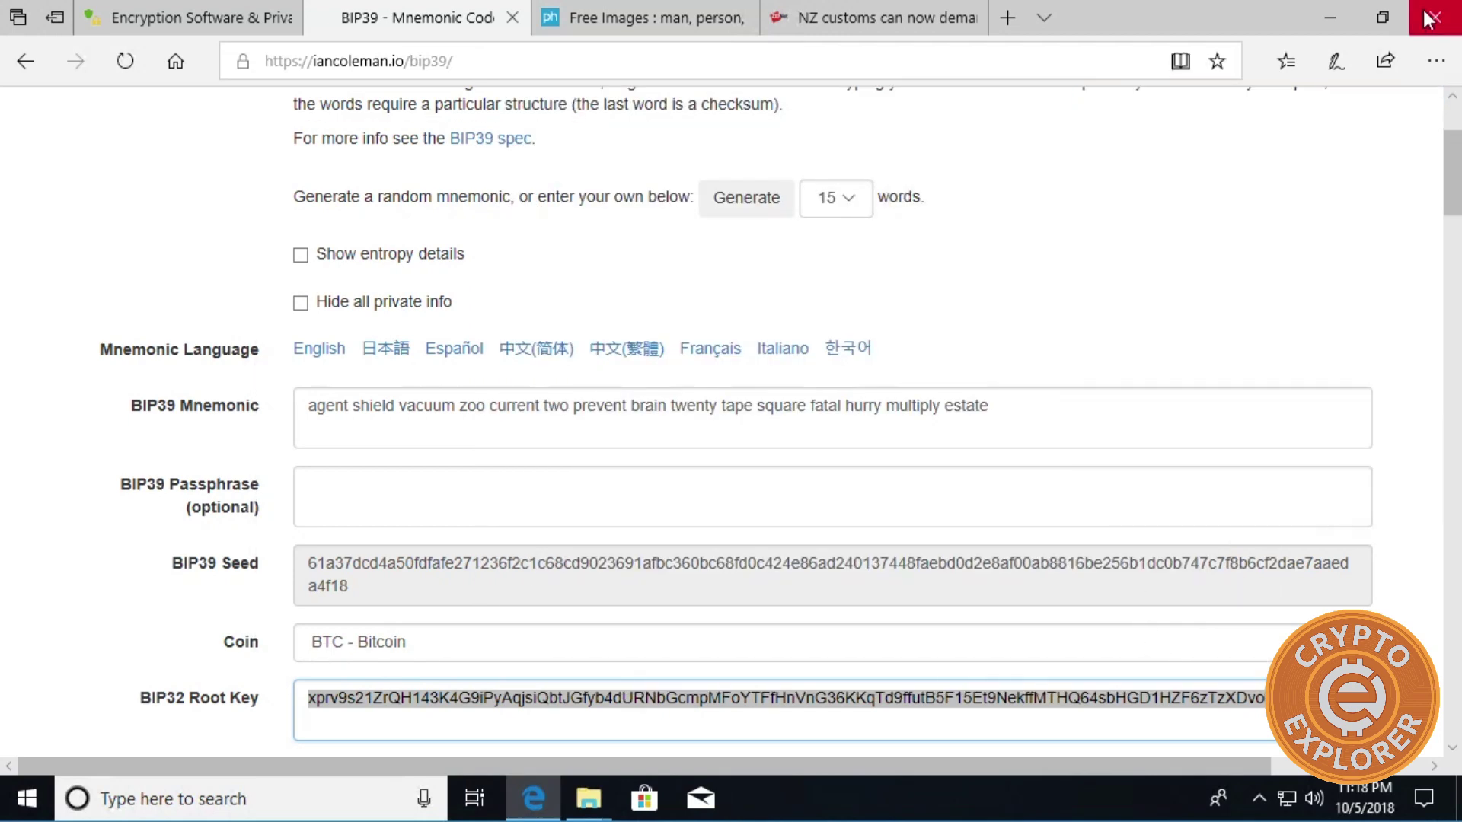
Minimize the browser and compare the file sizes of family1.jpg and family2.jpg.
{"action": "left_click", "coordinate": [1330, 17]}
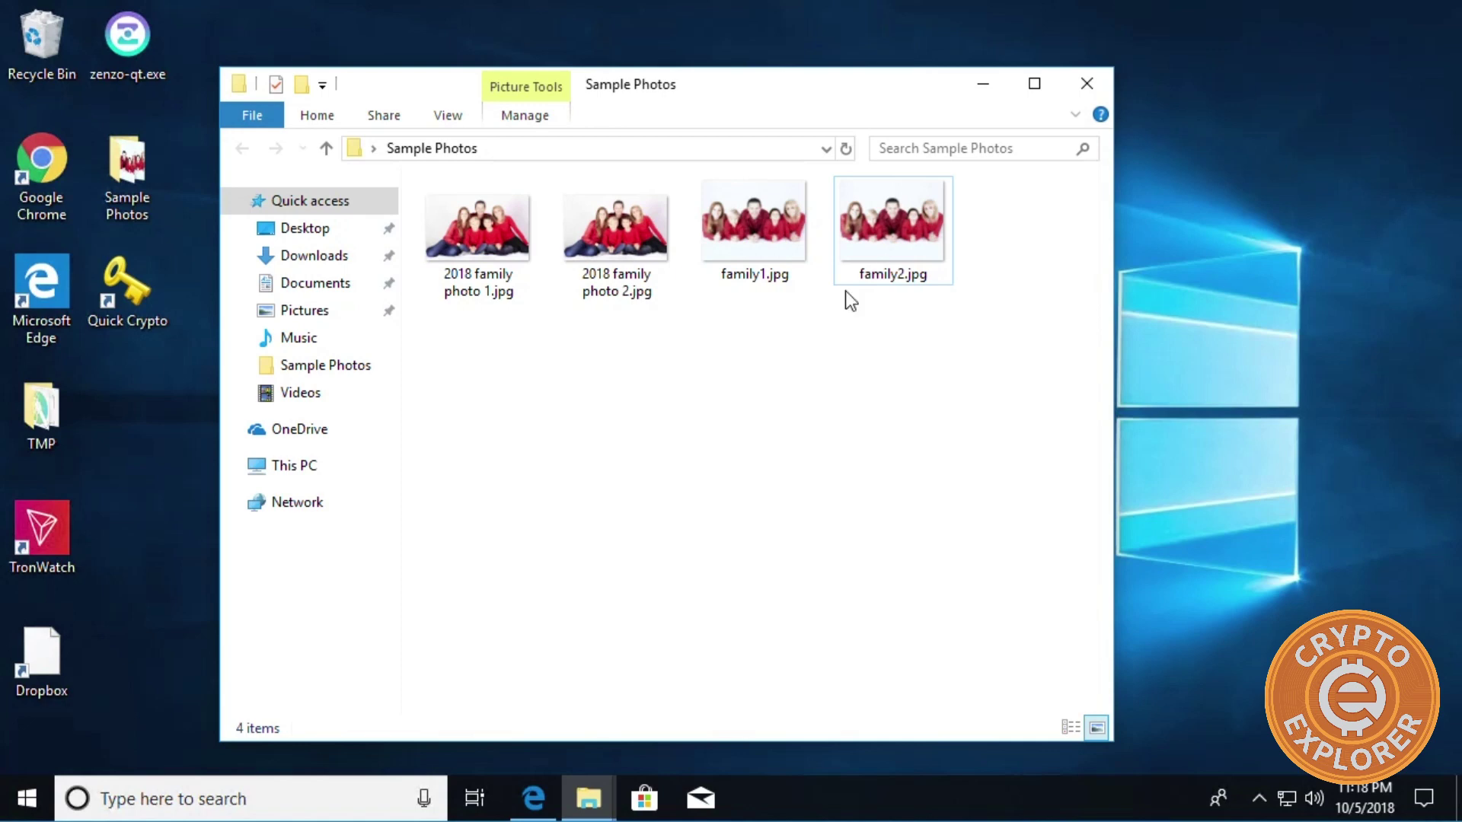
{"action": "left_click", "coordinate": [747, 216]}
{"action": "left_click", "coordinate": [860, 218]}
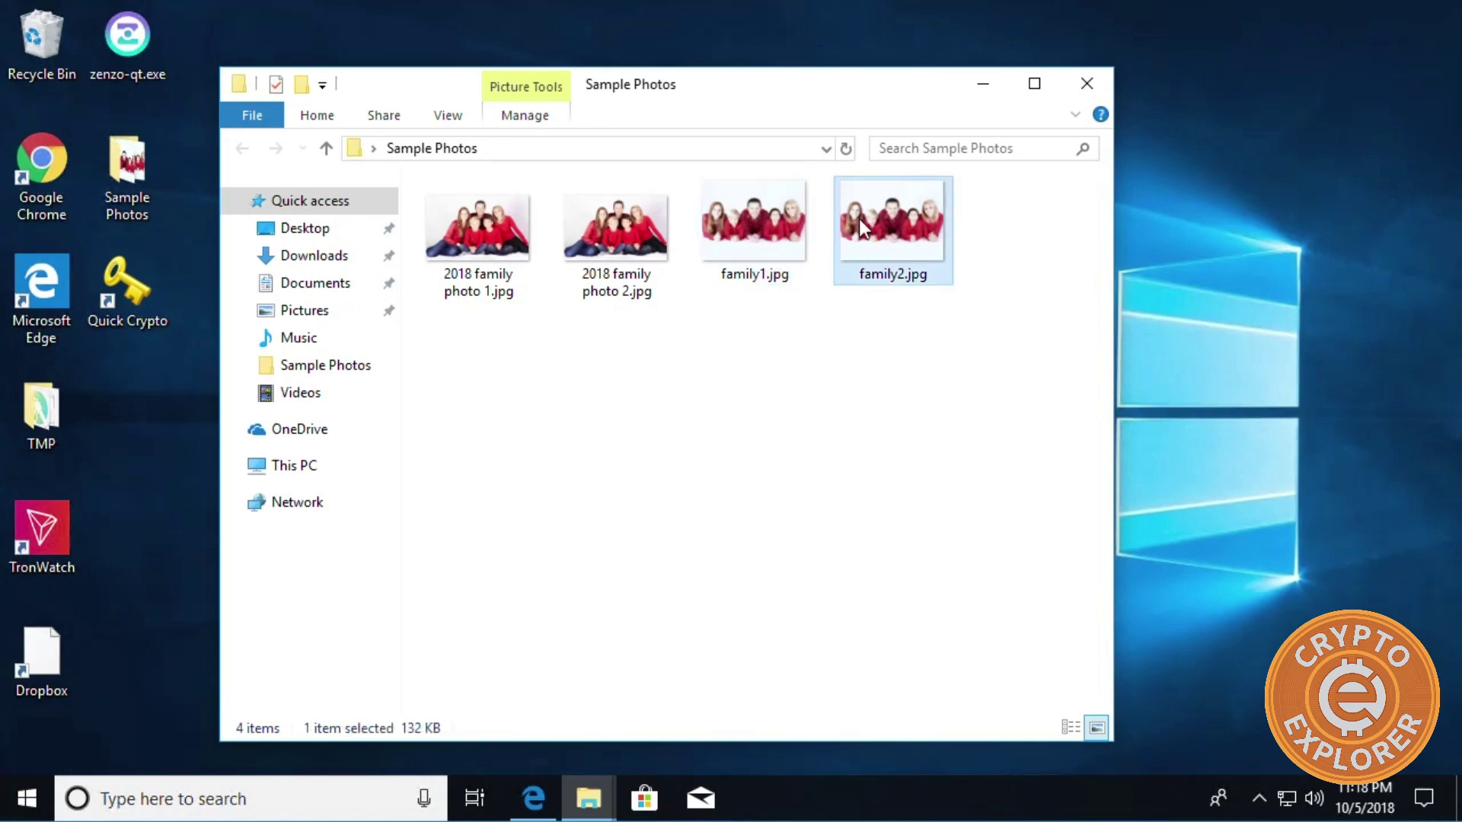
{"action": "left_click", "coordinate": [794, 230]}
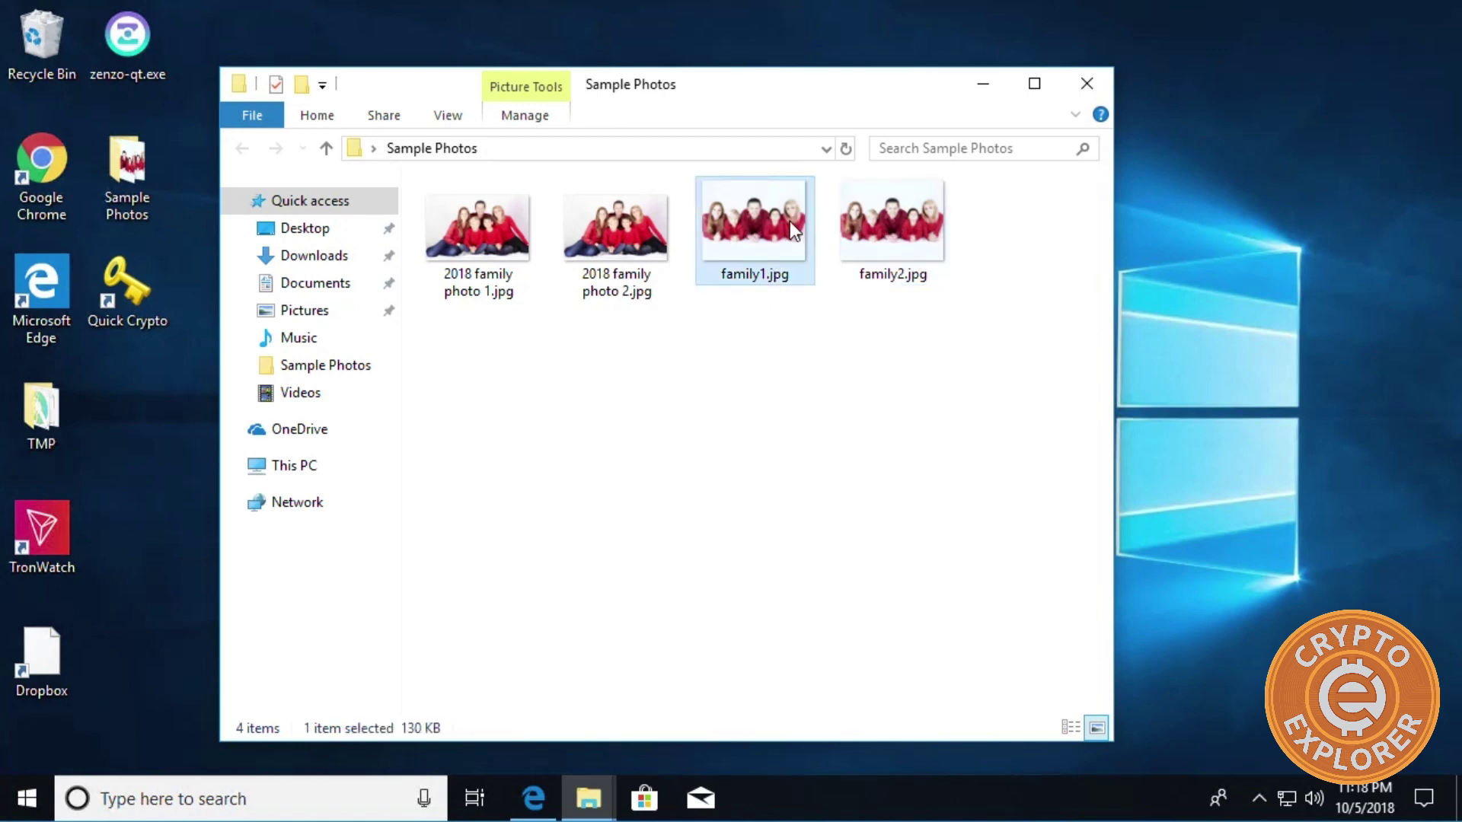
{"action": "left_click", "coordinate": [883, 208]}
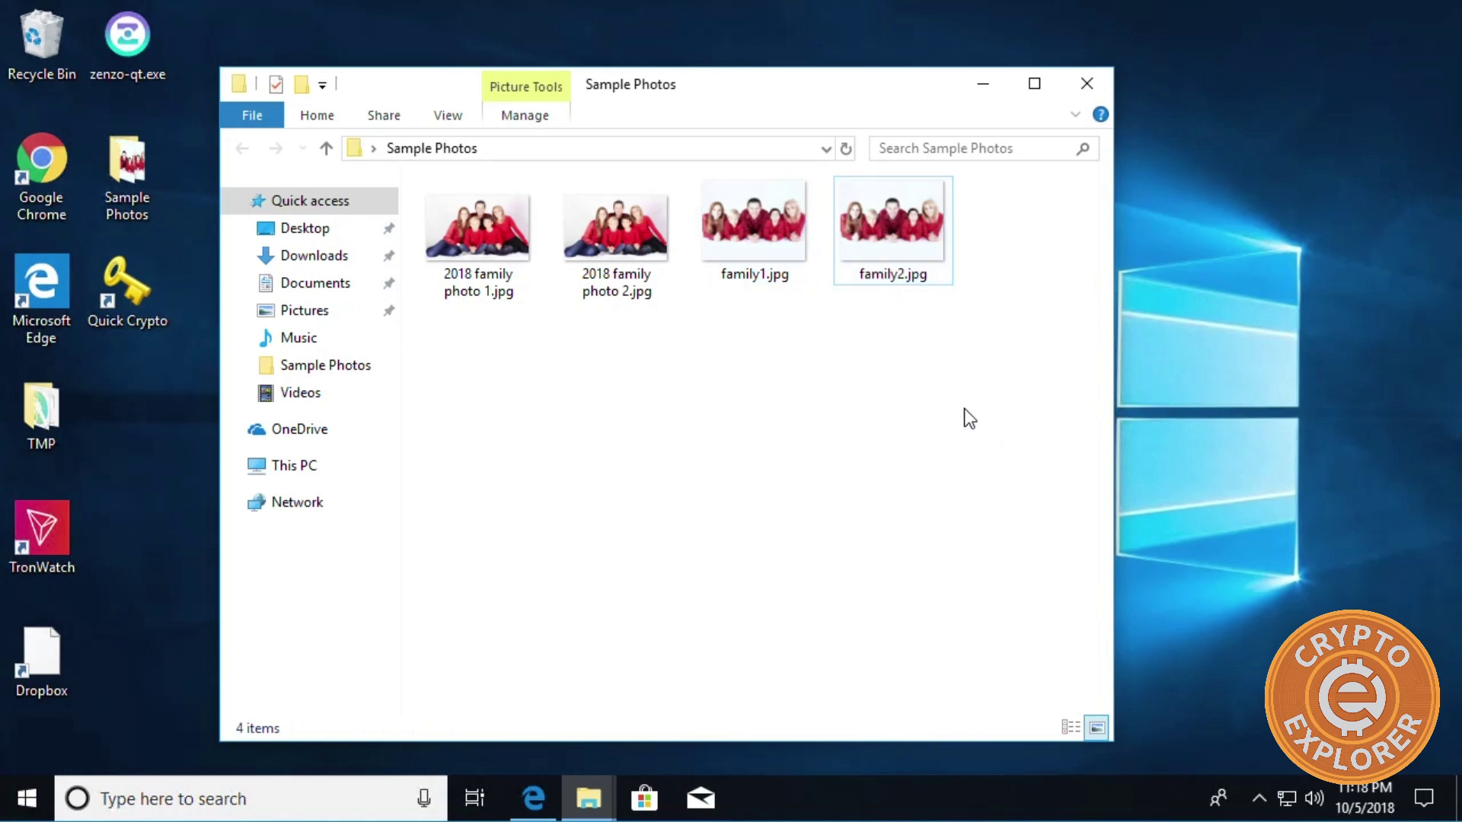
Marquee-select and deselect the four photos, then bring up the folder background's menu.
{"action": "left_click_drag", "start_coordinate": [967, 353], "coordinate": [423, 216]}
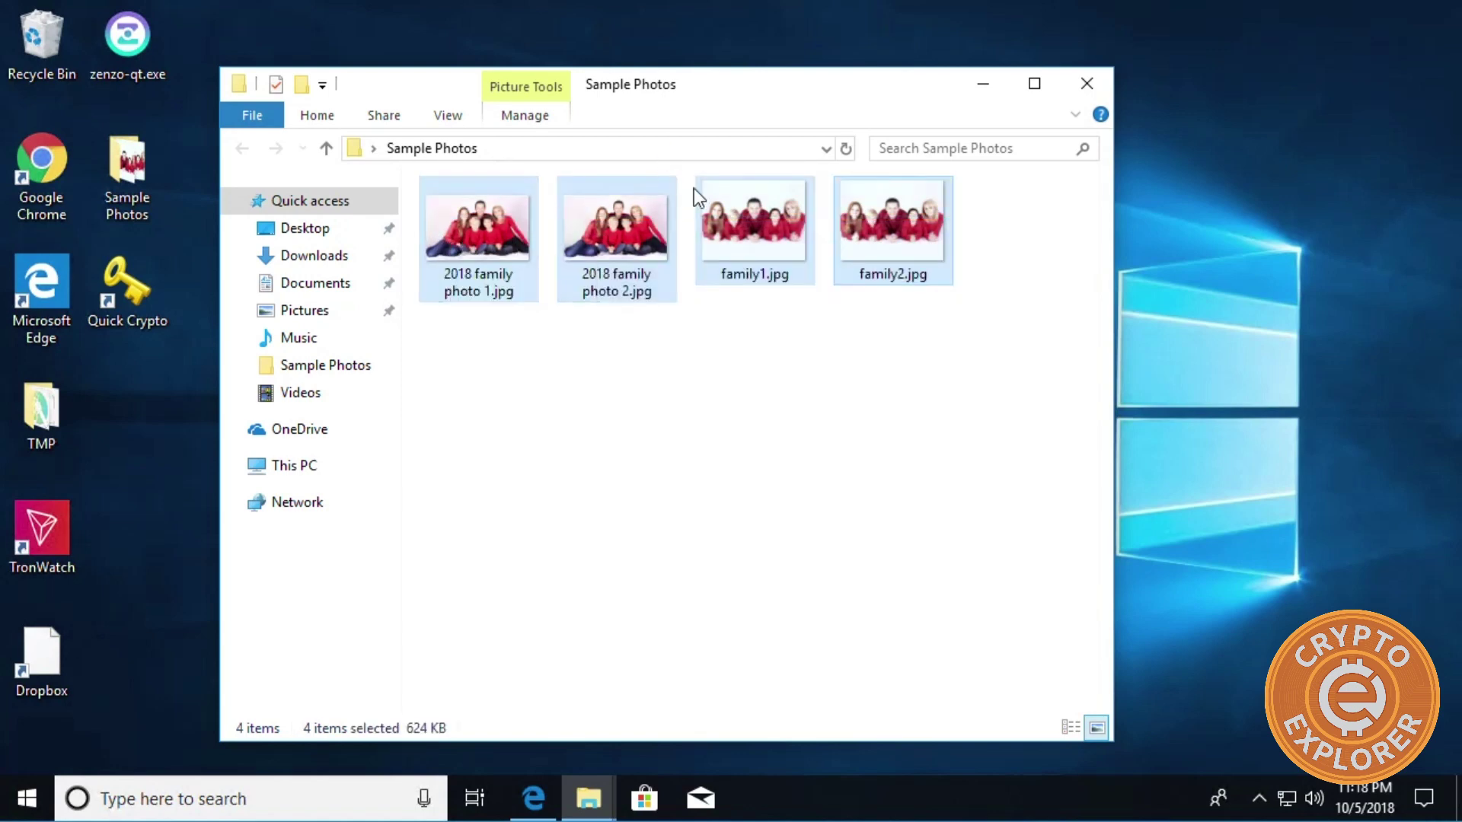
{"action": "left_click", "coordinate": [898, 322]}
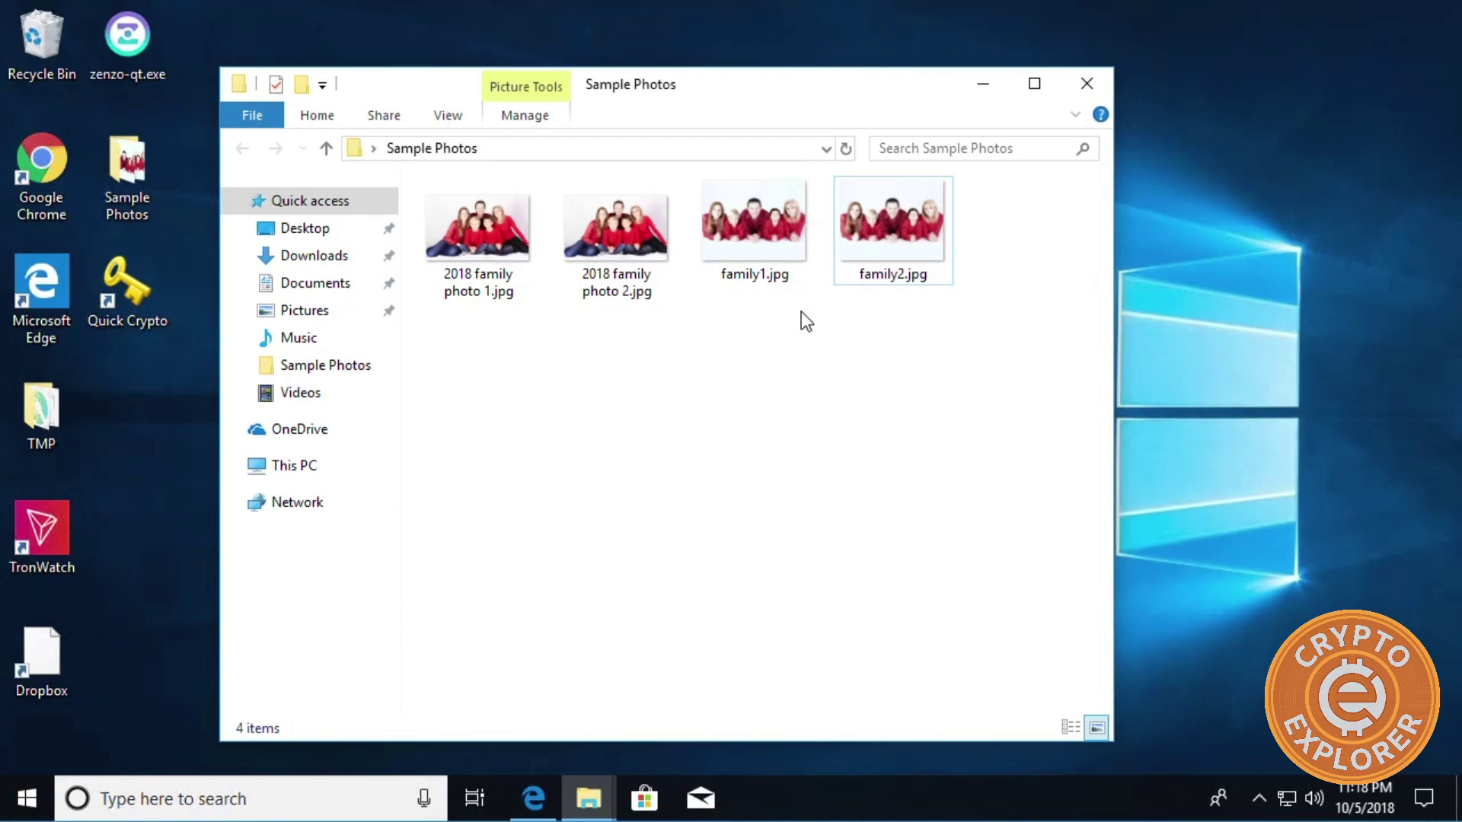
{"action": "left_click_drag", "start_coordinate": [1002, 400], "coordinate": [391, 225]}
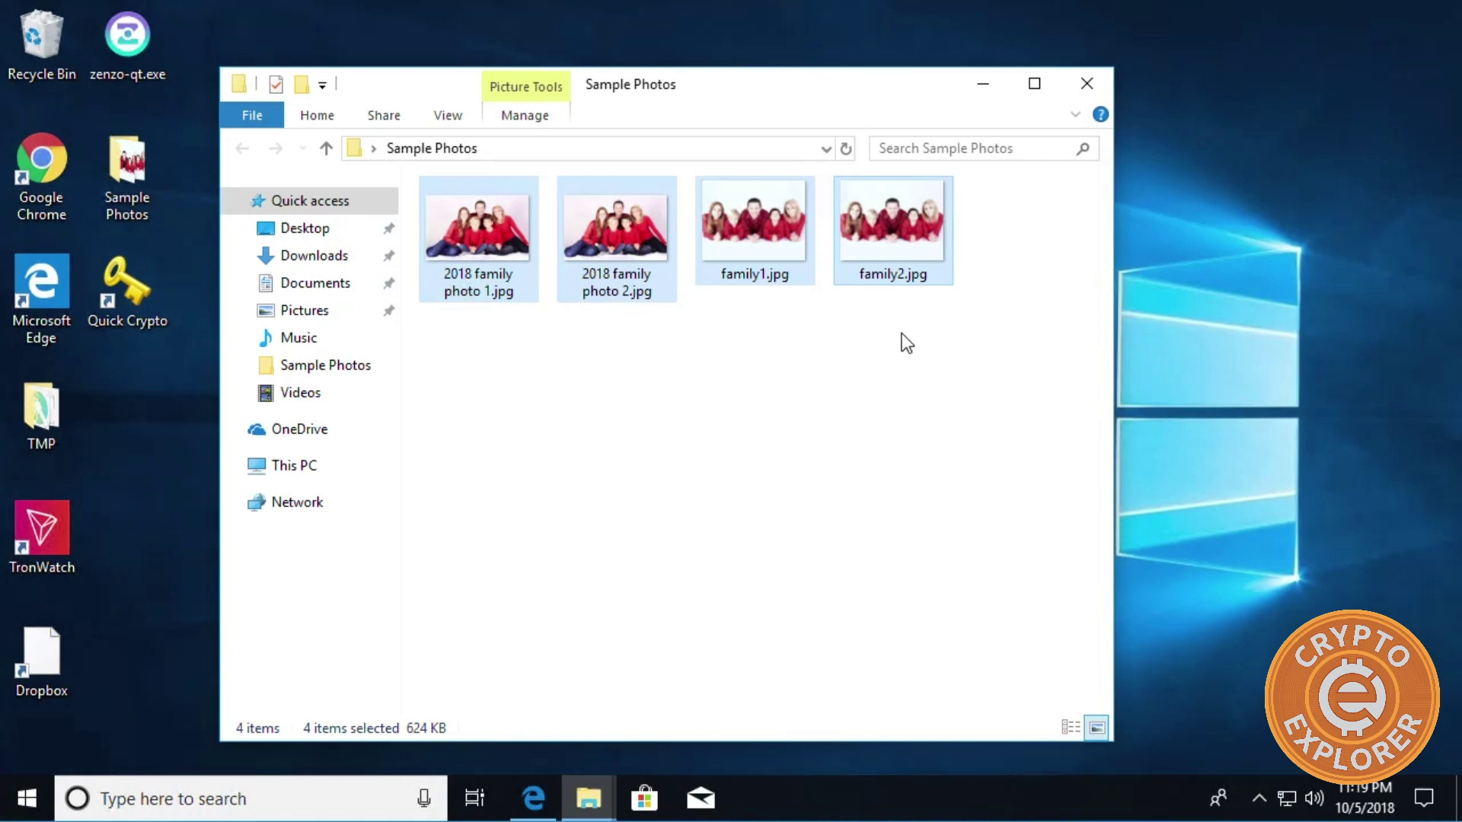
{"action": "left_click", "coordinate": [834, 286]}
{"action": "left_click", "coordinate": [891, 228]}
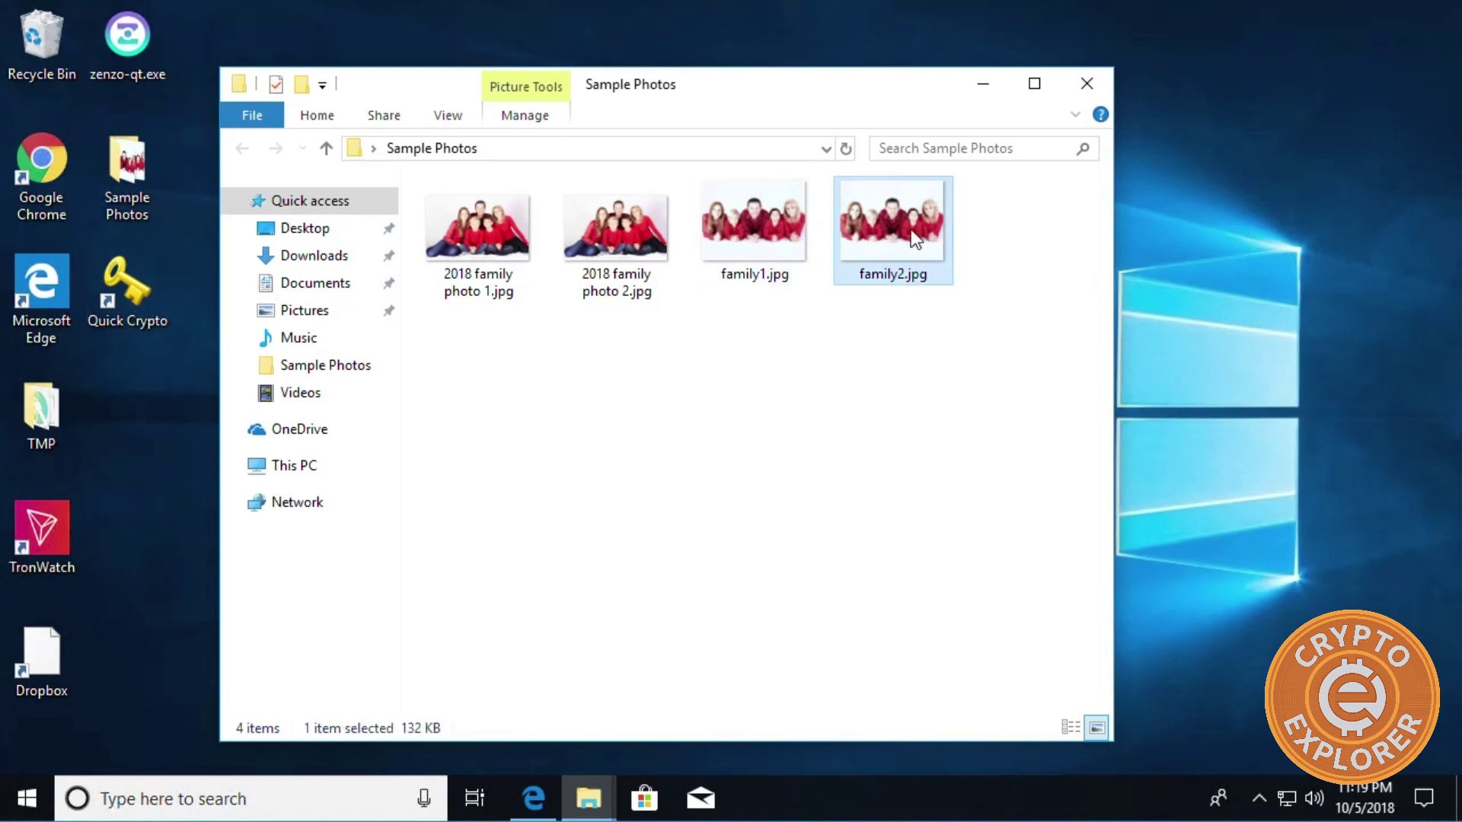
{"action": "left_click", "coordinate": [934, 406]}
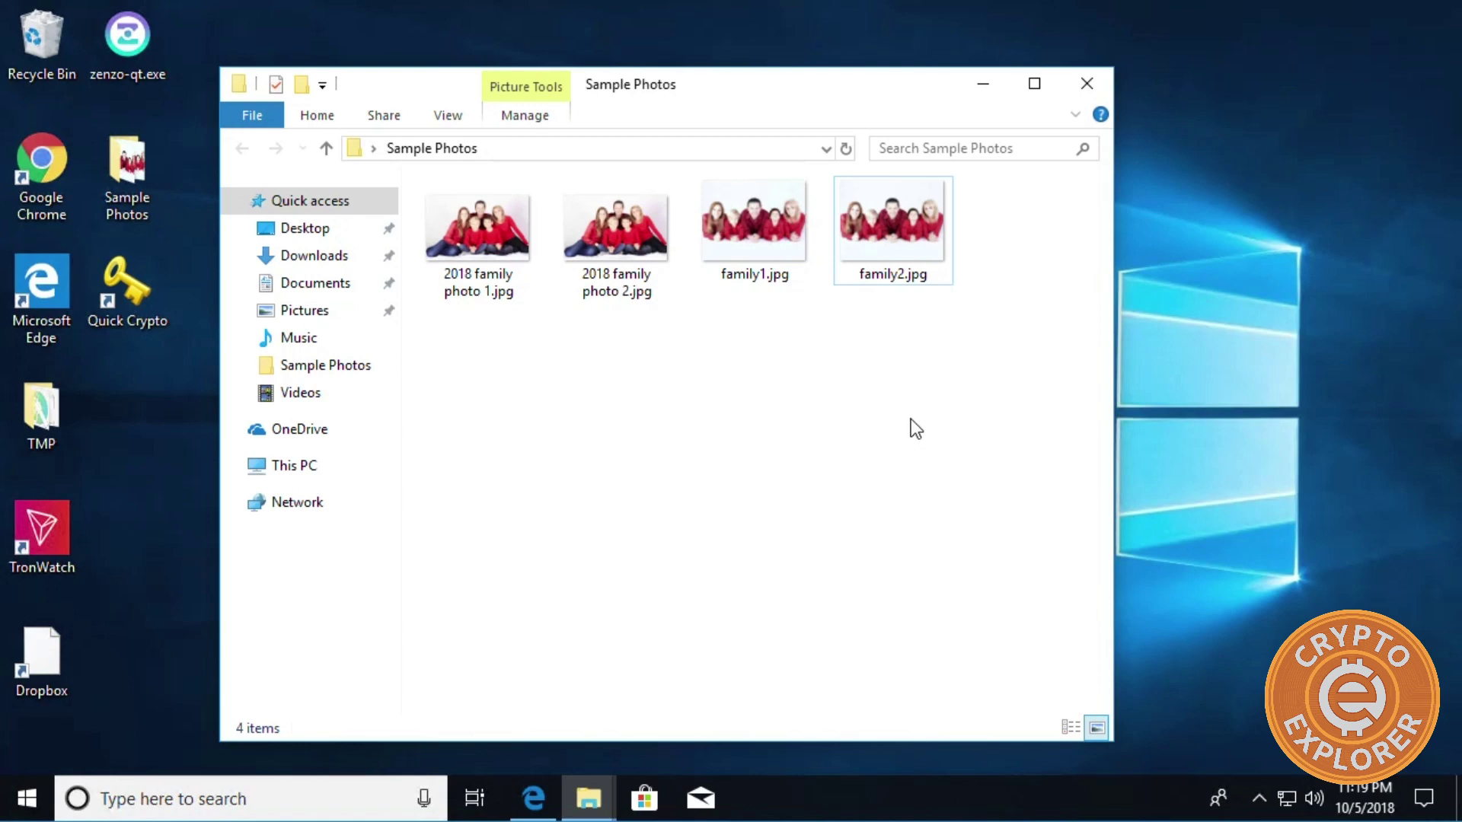
{"action": "right_click", "coordinate": [592, 397]}
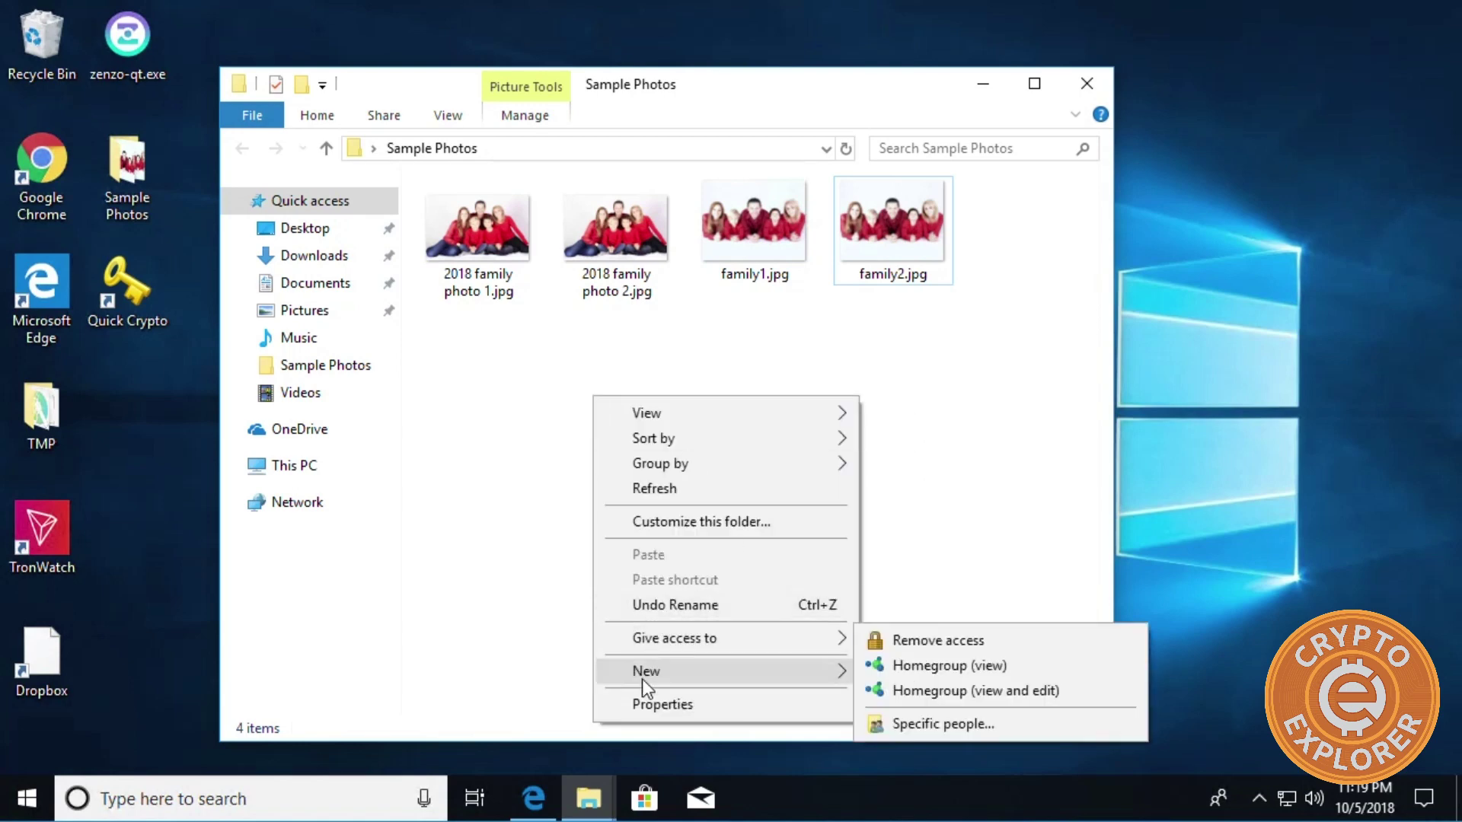
Create a new text document in Sample Photos named Crypto Keys.txt.
{"action": "mouse_move", "coordinate": [700, 673]}
{"action": "left_click", "coordinate": [906, 647]}
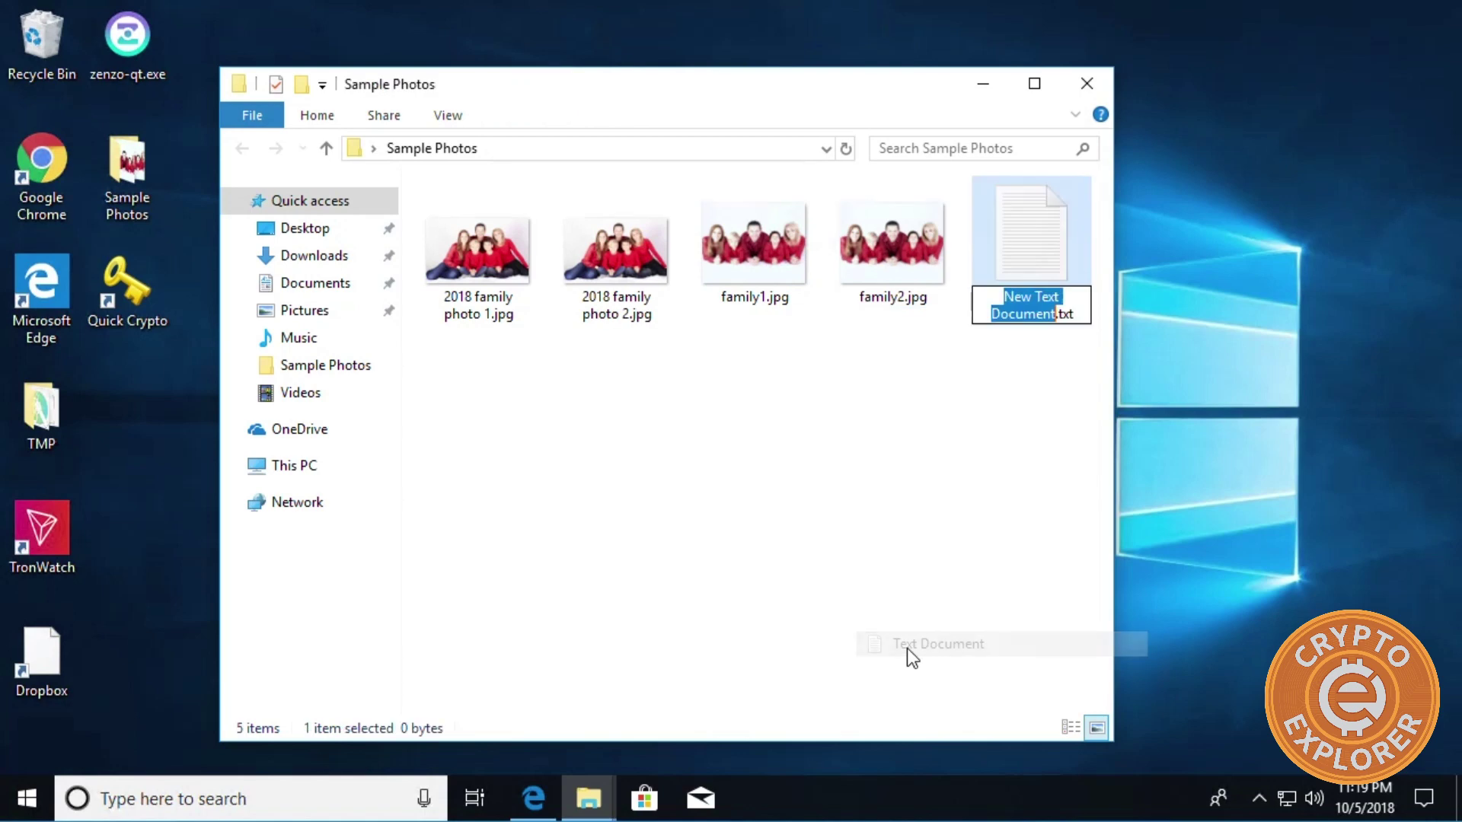
{"action": "type", "text": "cRYPTO"}
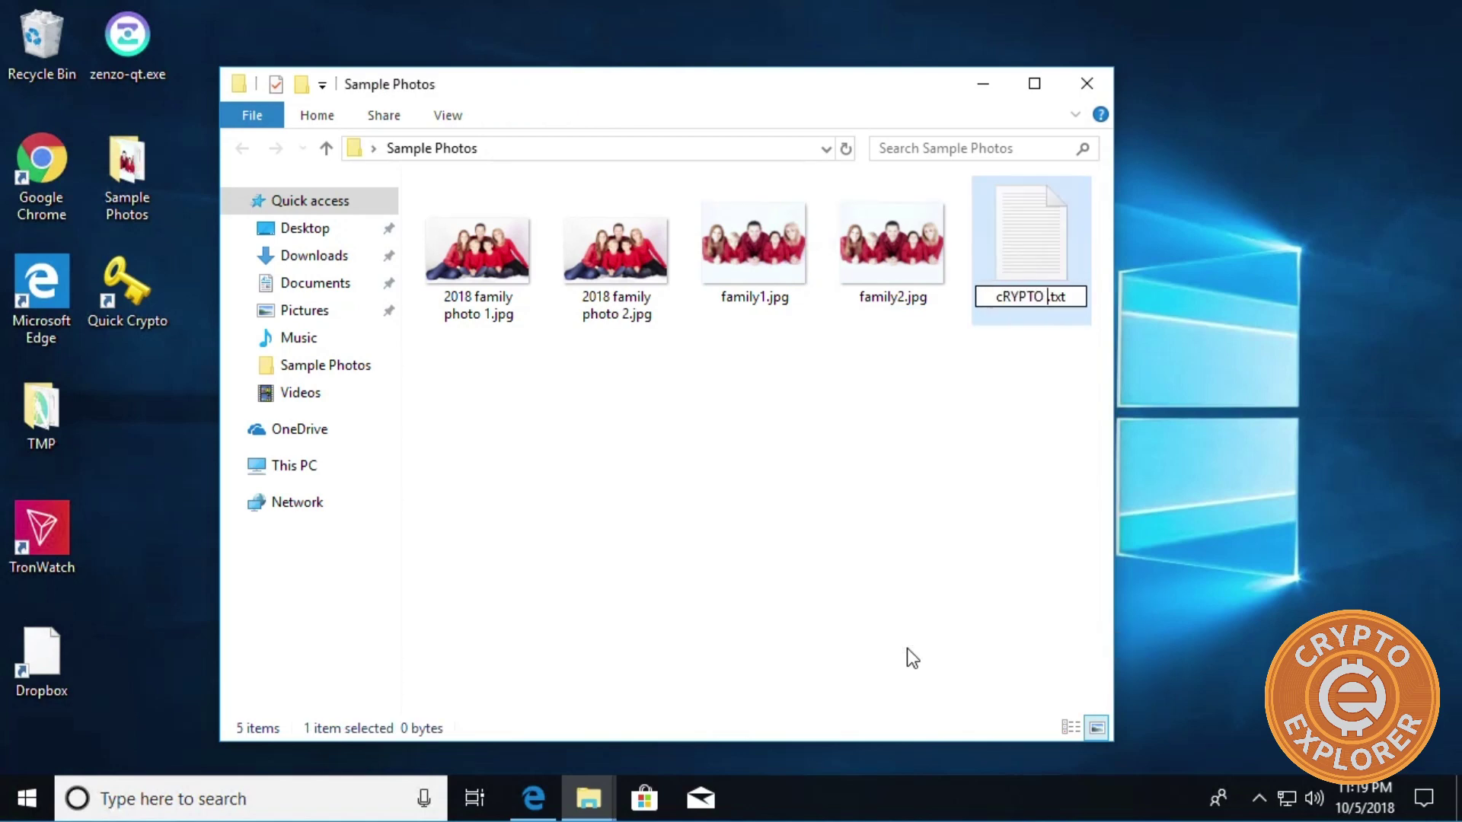
{"action": "key", "text": "BackSpace"}
{"action": "key", "text": "BackSpace"}
{"action": "key", "text": "BackSpace"}
{"action": "key", "text": "BackSpace"}
{"action": "key", "text": "BackSpace"}
{"action": "key", "text": "BackSpace"}
{"action": "type", "text": "Crytpp"}
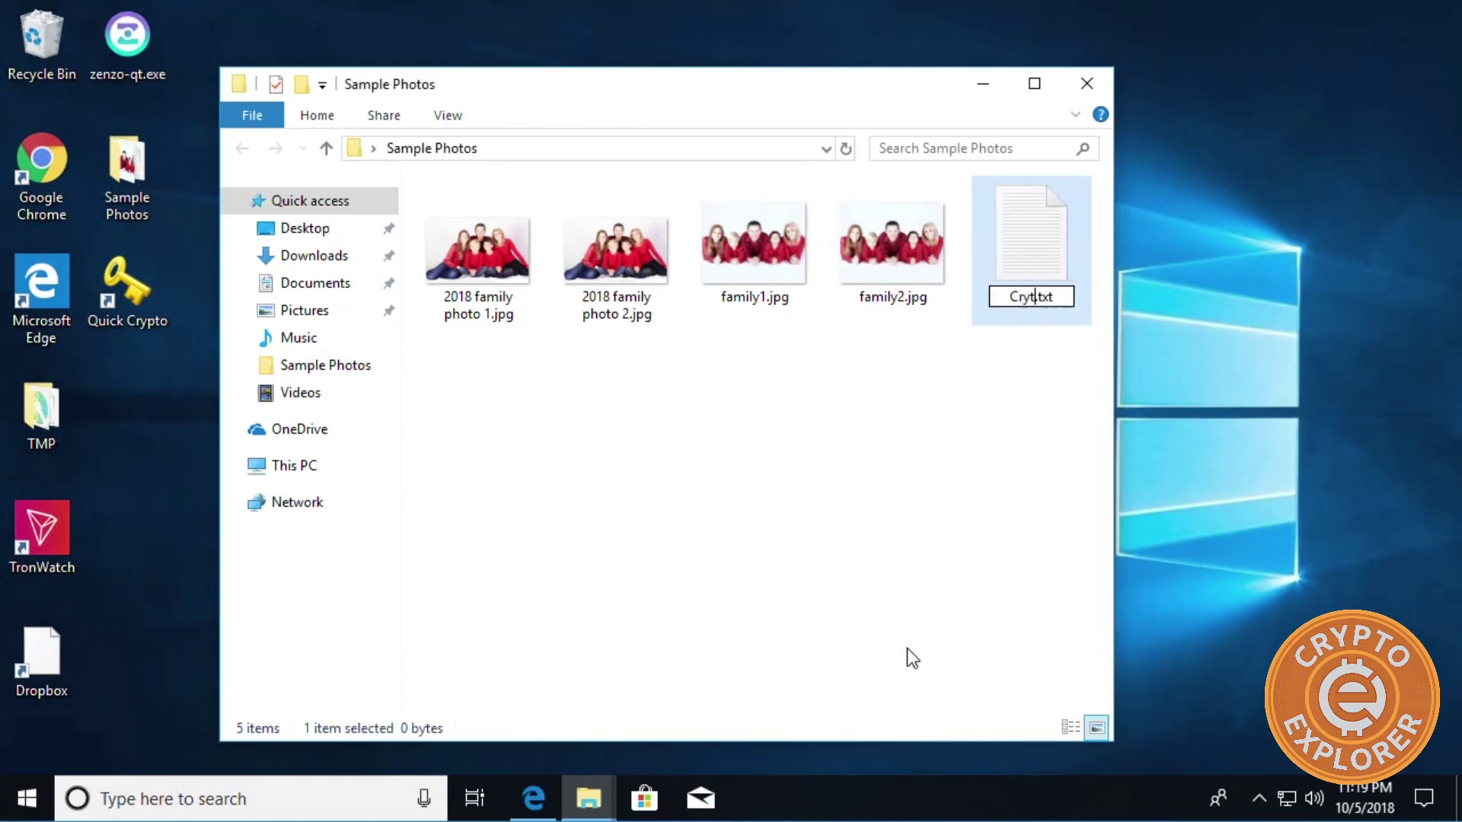
{"action": "key", "text": "BackSpace"}
{"action": "key", "text": "BackSpace"}
{"action": "key", "text": "BackSpace"}
{"action": "type", "text": "pto Keys"}
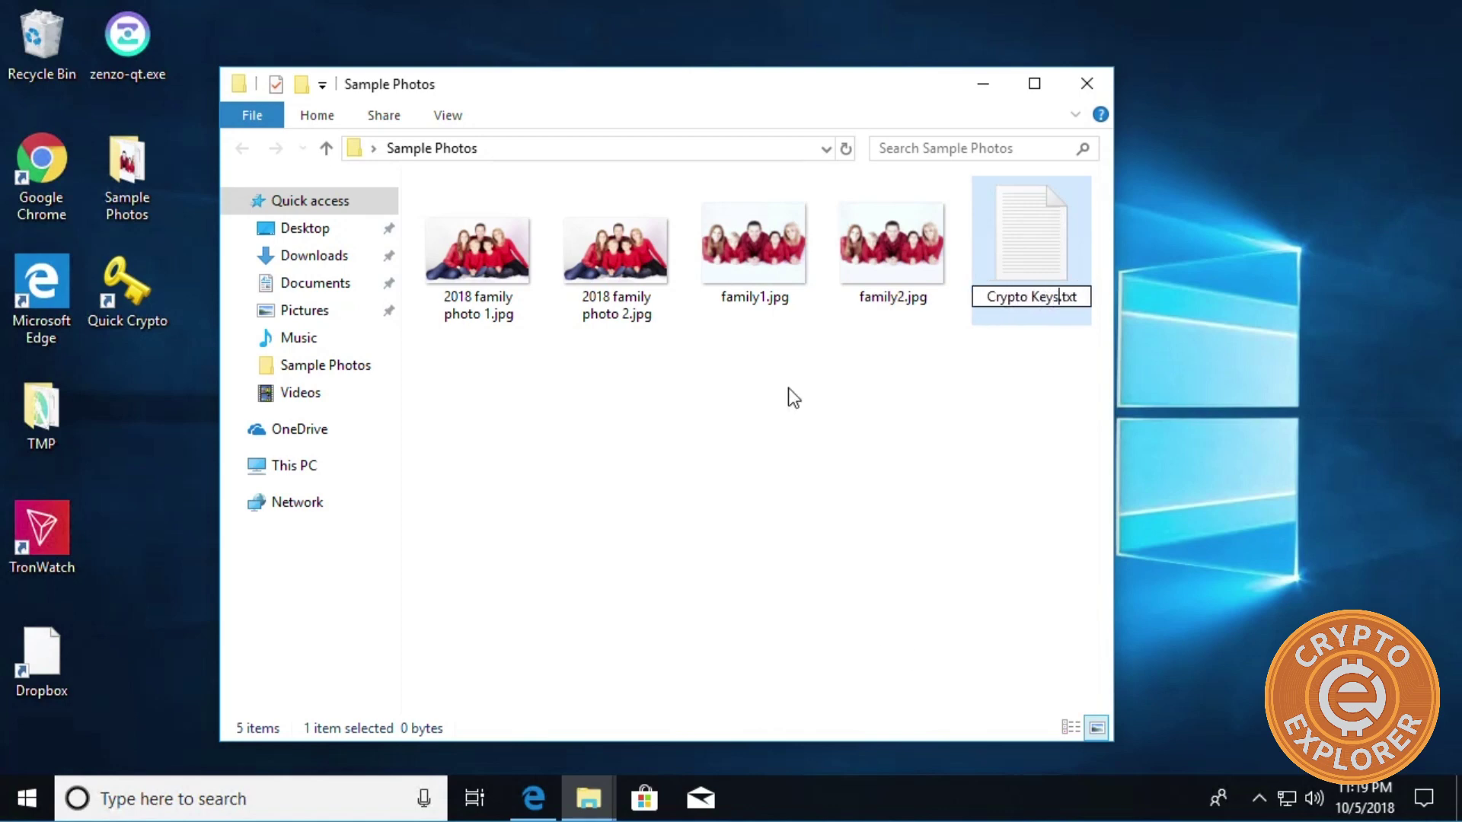
{"action": "left_click", "coordinate": [963, 478]}
Open Crypto Keys.txt and copy the BIP32 Root Key from the BIP39 converter page.
{"action": "double_click", "coordinate": [1012, 268]}
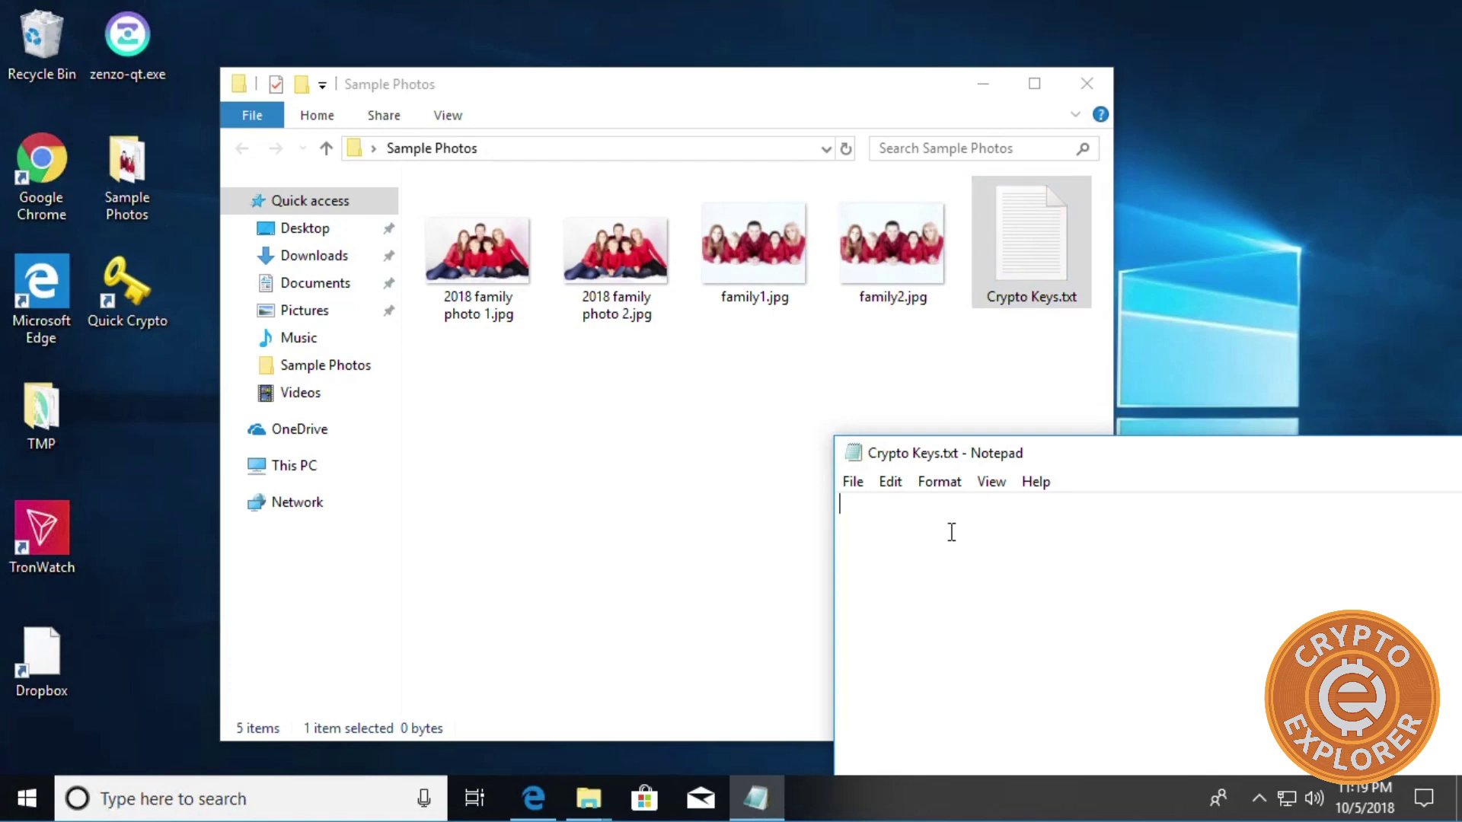
{"action": "left_click", "coordinate": [533, 797]}
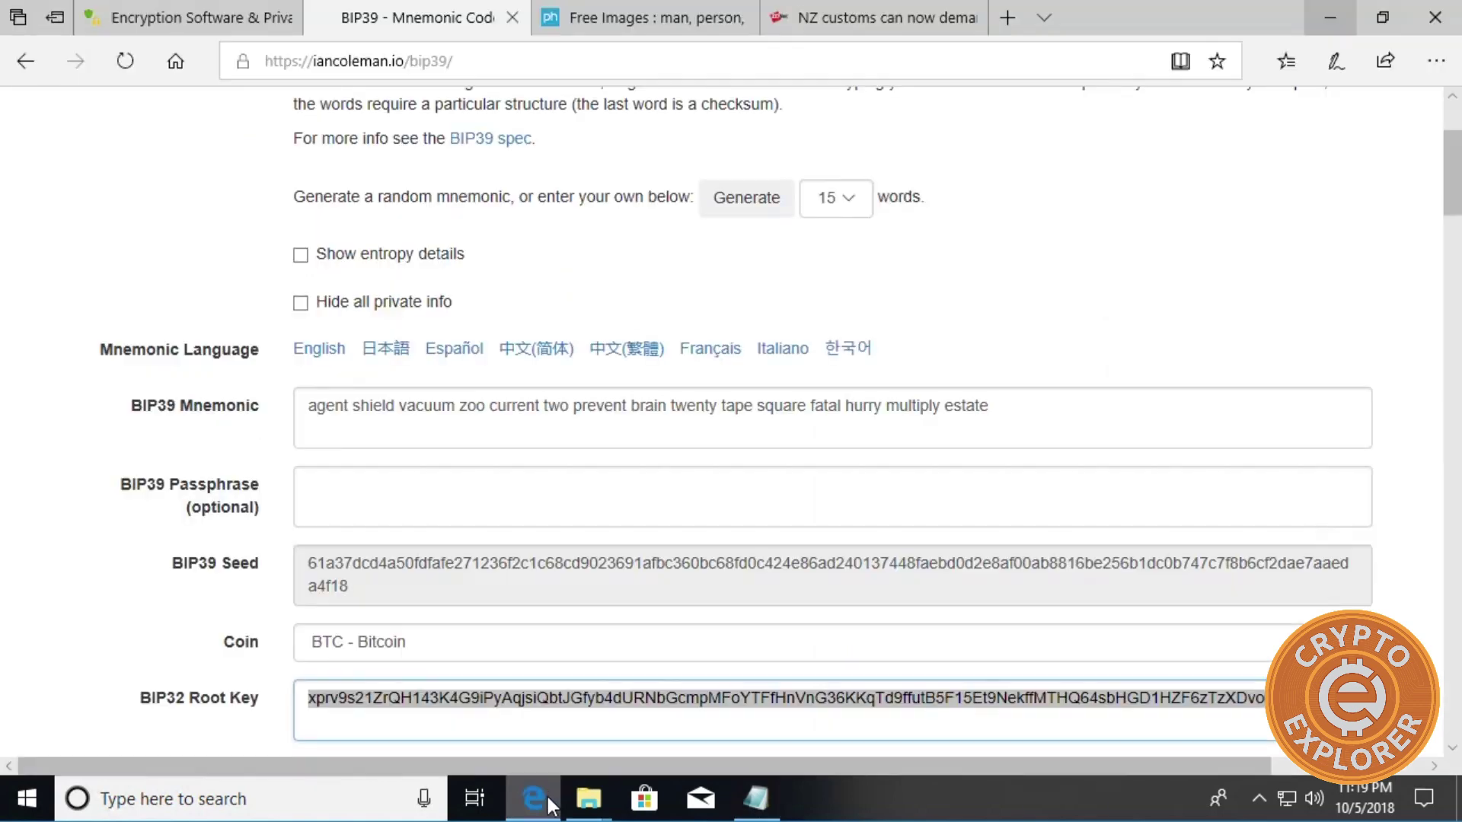
{"action": "double_click", "coordinate": [482, 704]}
{"action": "right_click", "coordinate": [482, 710]}
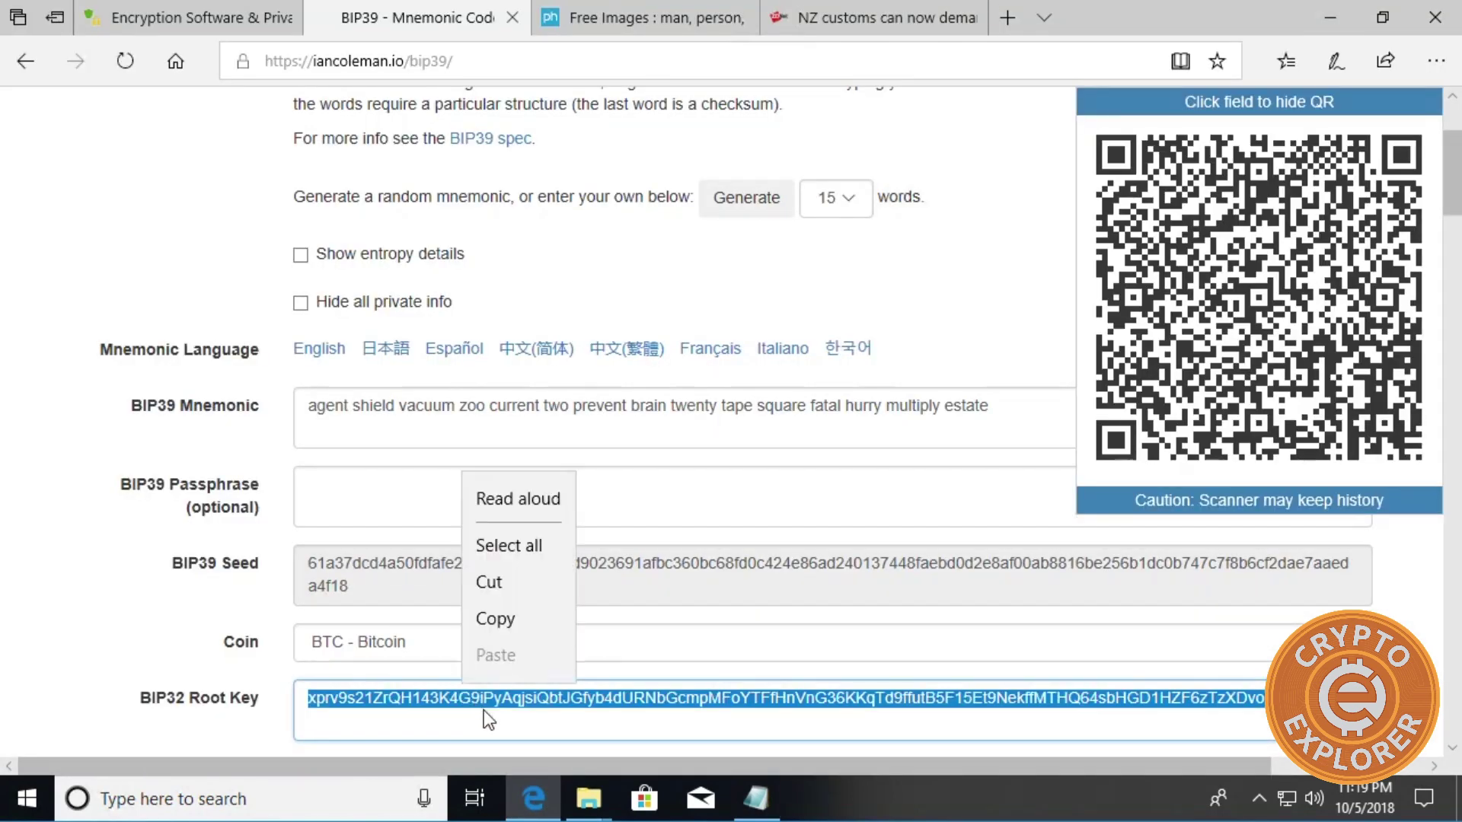
{"action": "left_click", "coordinate": [499, 620]}
Paste the root key into Crypto Keys.txt, save it, and close Notepad.
{"action": "left_click", "coordinate": [1346, 34]}
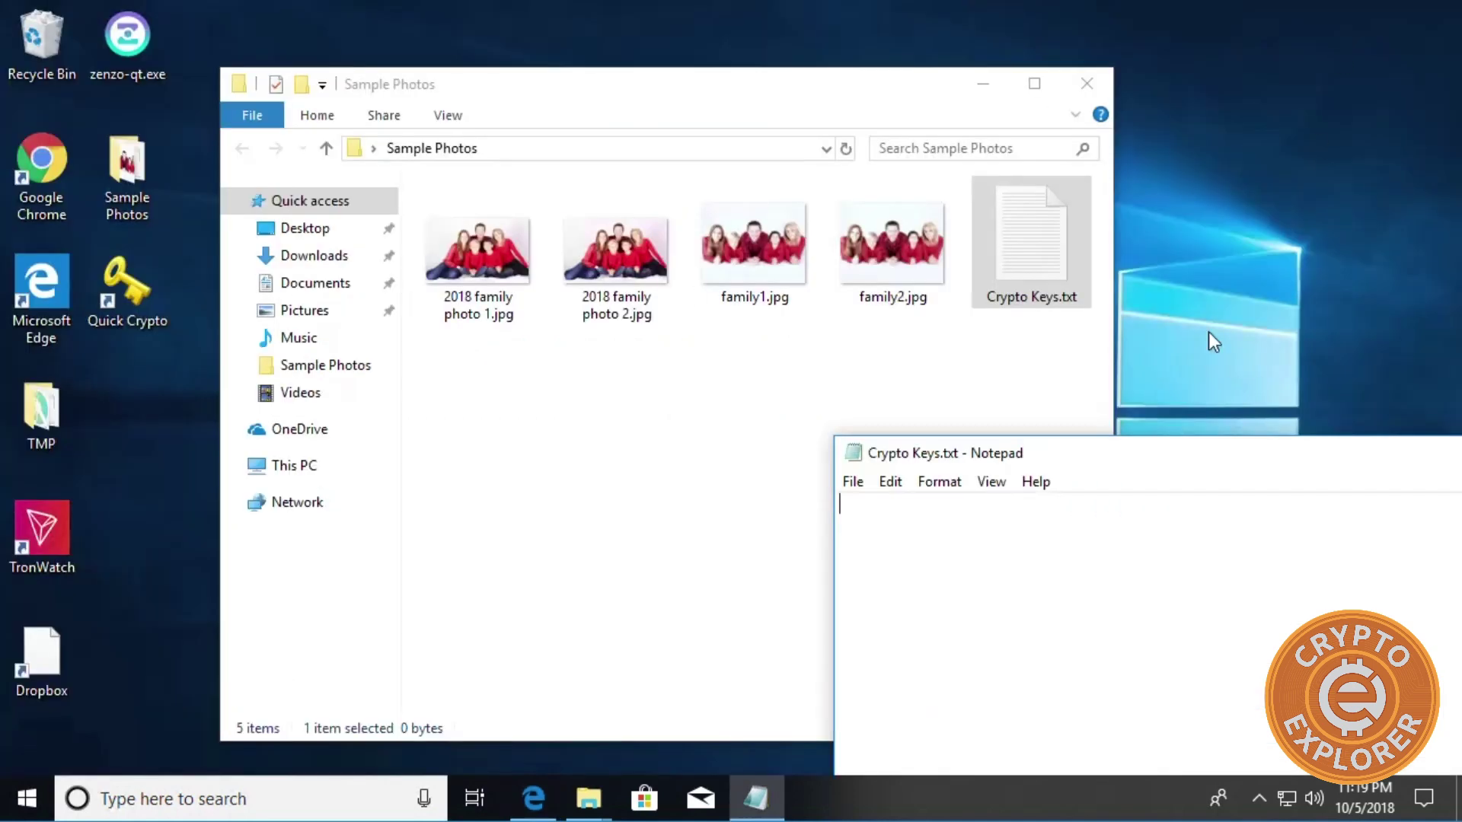
{"action": "key", "text": "ctrl+v"}
{"action": "key", "text": "ctrl+s"}
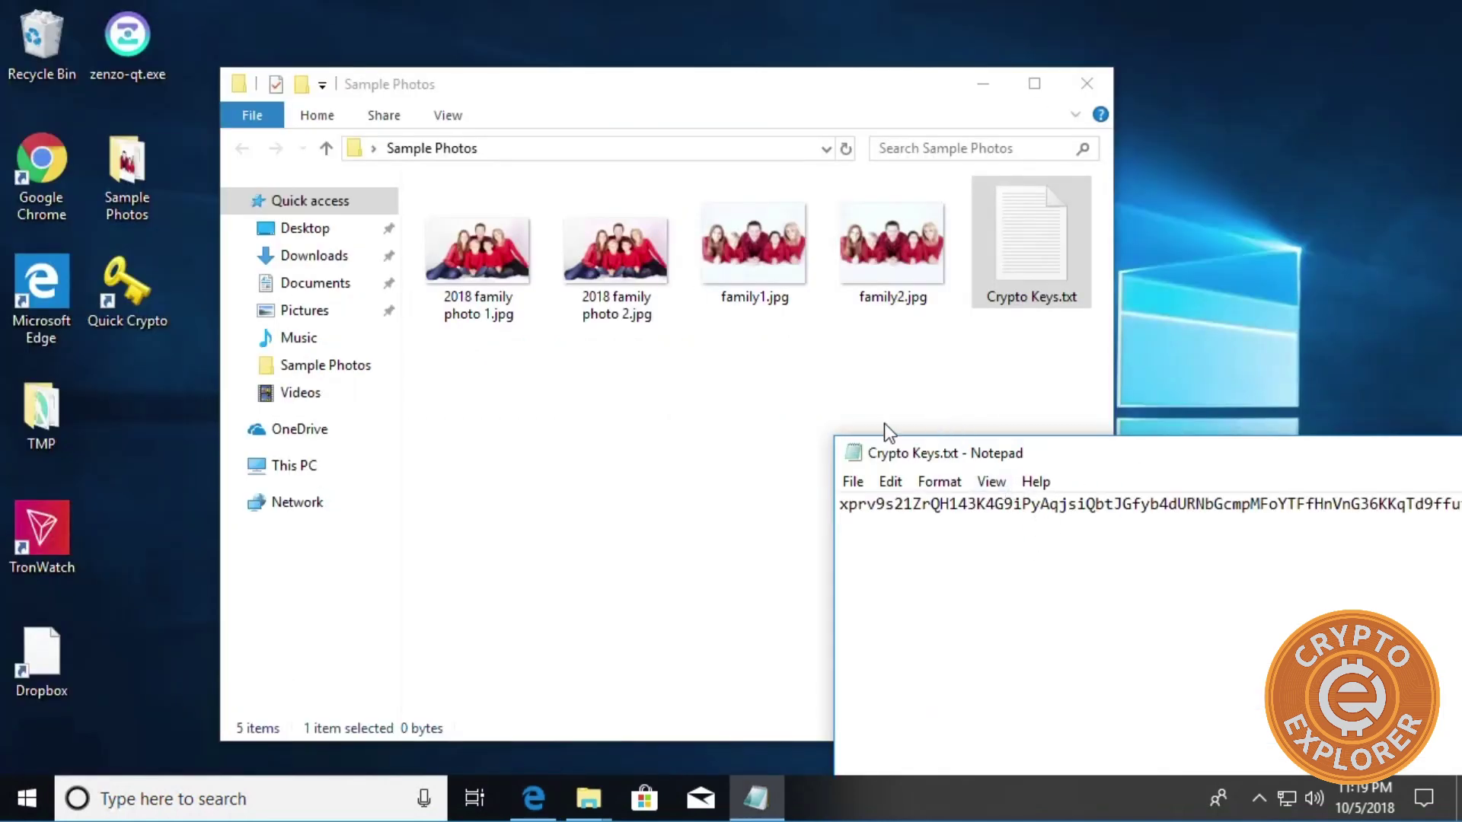
{"action": "double_click", "coordinate": [856, 448]}
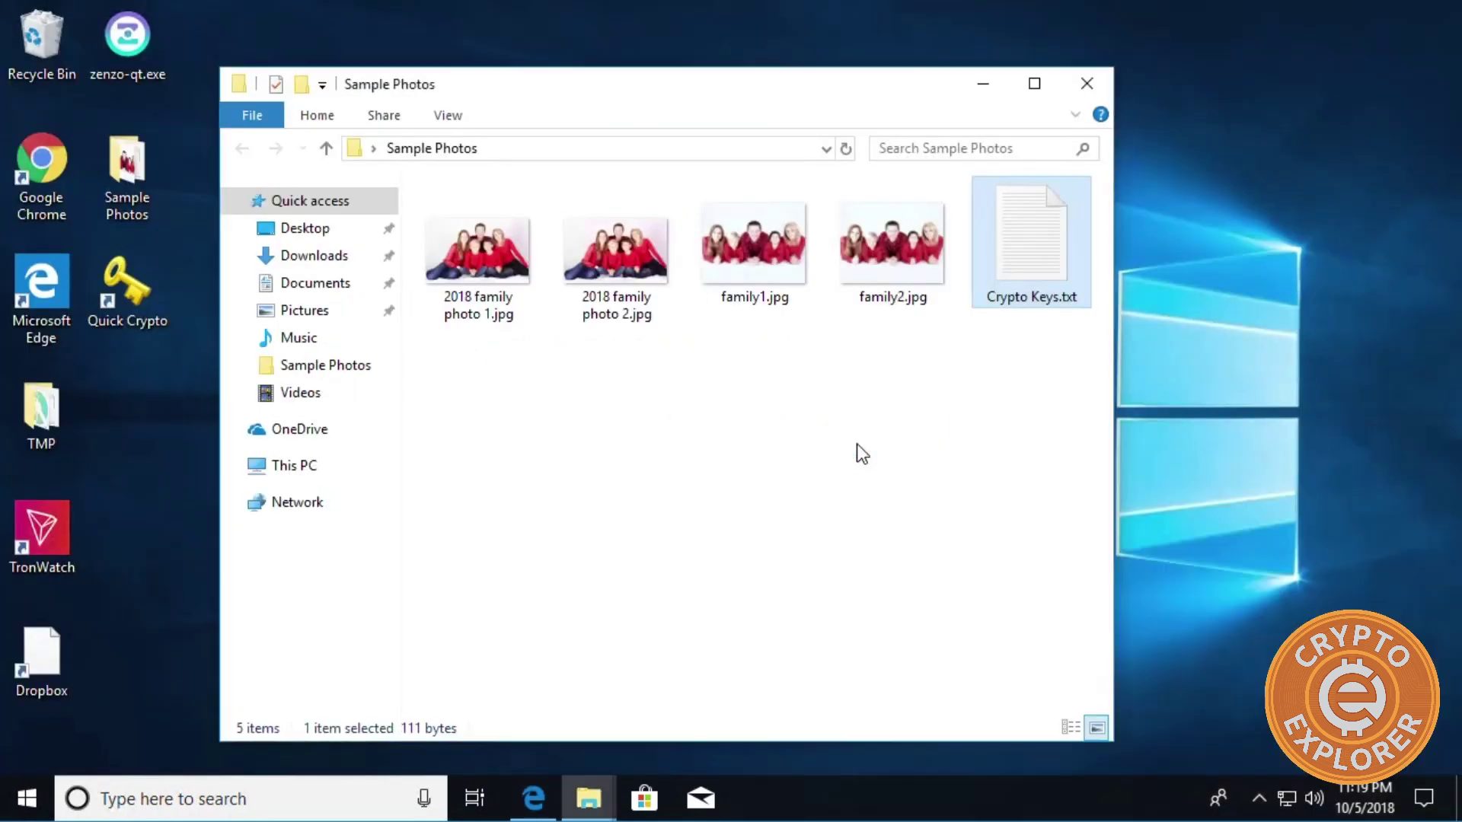
{"action": "left_click", "coordinate": [994, 457]}
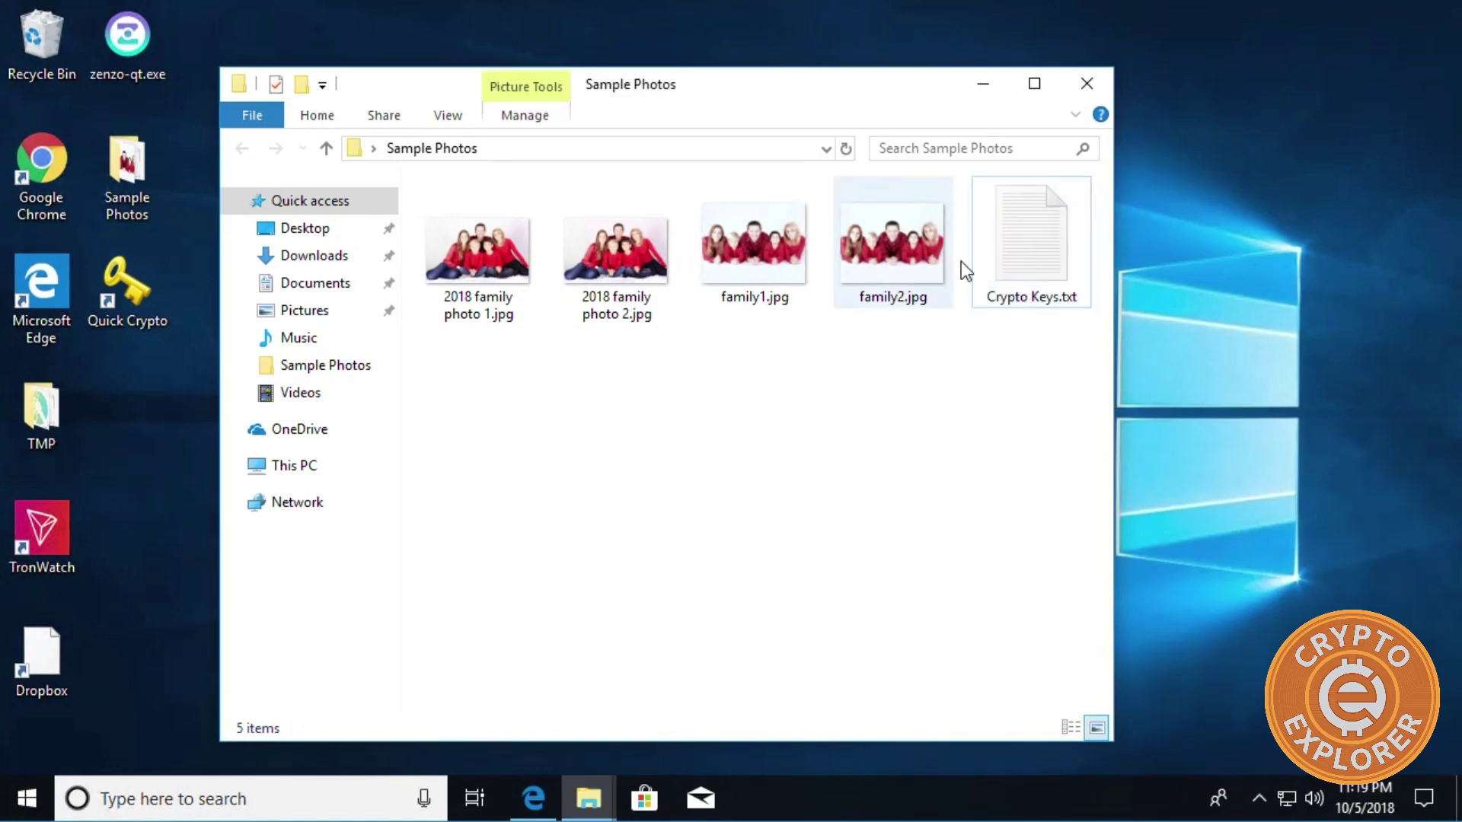
Recheck Crypto Keys.txt's contents, then select photos and family2.jpg in Sample Photos.
{"action": "double_click", "coordinate": [1016, 239]}
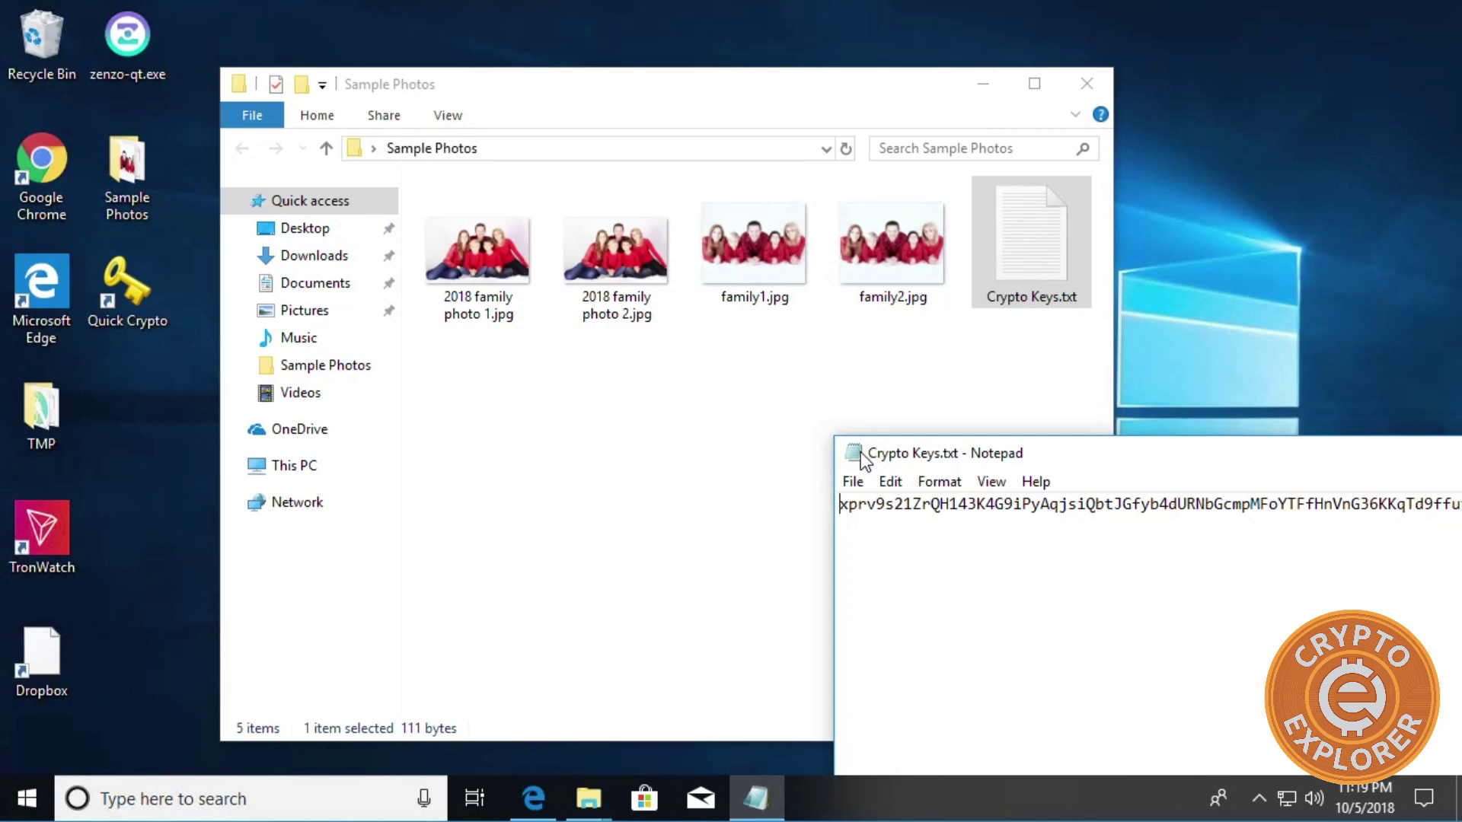
{"action": "key", "text": "alt+F4"}
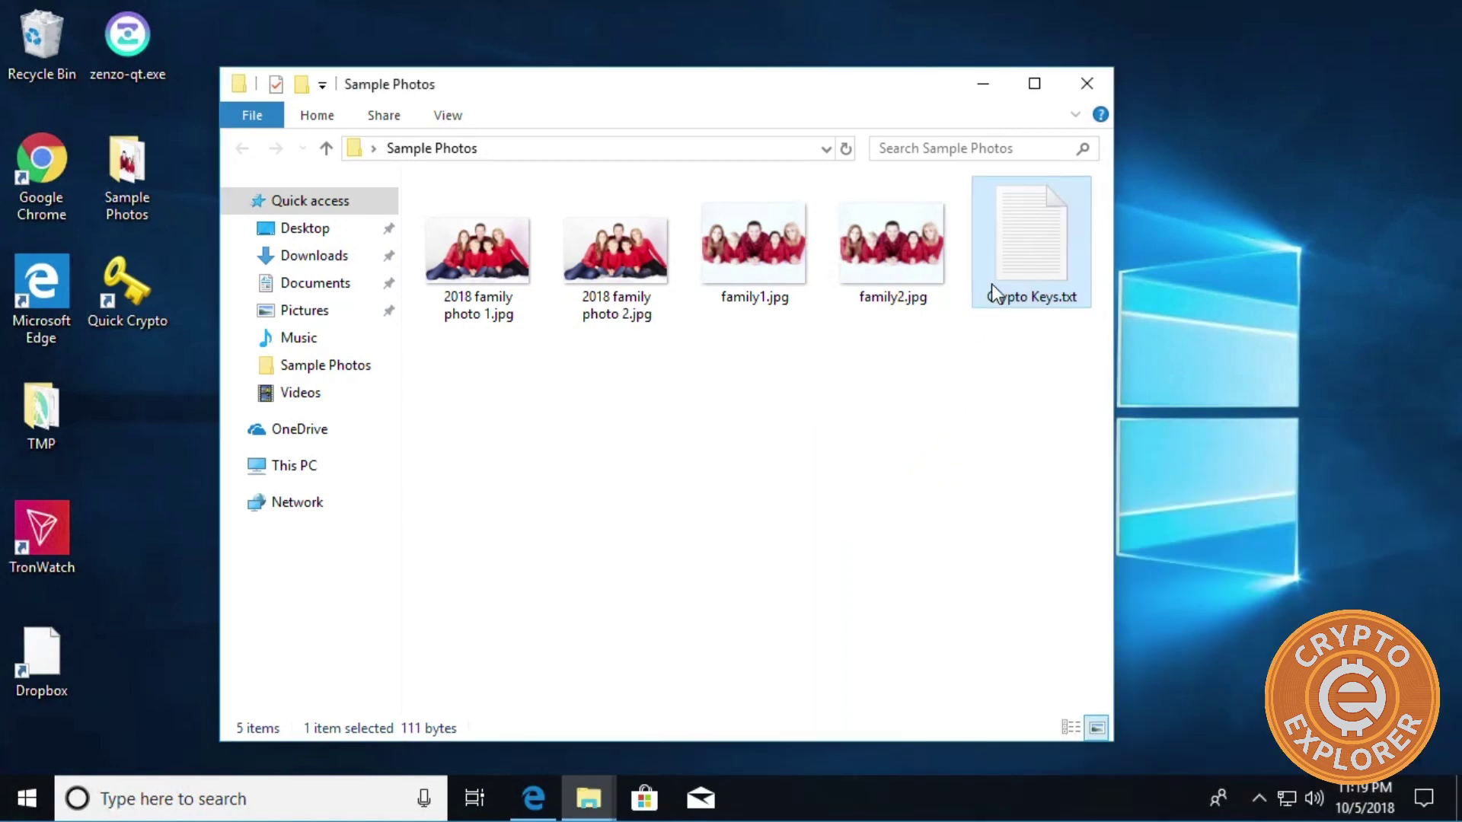
{"action": "left_click", "coordinate": [913, 353]}
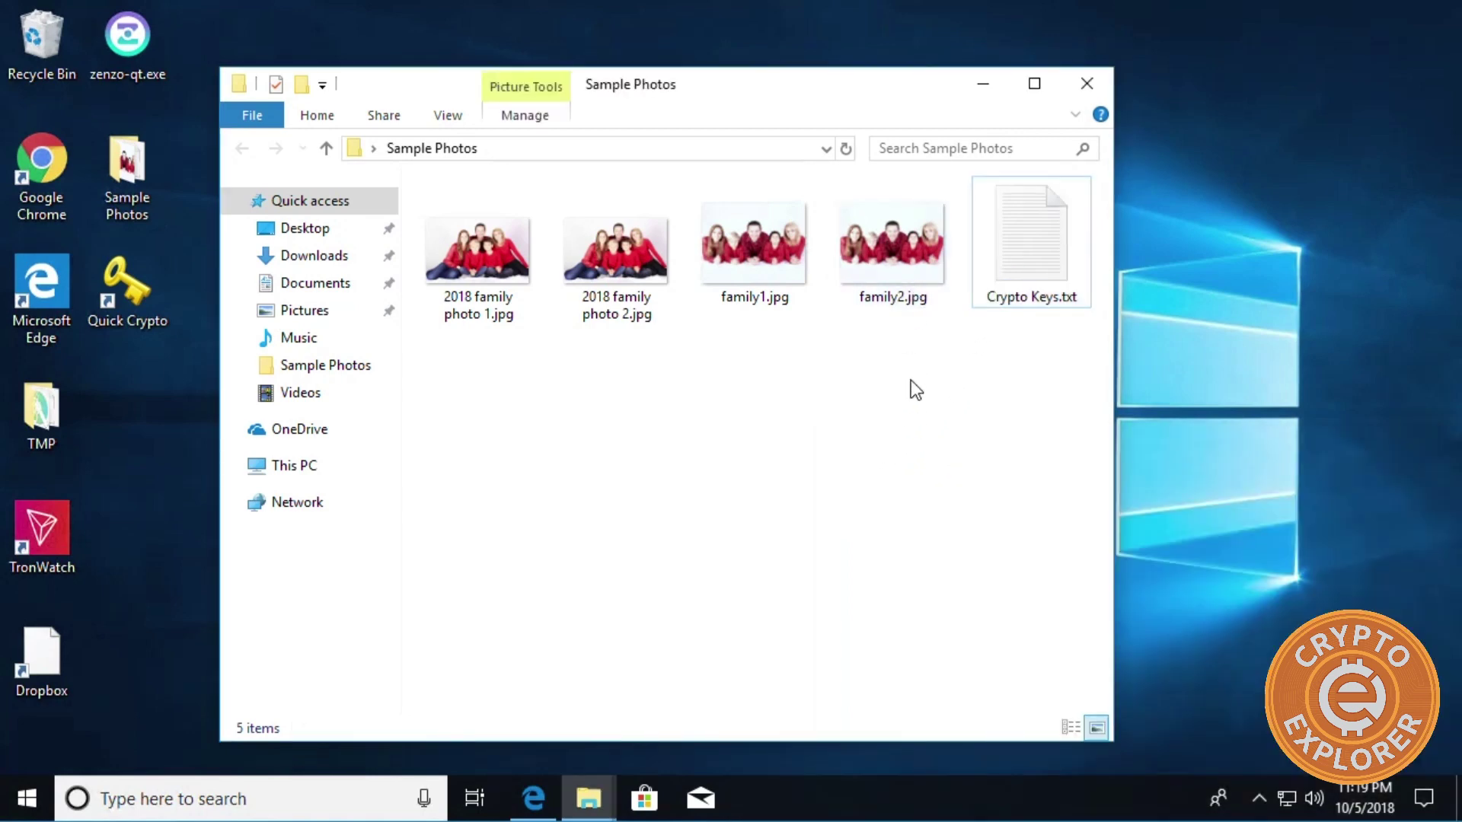
{"action": "left_click_drag", "start_coordinate": [910, 381], "coordinate": [547, 253]}
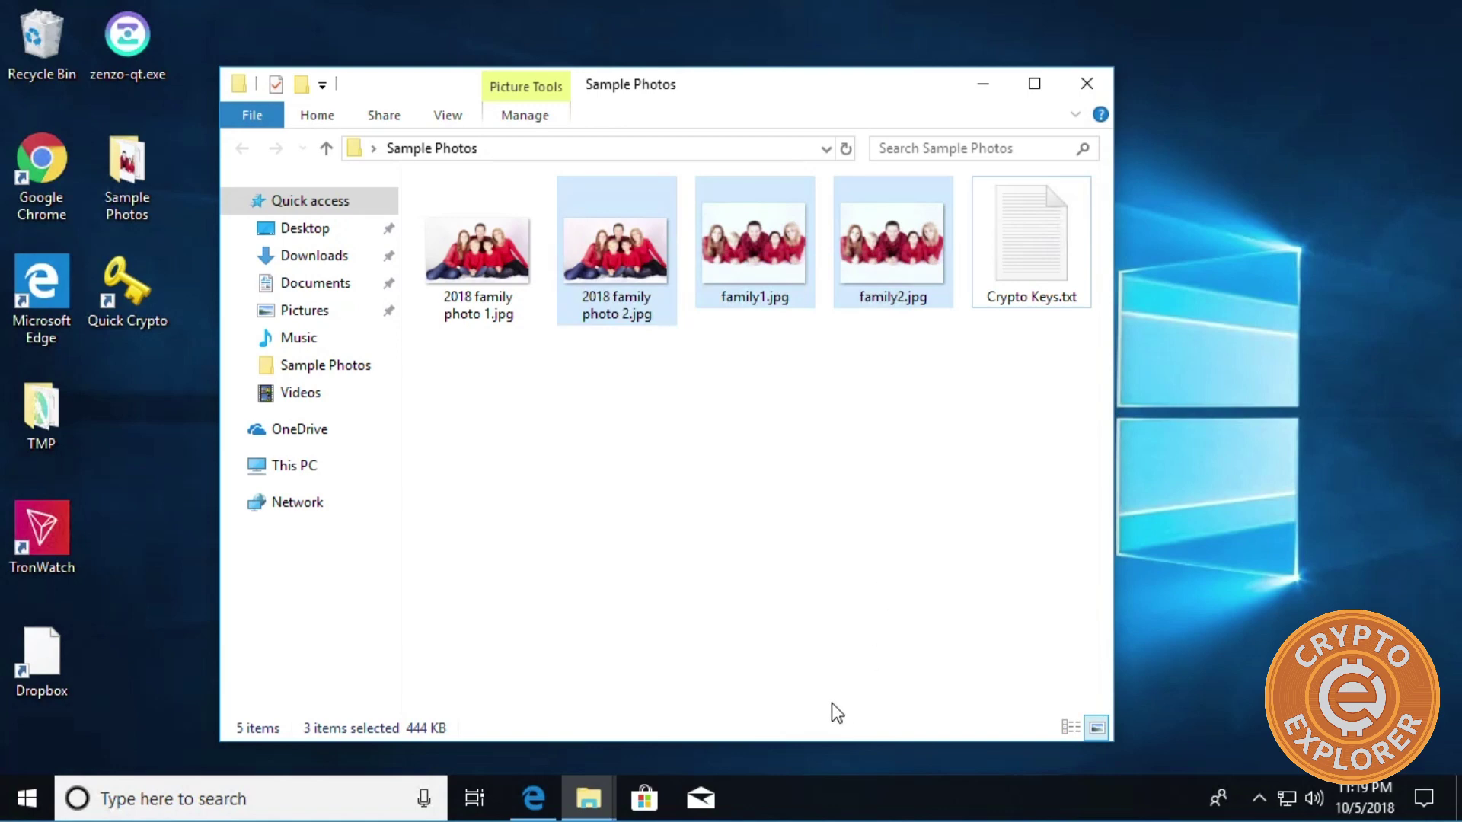
{"action": "left_click", "coordinate": [808, 523]}
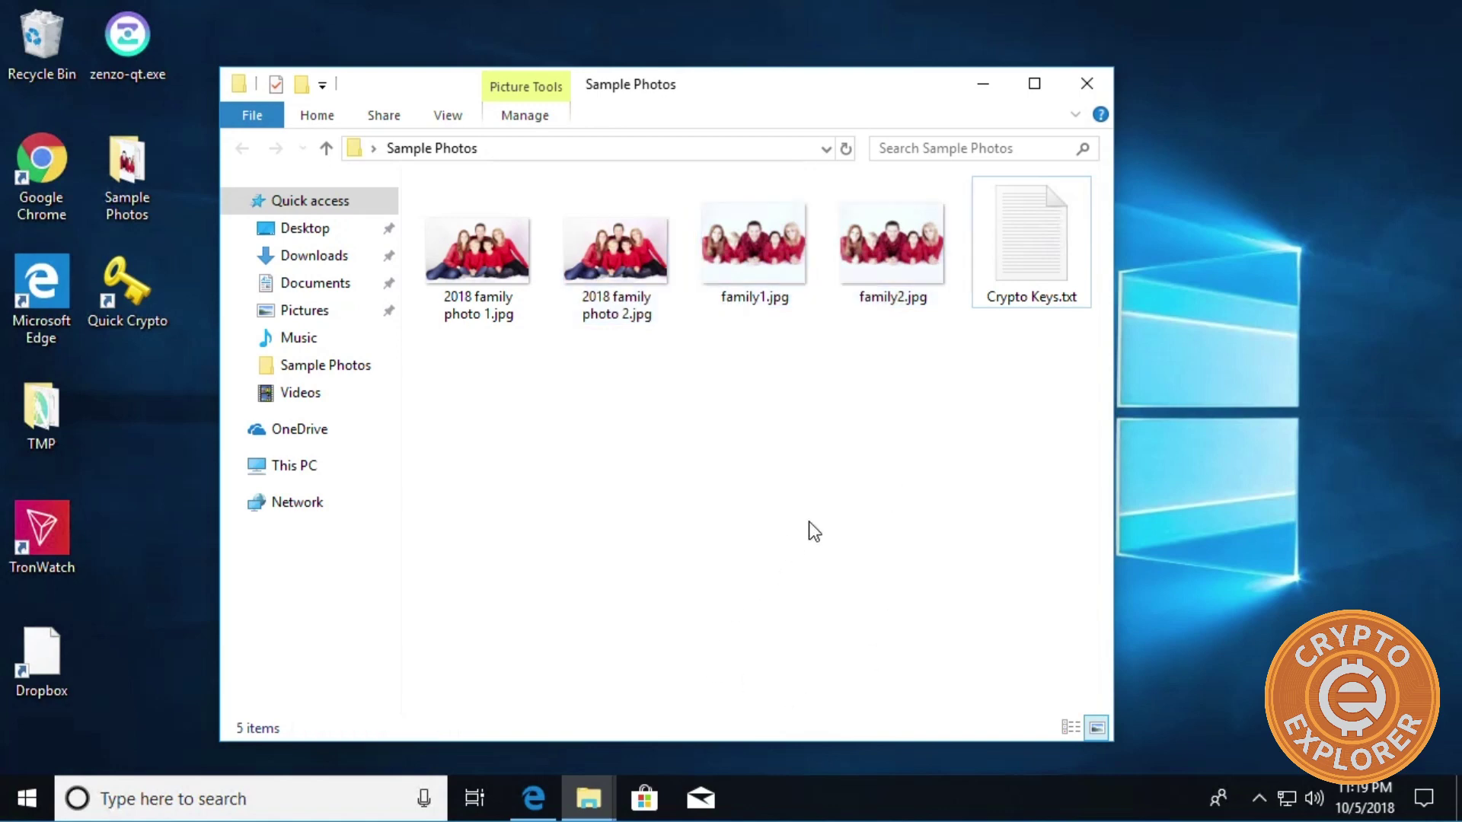
{"action": "left_click", "coordinate": [874, 272]}
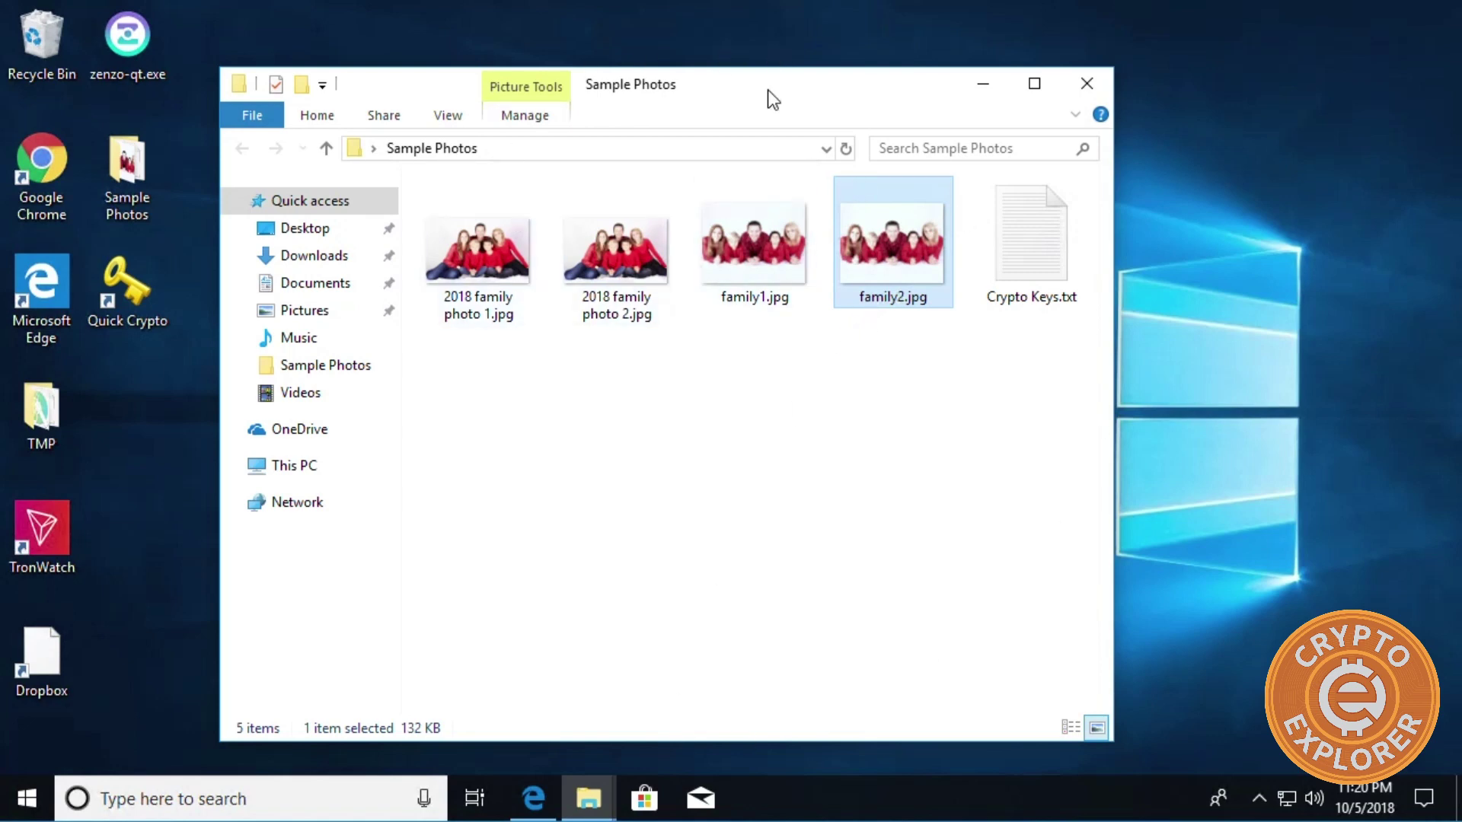
Move the Sample Photos window up and right, then launch Quick Crypto from its desktop shortcut.
{"action": "left_click_drag", "start_coordinate": [767, 90], "coordinate": [910, 73]}
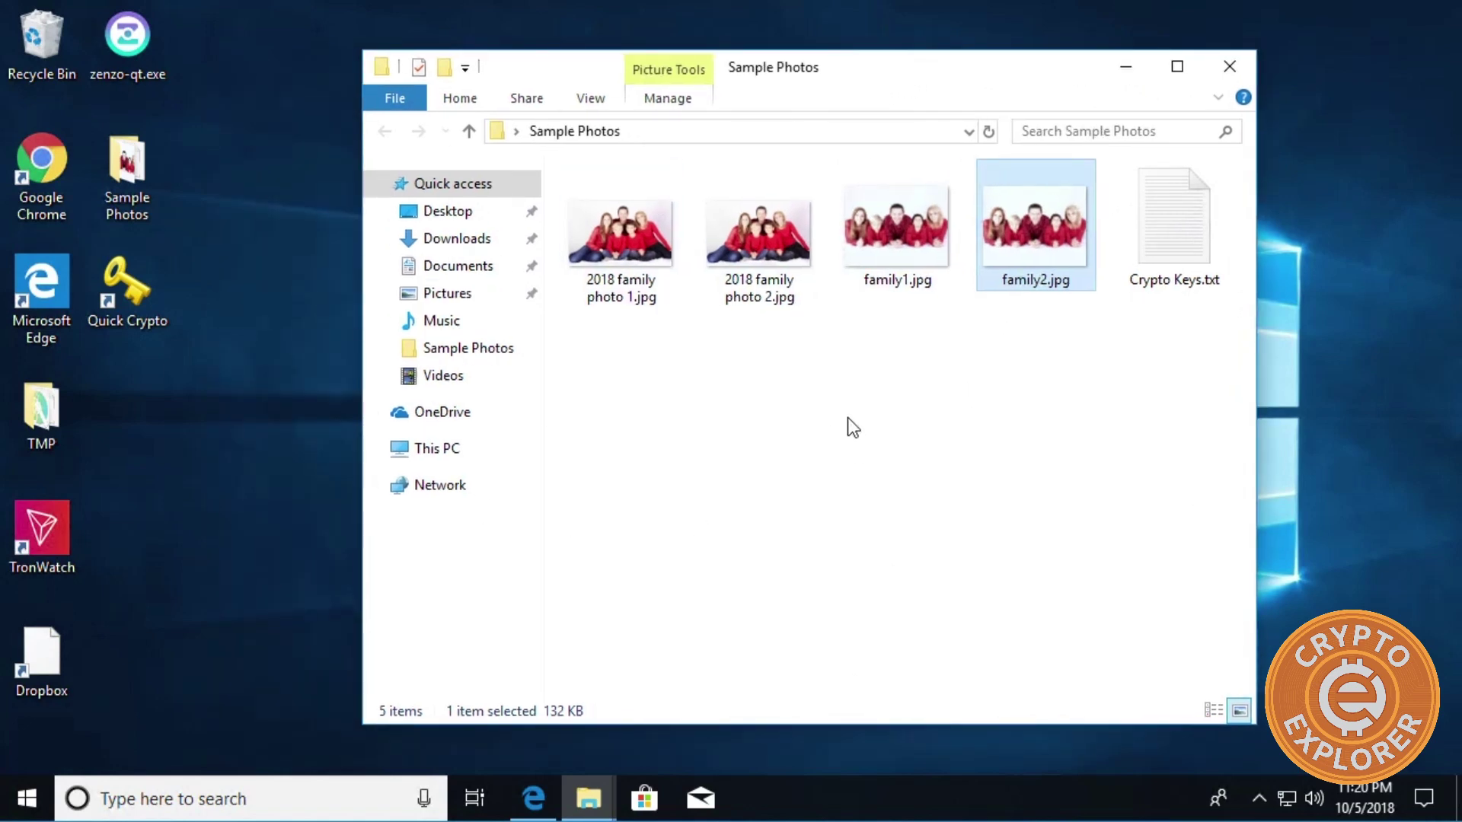
{"action": "left_click", "coordinate": [599, 381]}
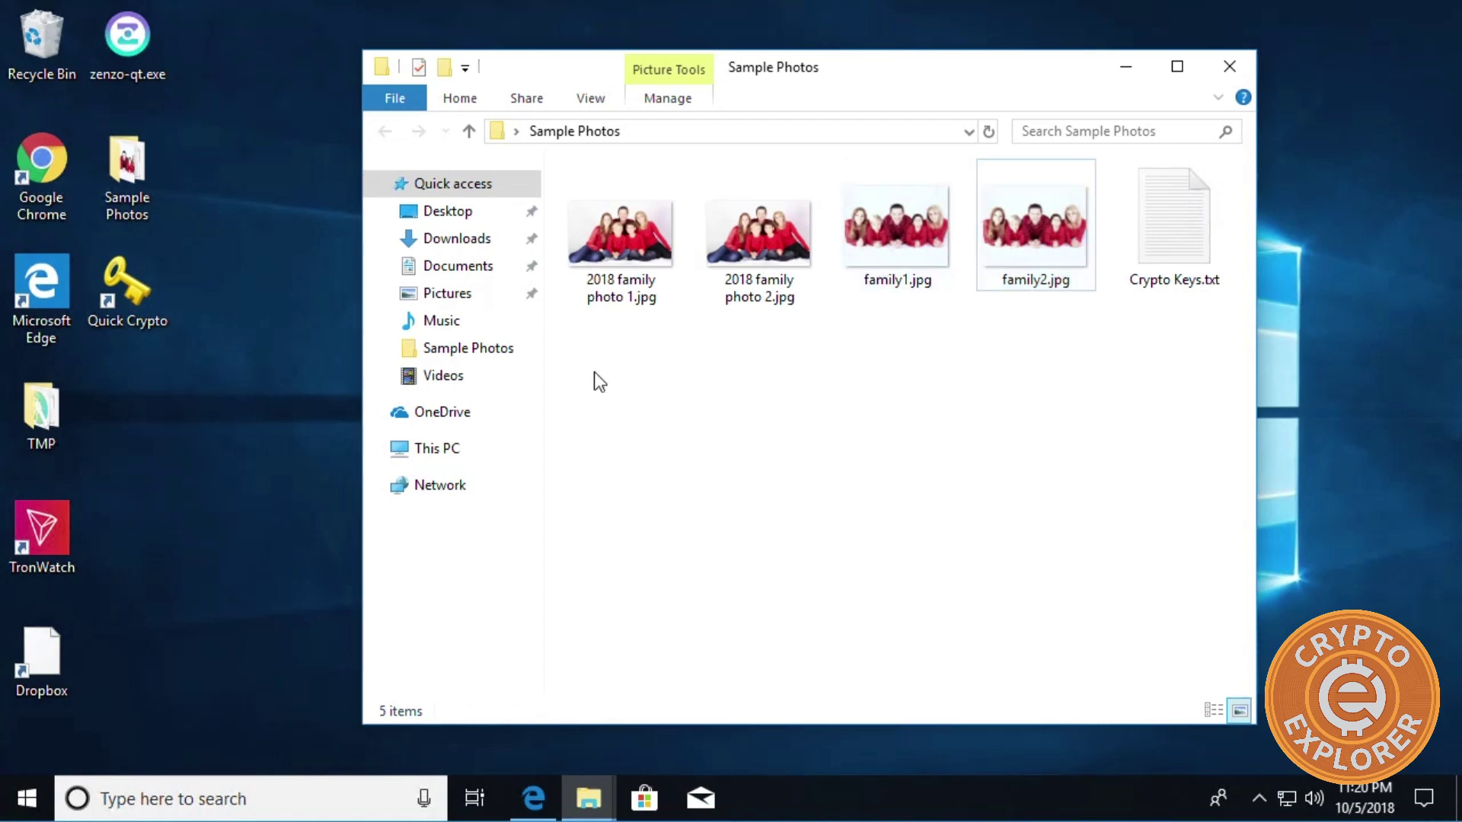
{"action": "left_click", "coordinate": [130, 303]}
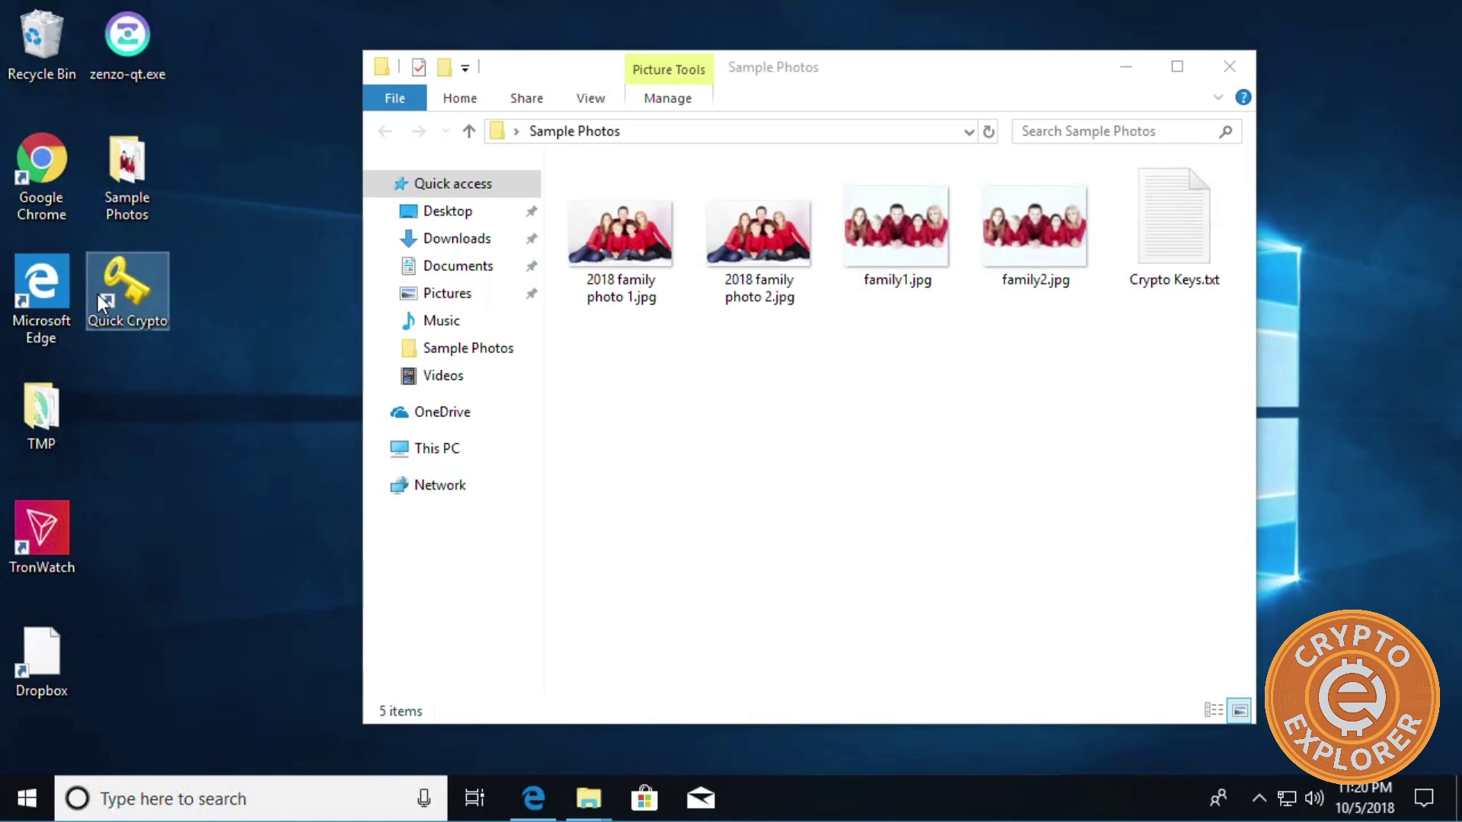
{"action": "left_click", "coordinate": [991, 419]}
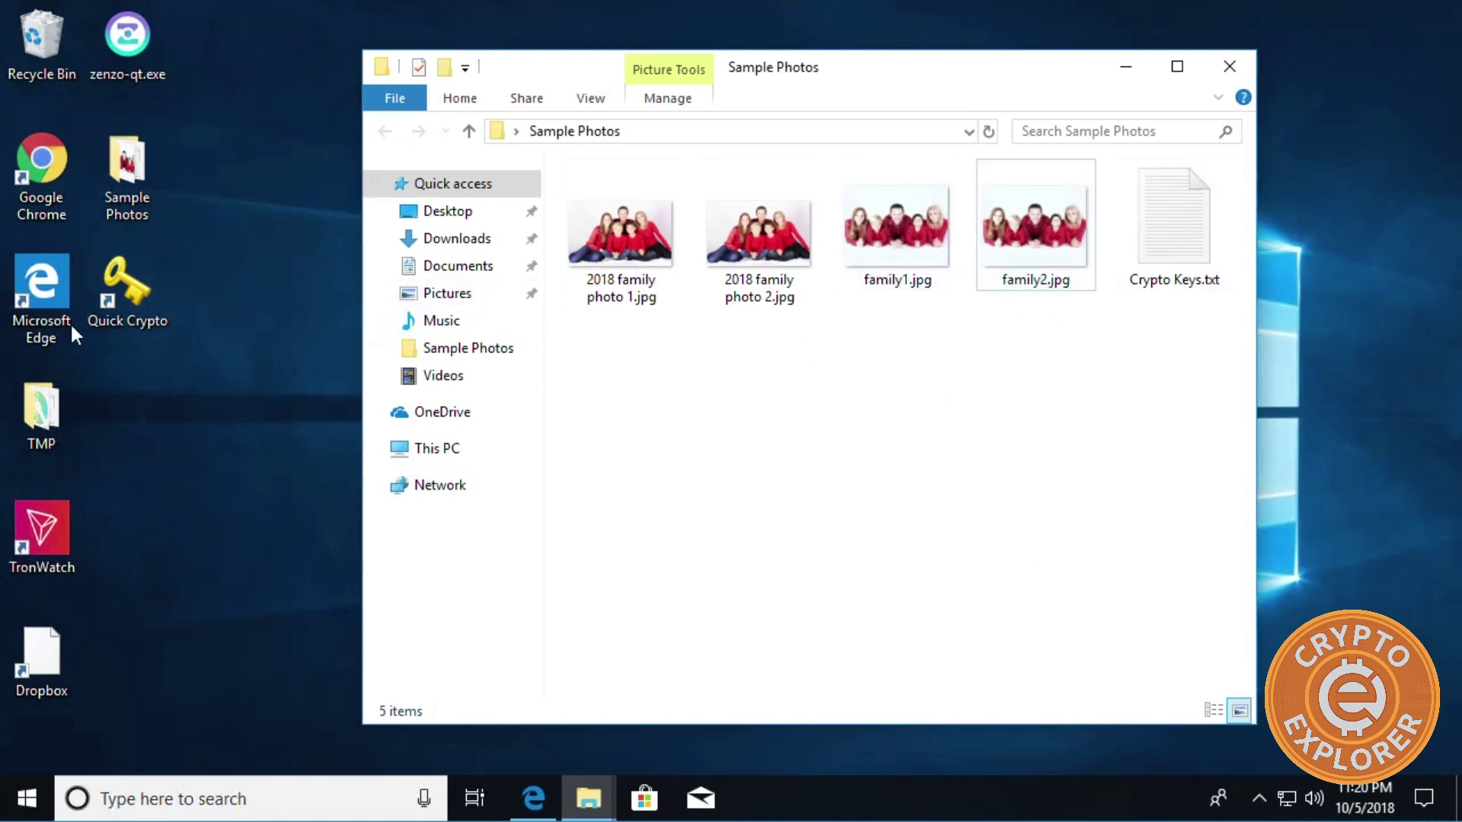
{"action": "left_click", "coordinate": [130, 314]}
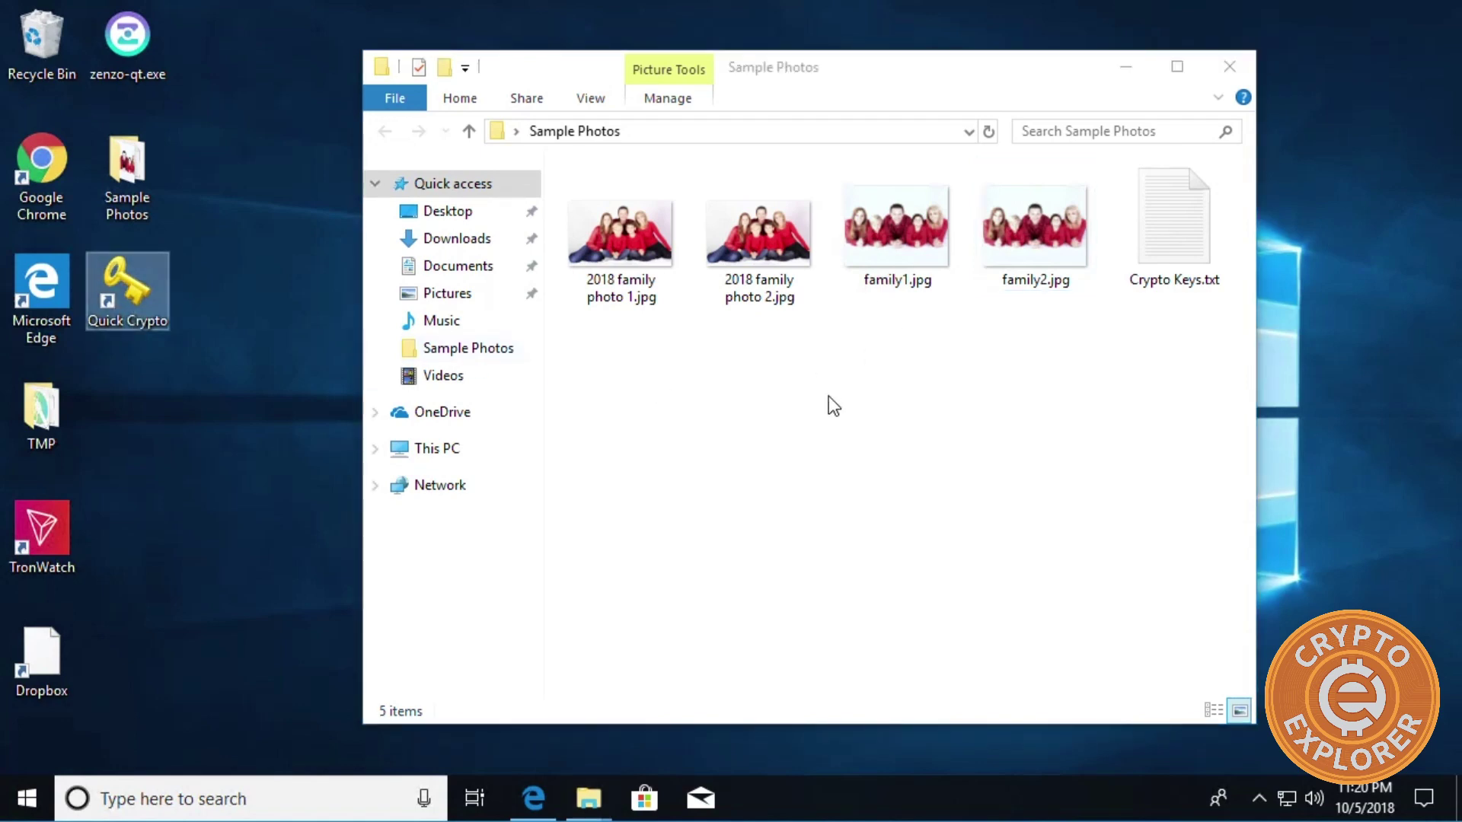
{"action": "left_click", "coordinate": [159, 384]}
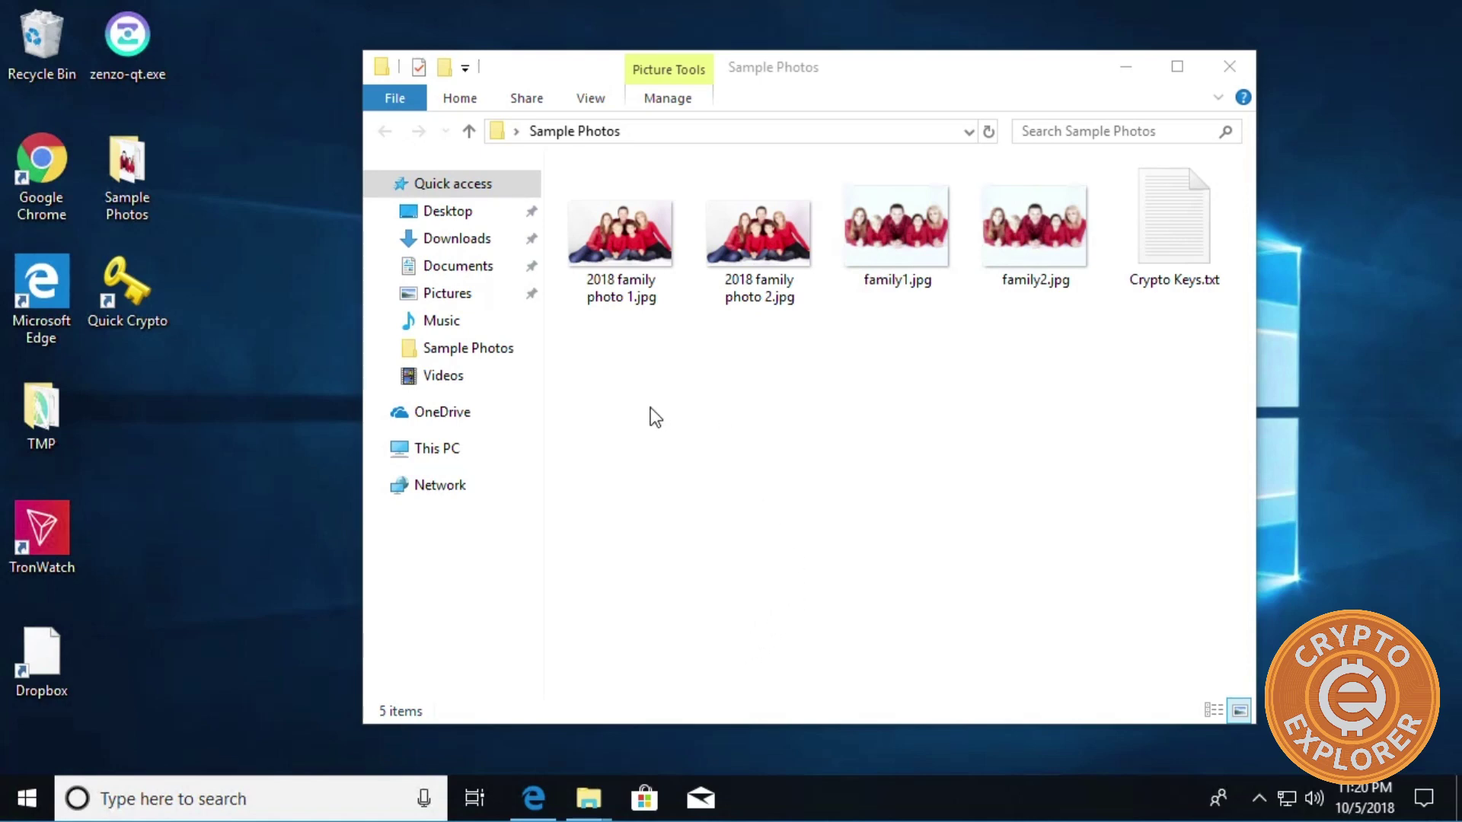
{"action": "left_click", "coordinate": [796, 484]}
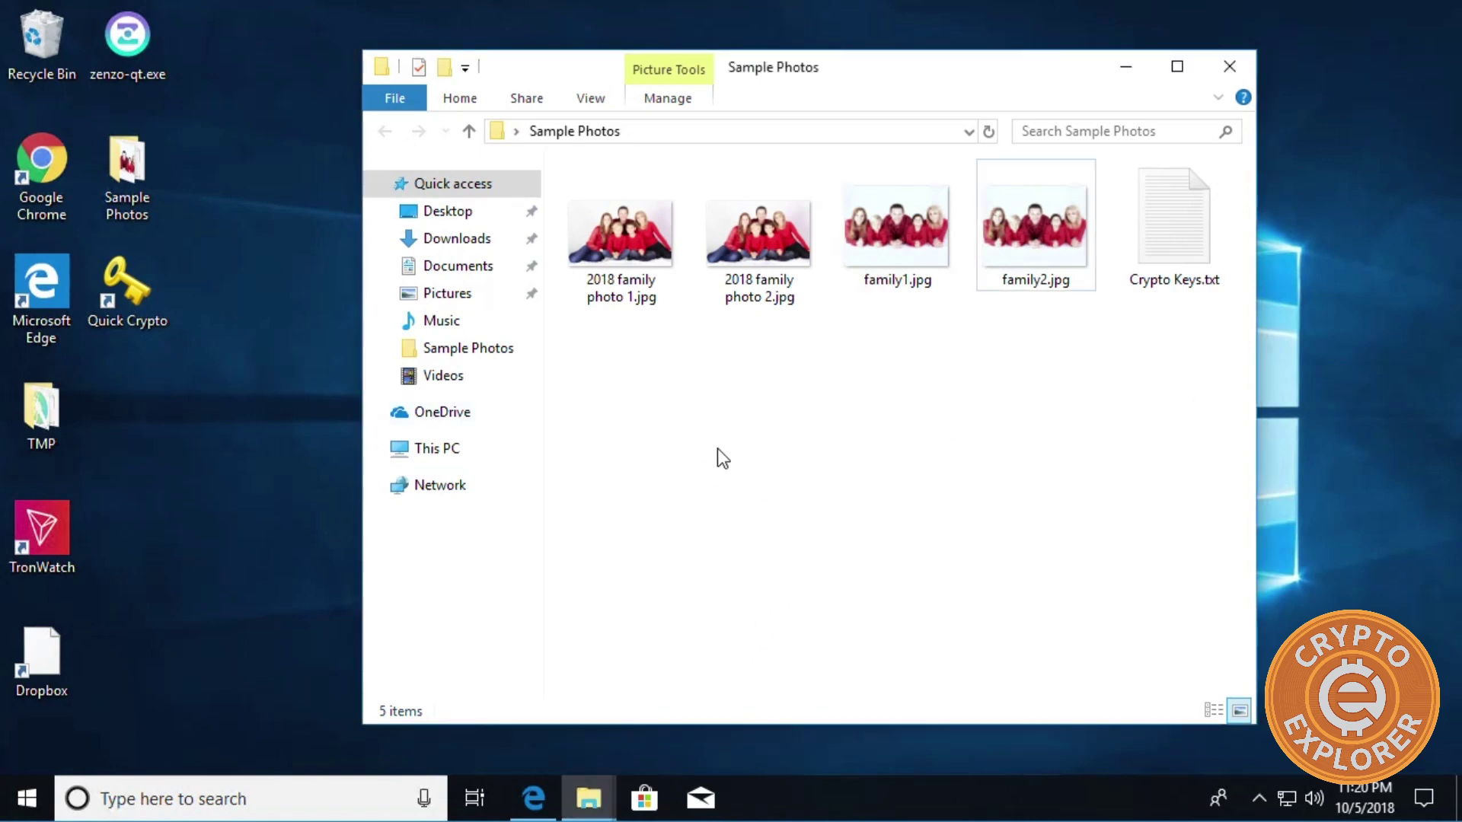
{"action": "double_click", "coordinate": [146, 289]}
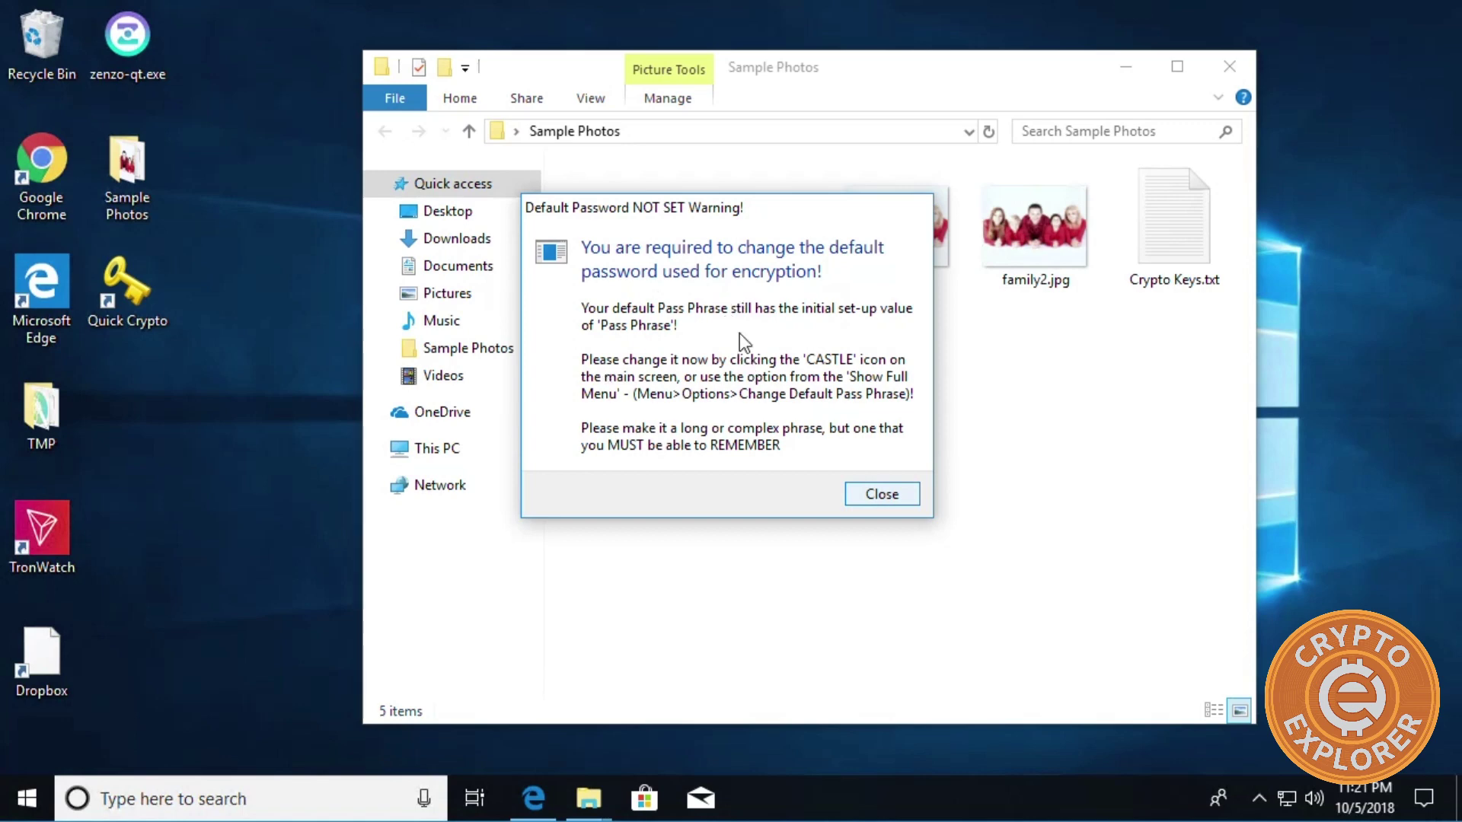
Dismiss the pass phrase warning and load family1.jpg in Stego, finding nothing hidden.
{"action": "left_click", "coordinate": [882, 495]}
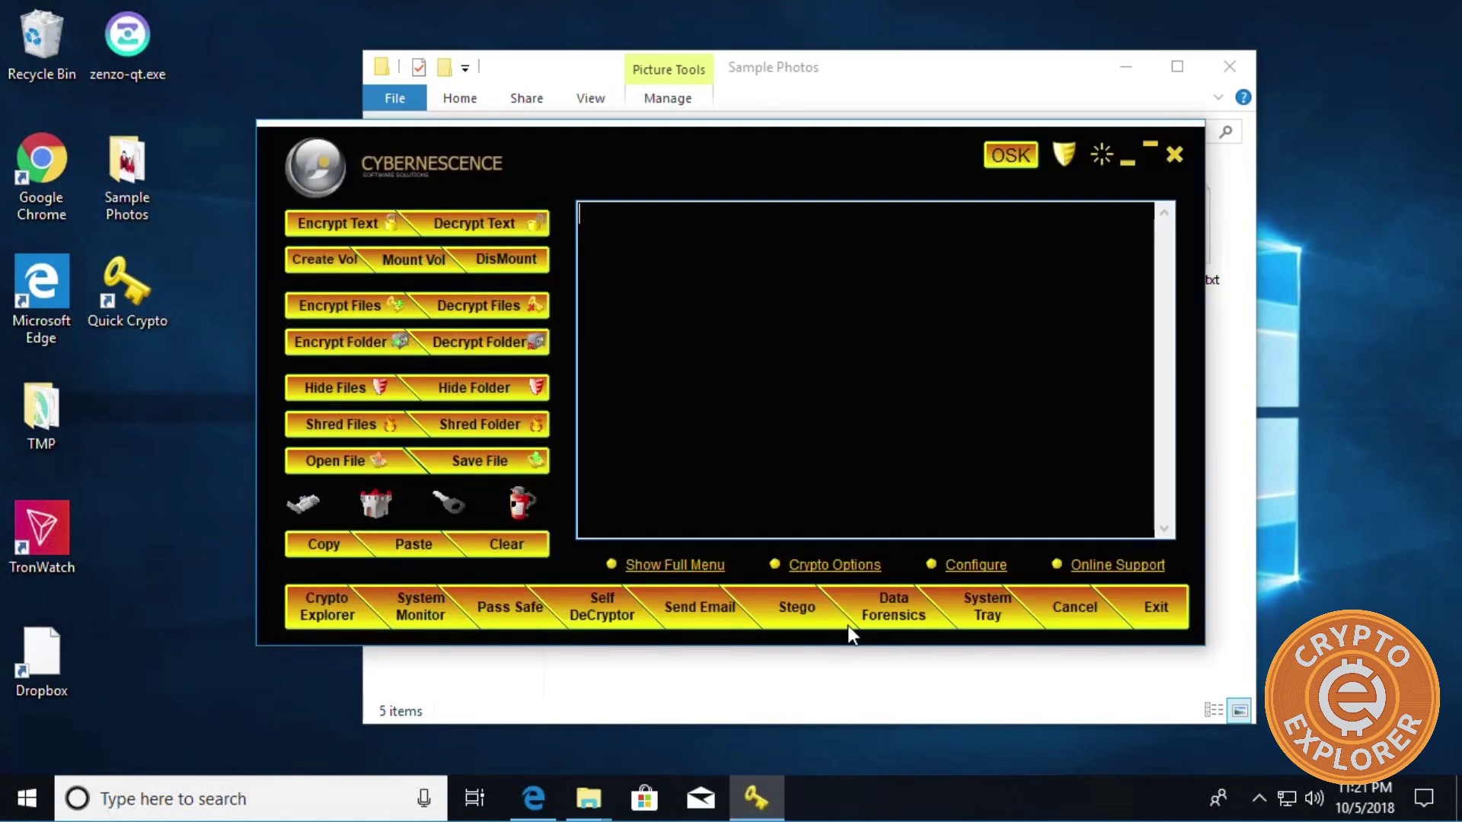
{"action": "left_click", "coordinate": [787, 602]}
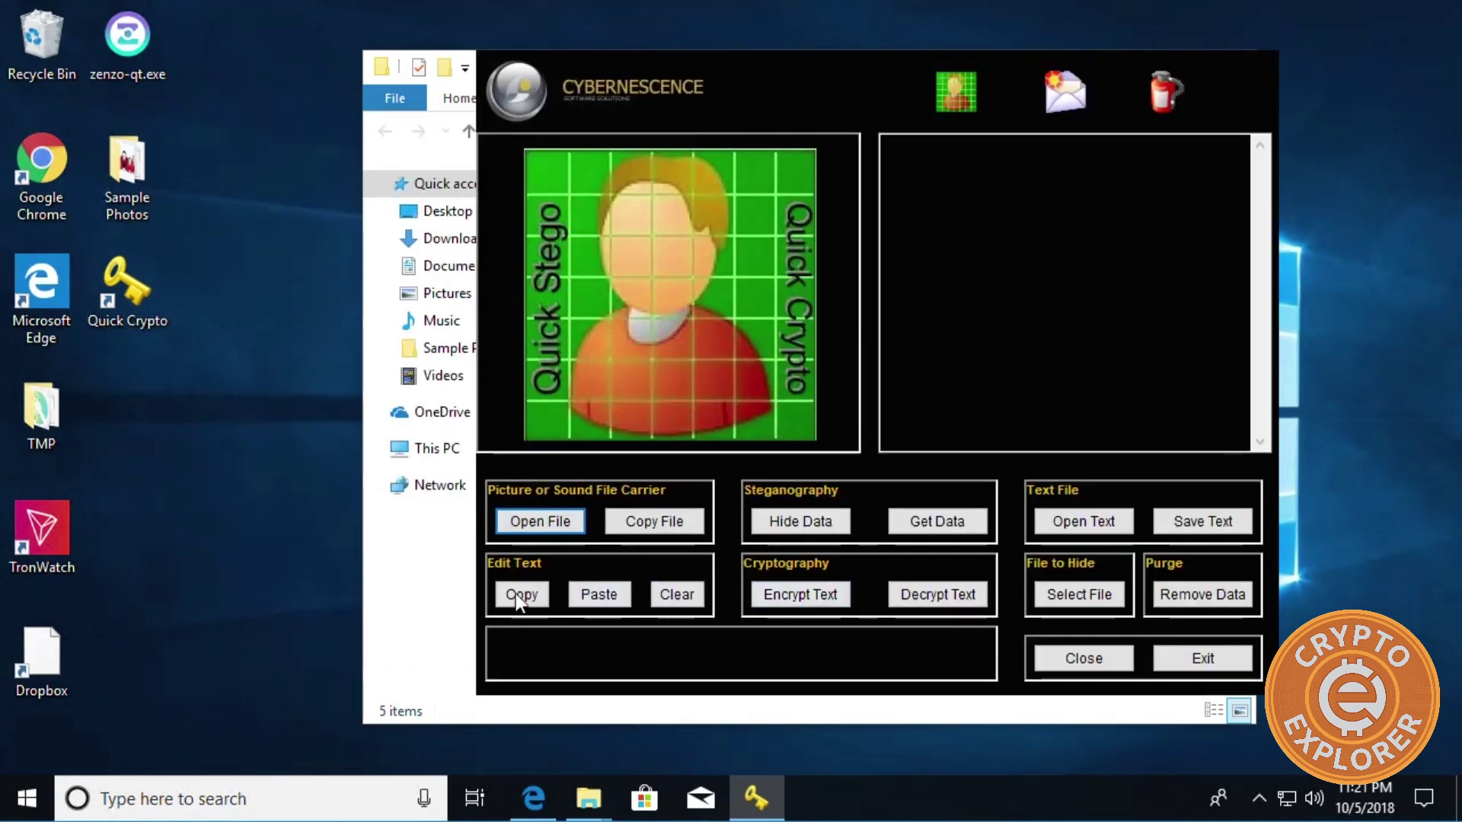
{"action": "left_click", "coordinate": [527, 519]}
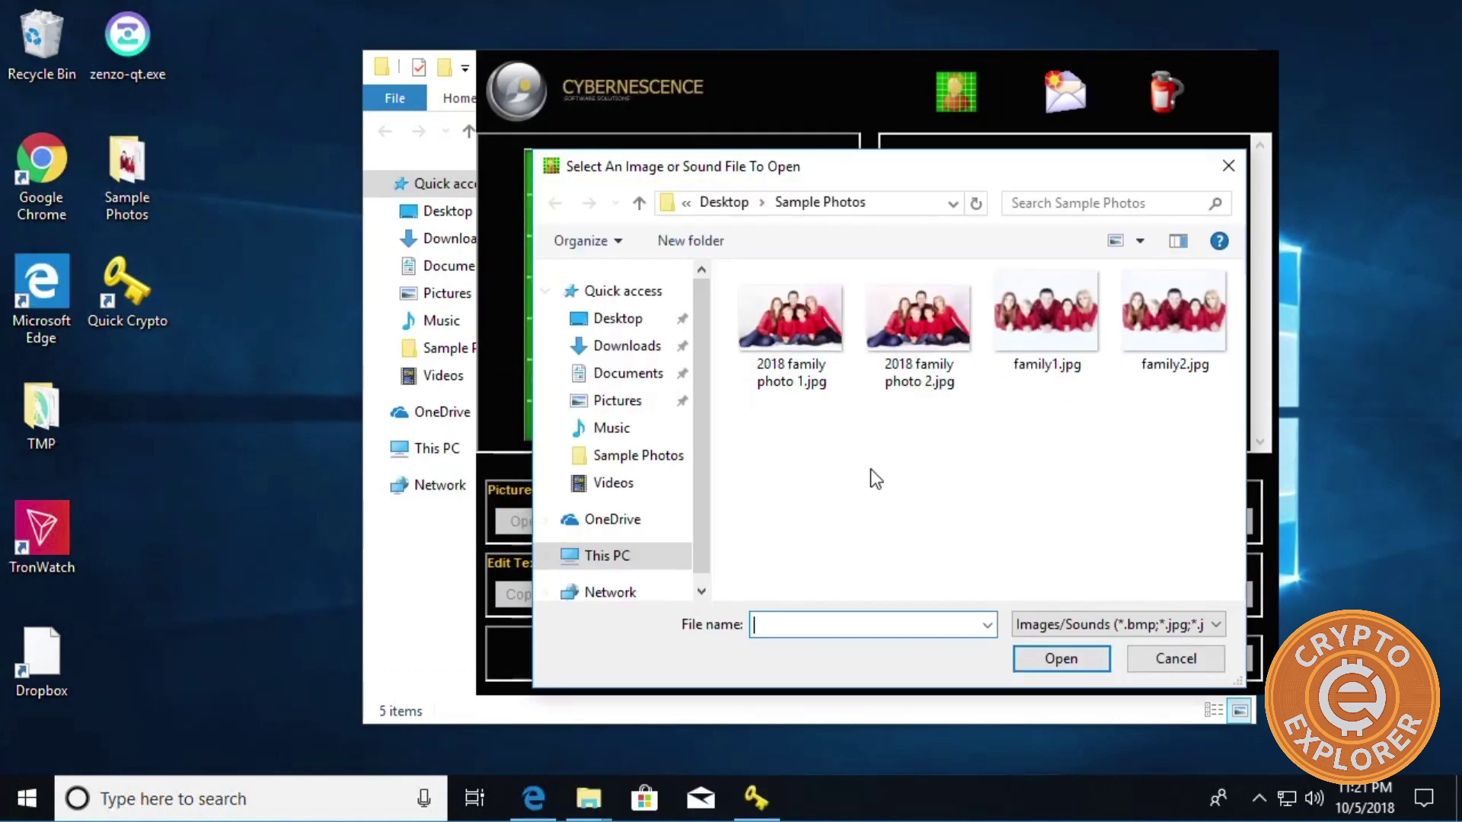
{"action": "left_click", "coordinate": [1062, 323]}
{"action": "left_click", "coordinate": [1044, 654]}
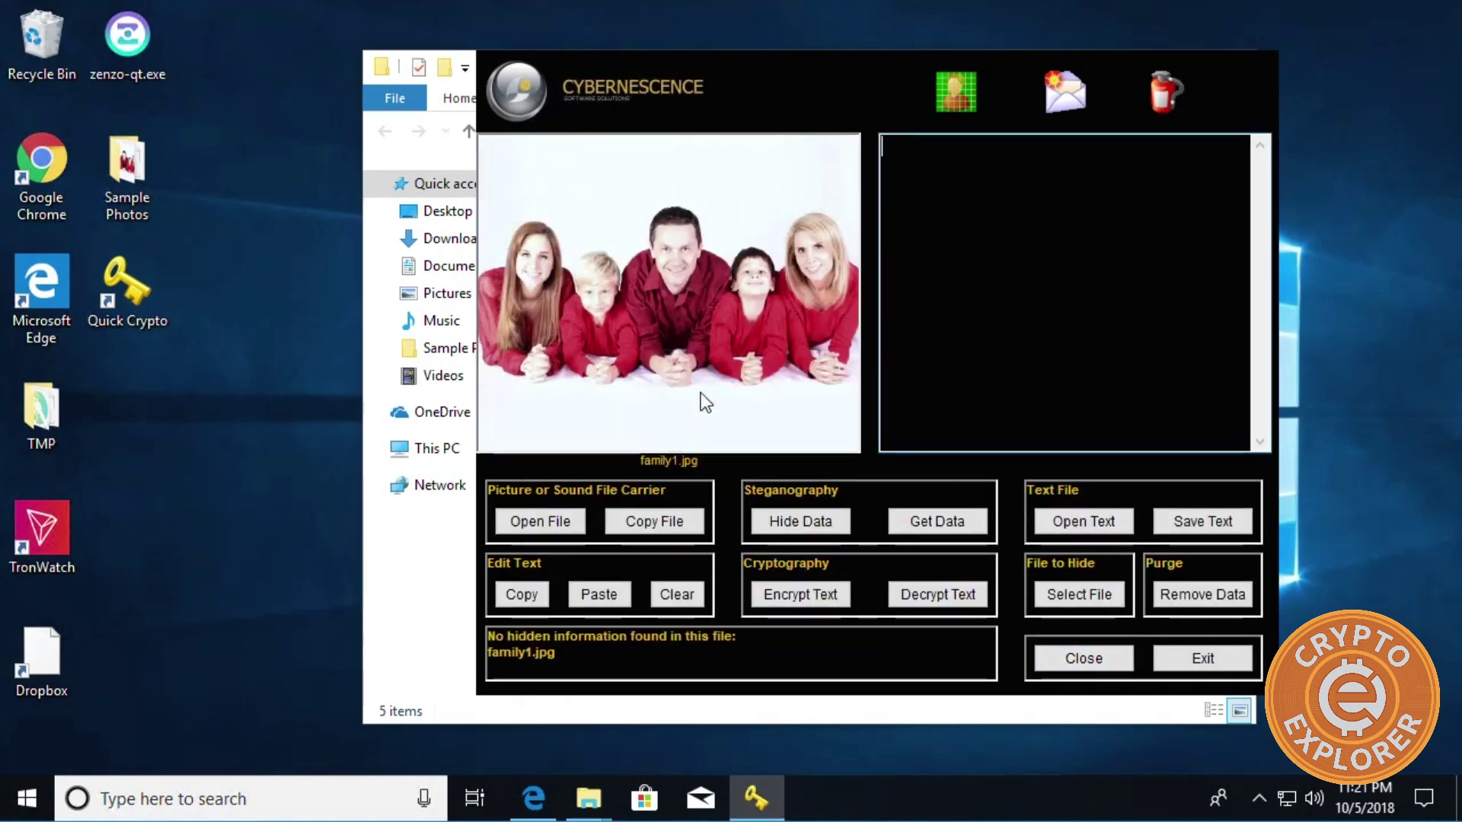
Load family2.jpg to extract its hidden mnemonic and root key.
{"action": "left_click", "coordinate": [518, 519]}
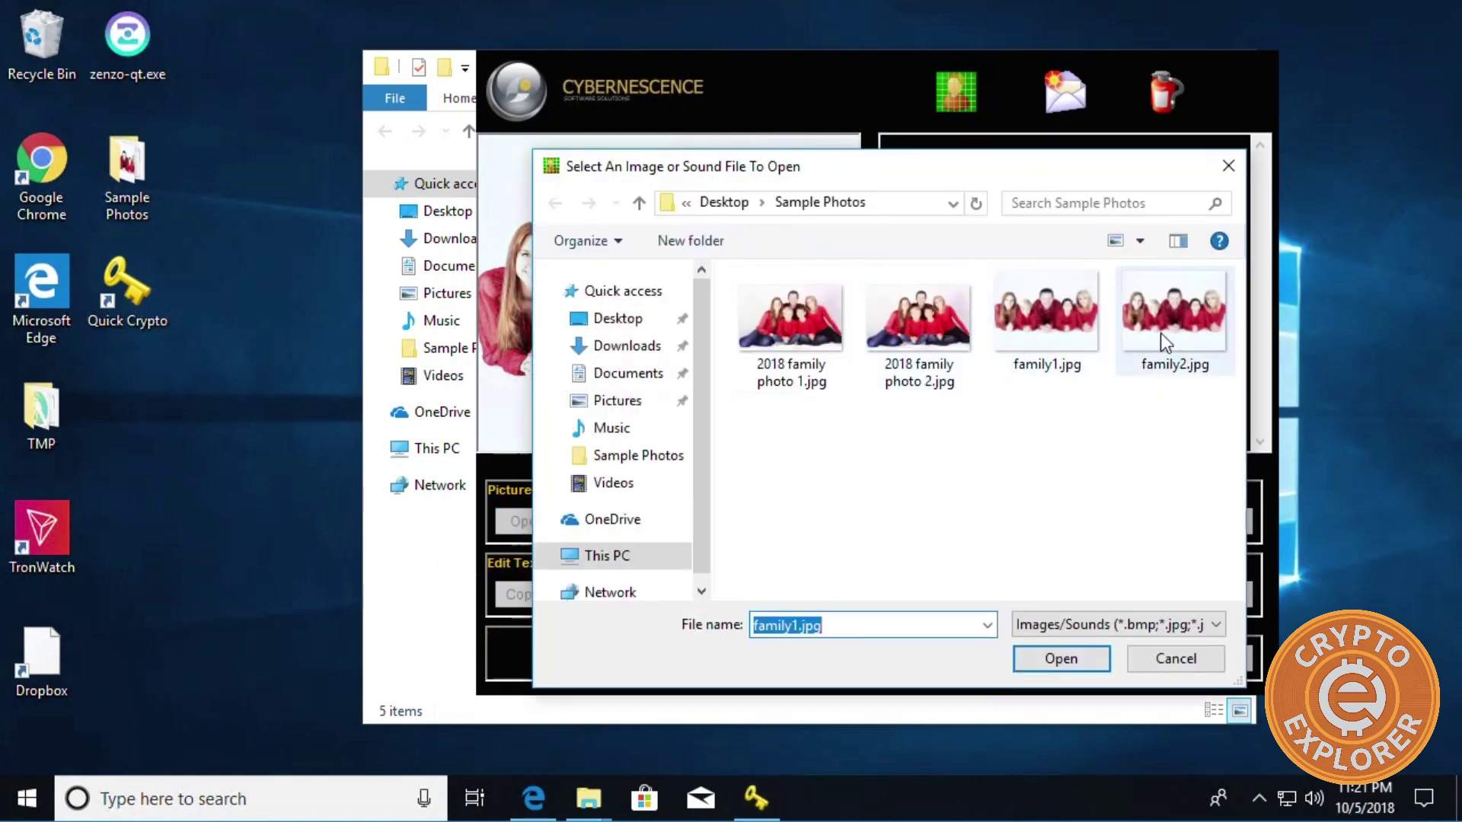
{"action": "left_click", "coordinate": [1160, 332]}
{"action": "left_click", "coordinate": [1059, 658]}
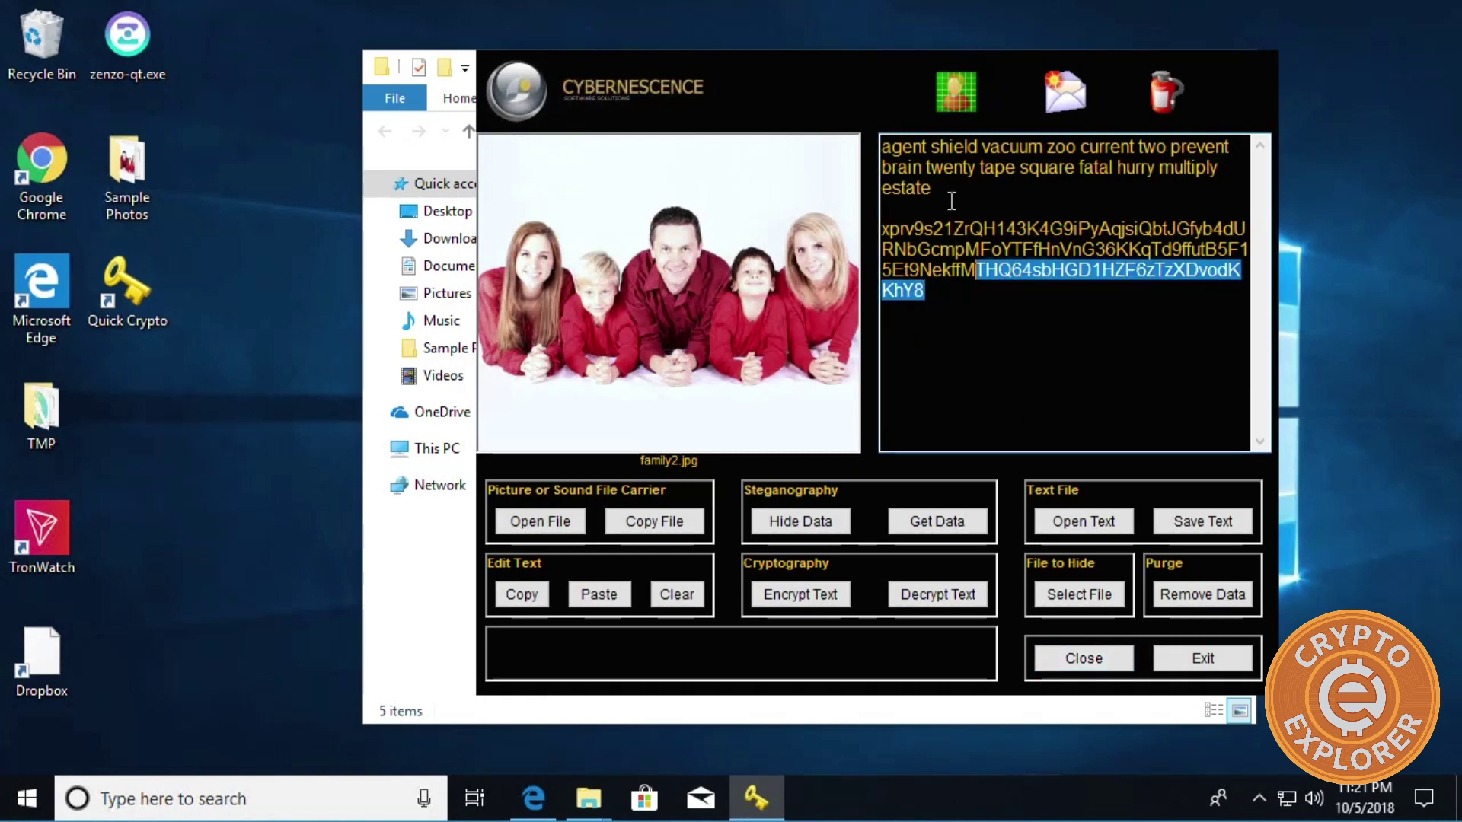
{"action": "left_click_drag", "start_coordinate": [951, 200], "coordinate": [885, 144]}
{"action": "left_click", "coordinate": [1030, 366]}
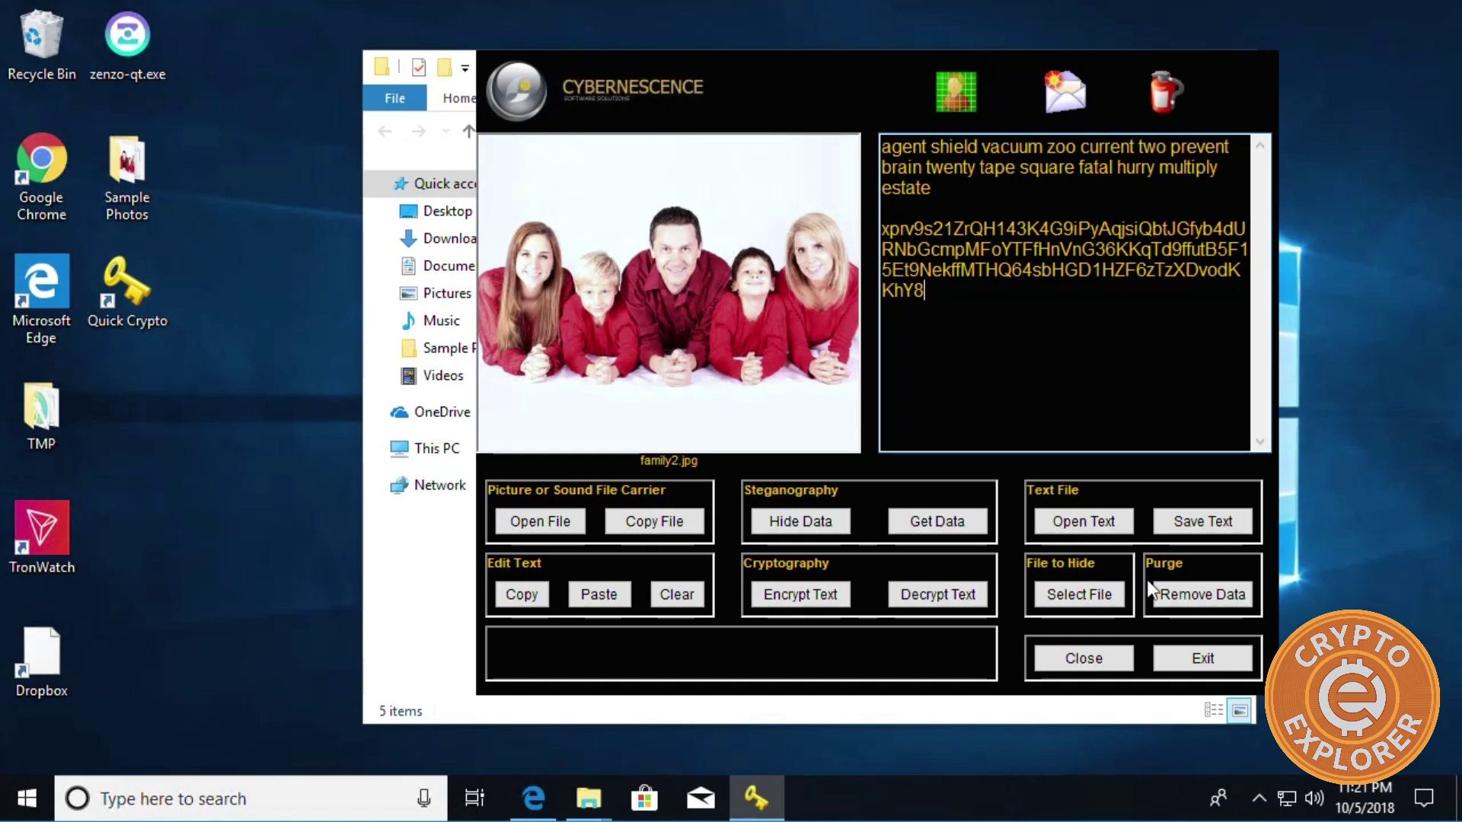
{"action": "left_click", "coordinate": [1096, 576]}
{"action": "left_click_drag", "start_coordinate": [653, 63], "coordinate": [668, 189]}
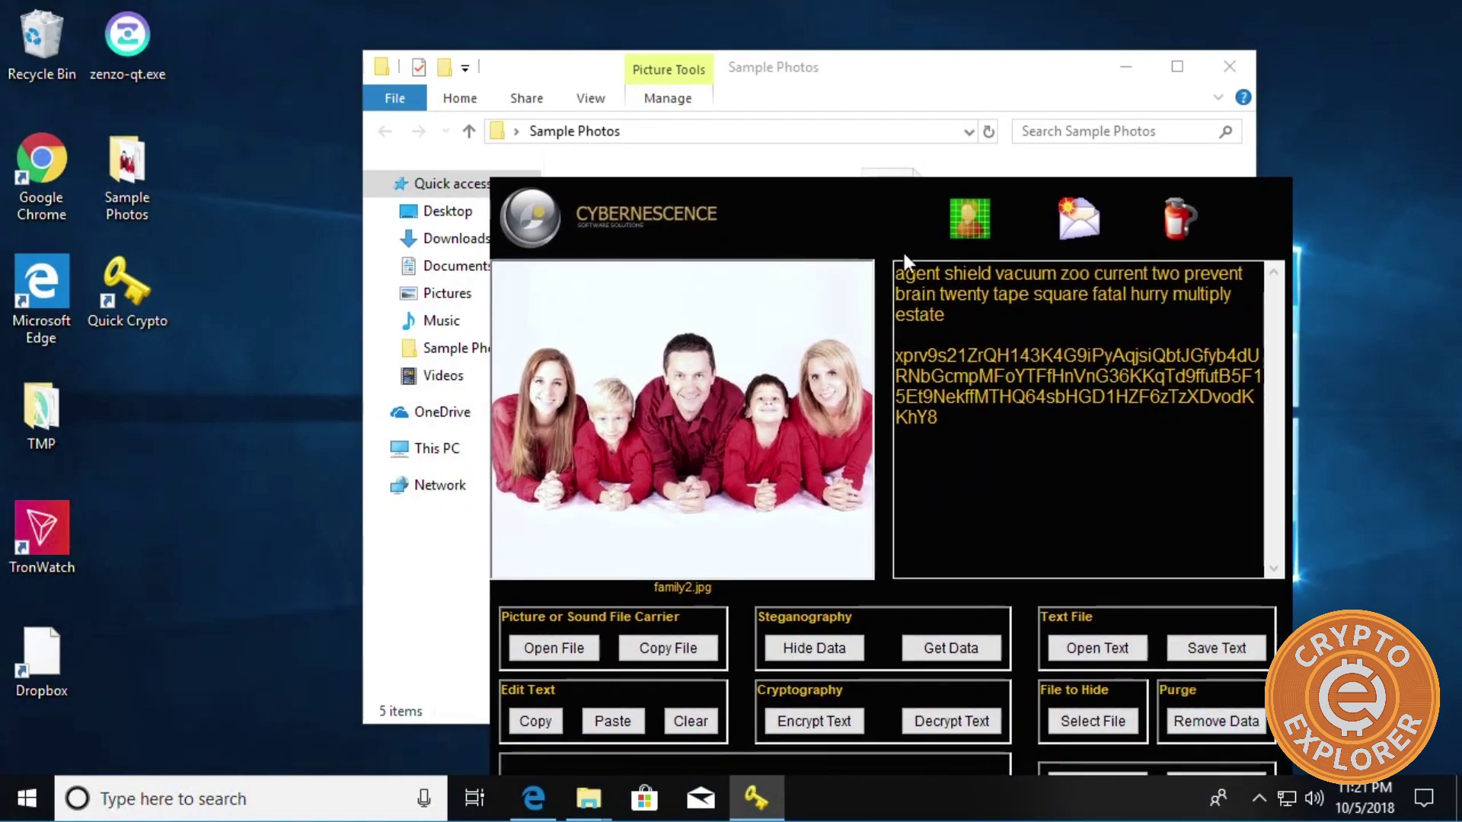
{"action": "left_click_drag", "start_coordinate": [811, 193], "coordinate": [635, 170]}
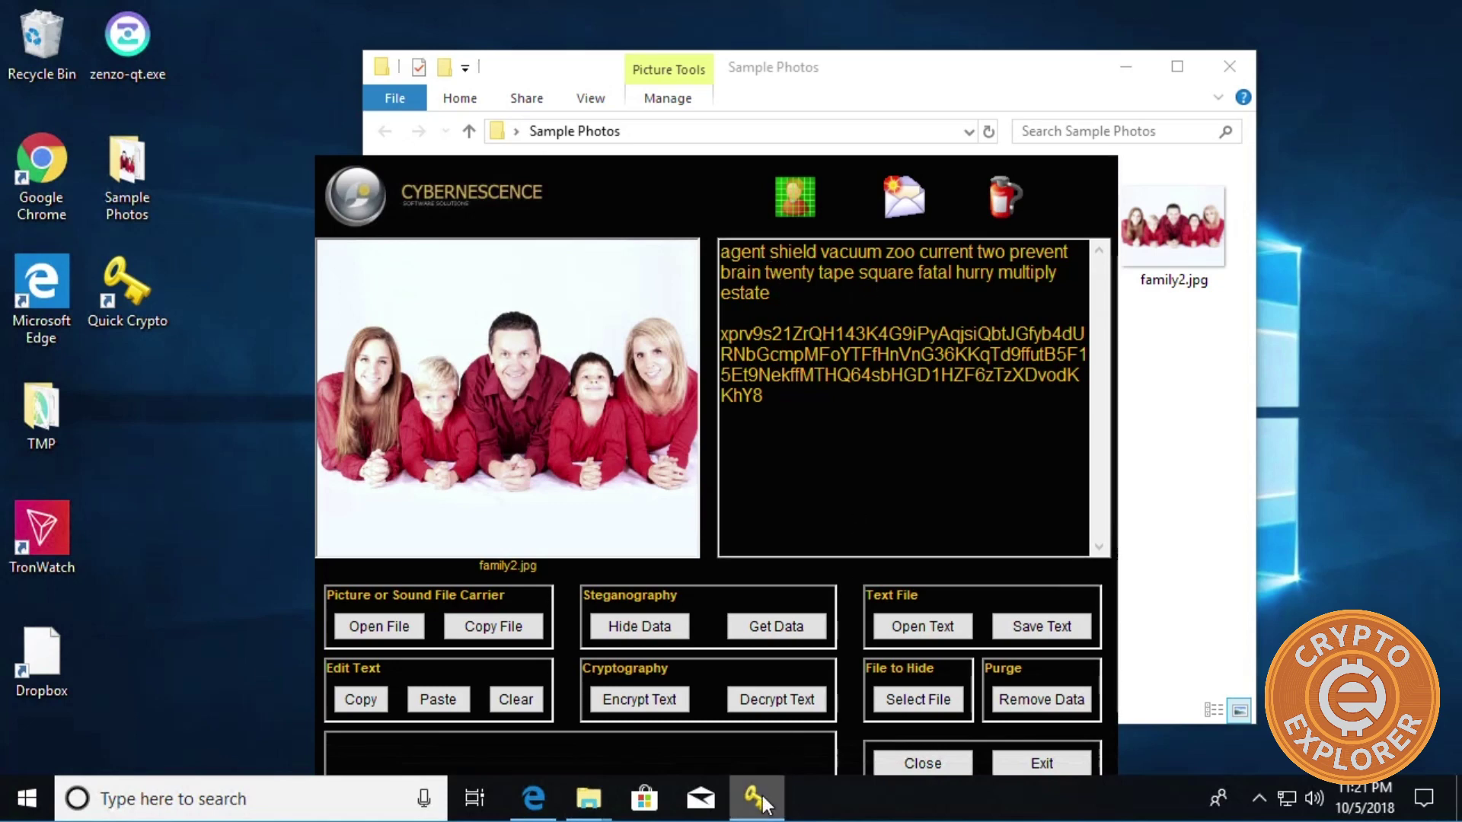
{"action": "mouse_move", "coordinate": [755, 798]}
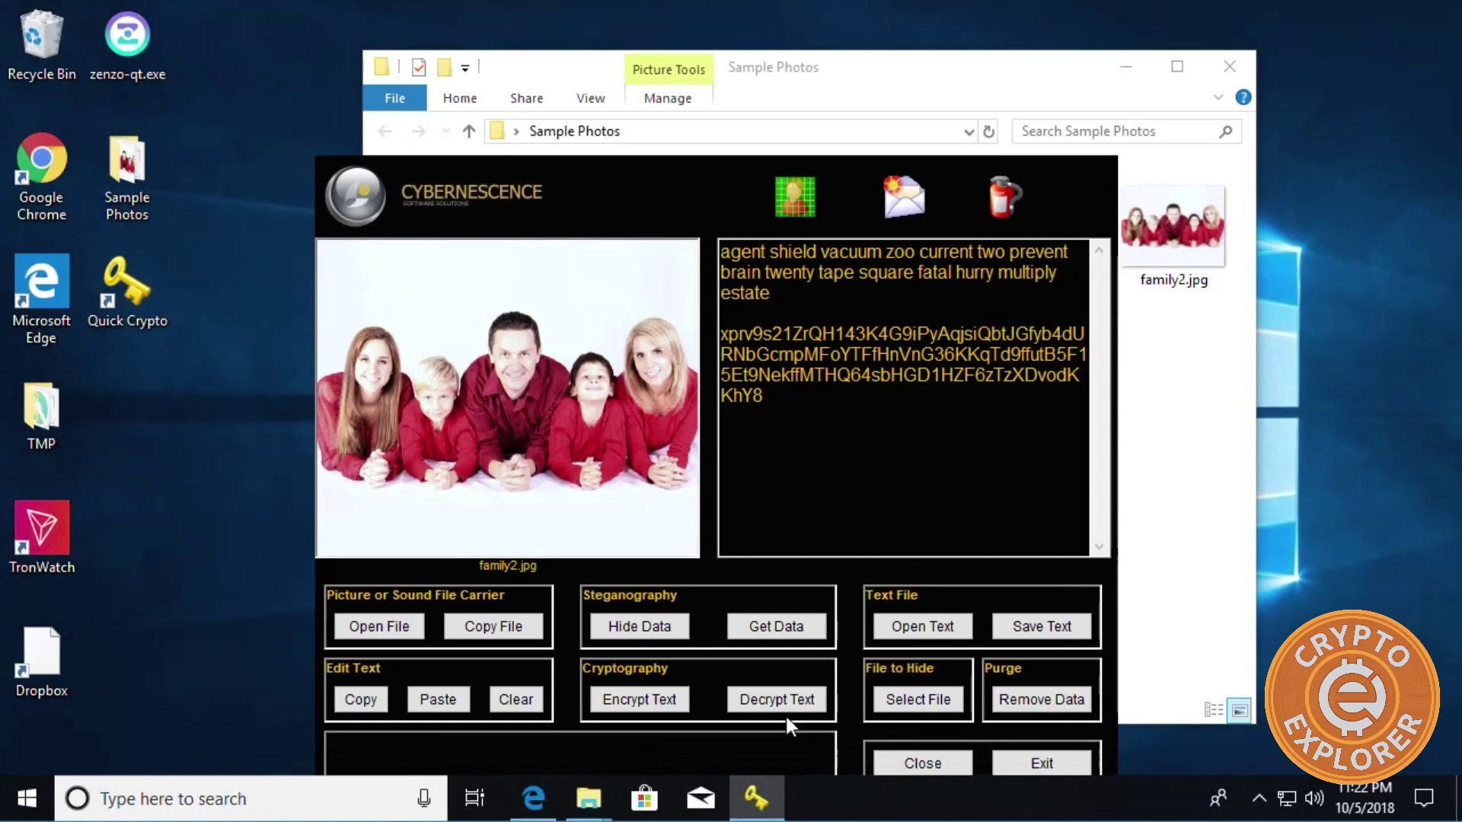
Exit Quick Crypto and open family1.jpg and family2.jpg side by side in Photos.
{"action": "left_click", "coordinate": [1029, 763]}
{"action": "left_click", "coordinate": [1043, 193]}
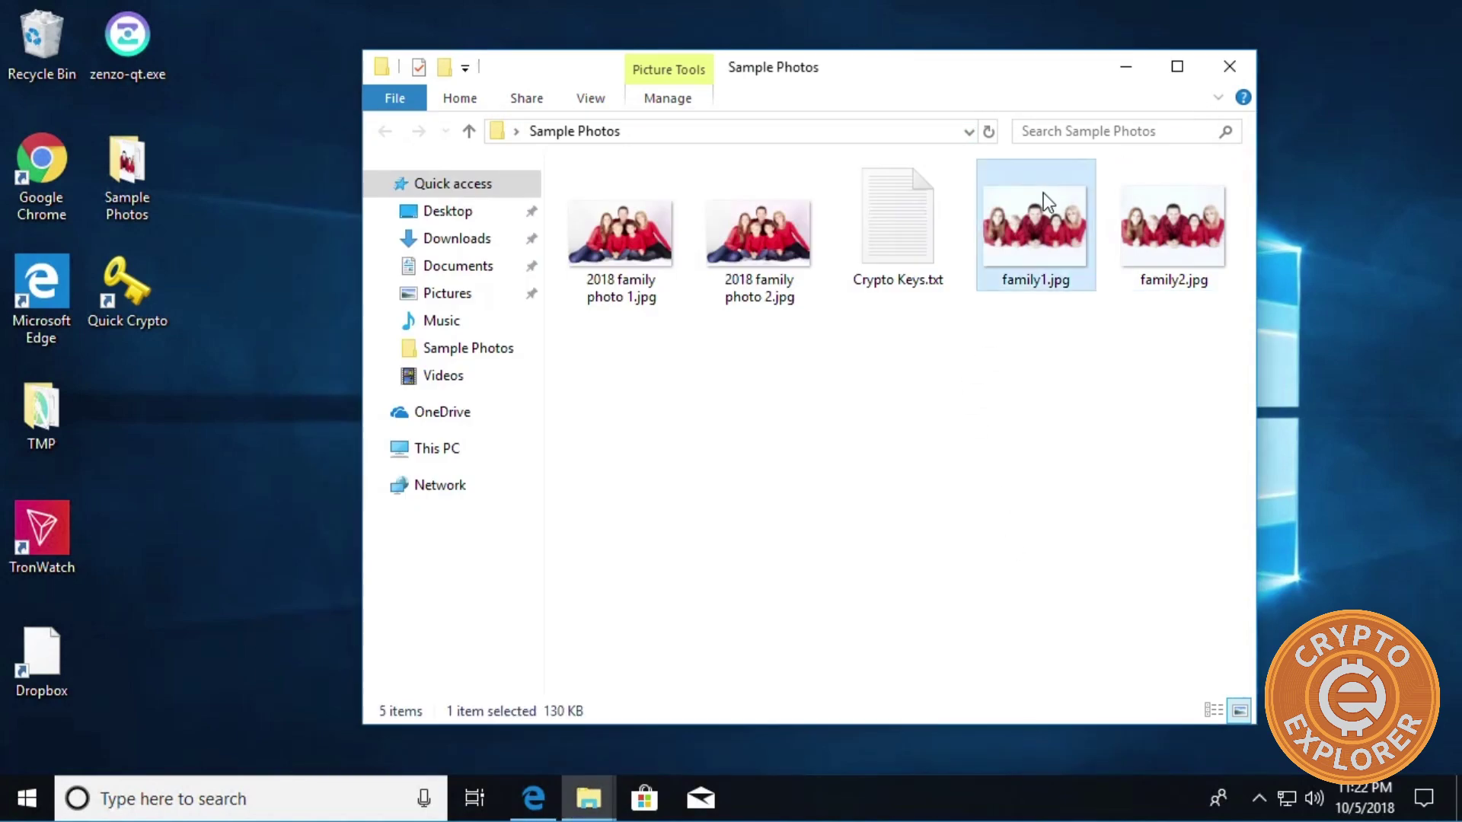
{"action": "left_click", "coordinate": [1142, 223]}
{"action": "left_click", "coordinate": [1041, 240]}
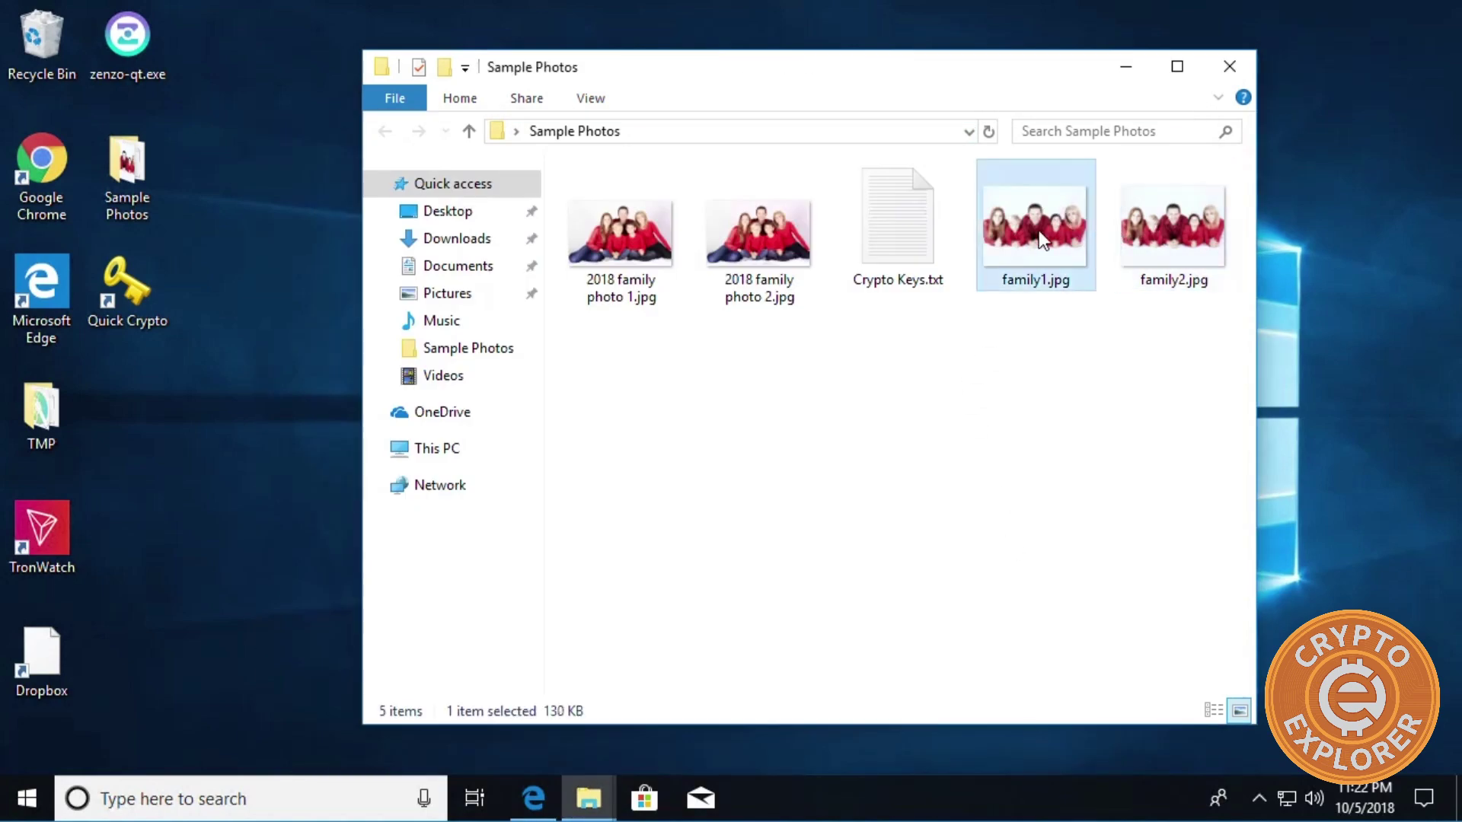
{"action": "double_click", "coordinate": [1042, 240]}
{"action": "double_click", "coordinate": [1138, 227]}
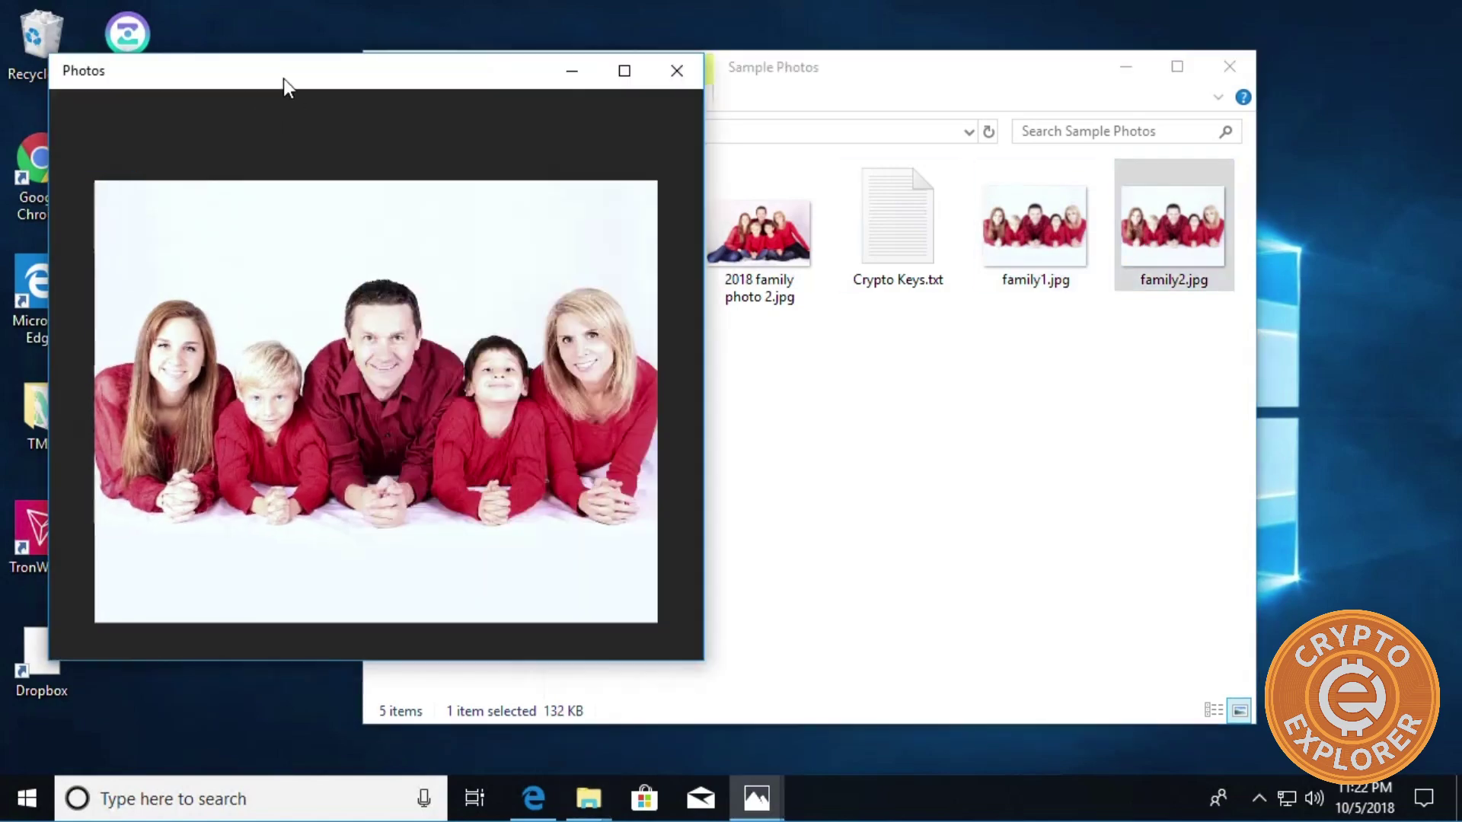
{"action": "left_click_drag", "start_coordinate": [304, 66], "coordinate": [1043, 52]}
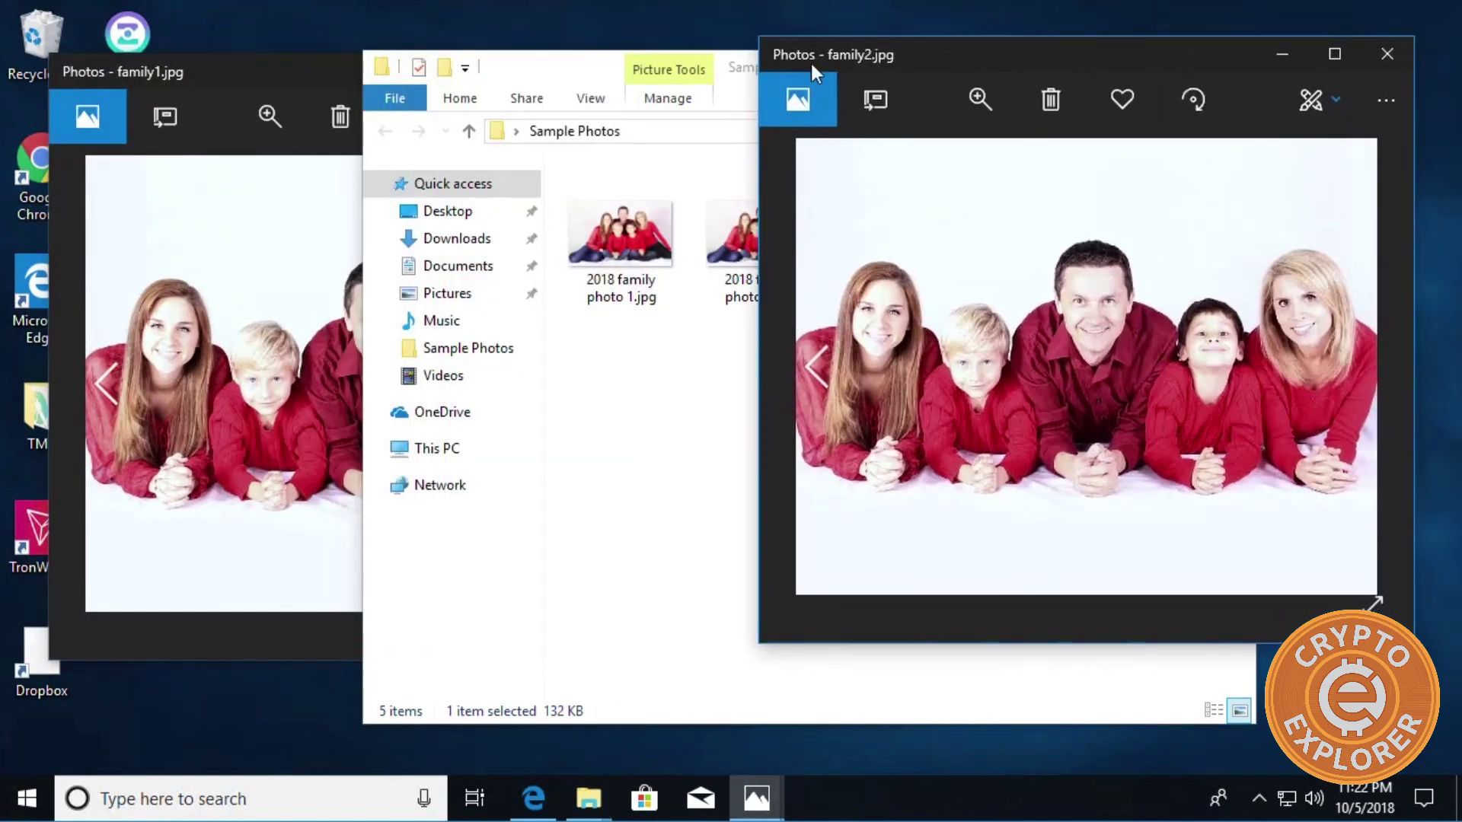
{"action": "left_click", "coordinate": [239, 73]}
Compare file sizes in Sample Photos: family1.jpg 130 KB versus family2.jpg 132 KB.
{"action": "left_click", "coordinate": [811, 668]}
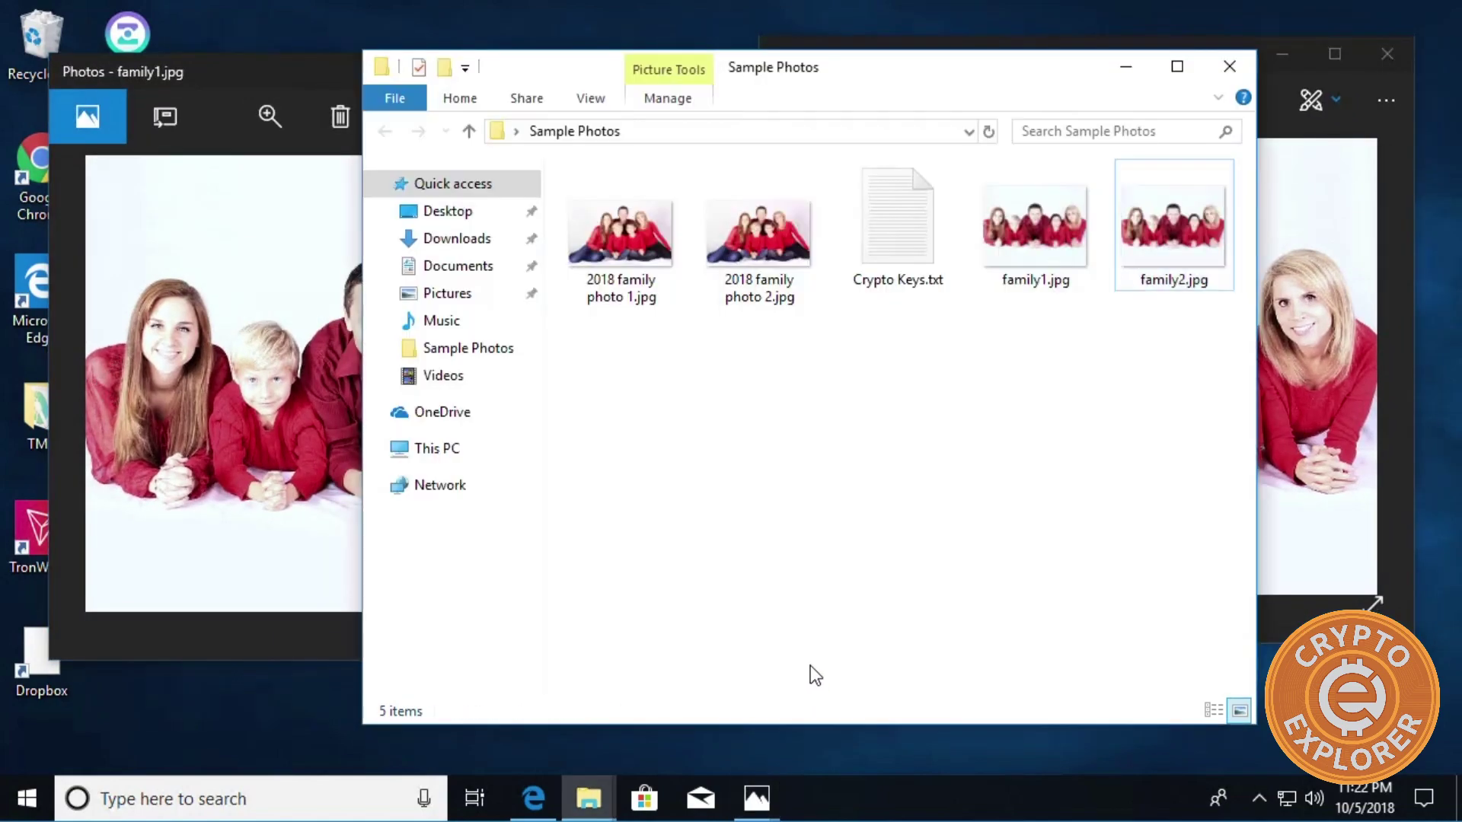
{"action": "left_click", "coordinate": [1073, 226]}
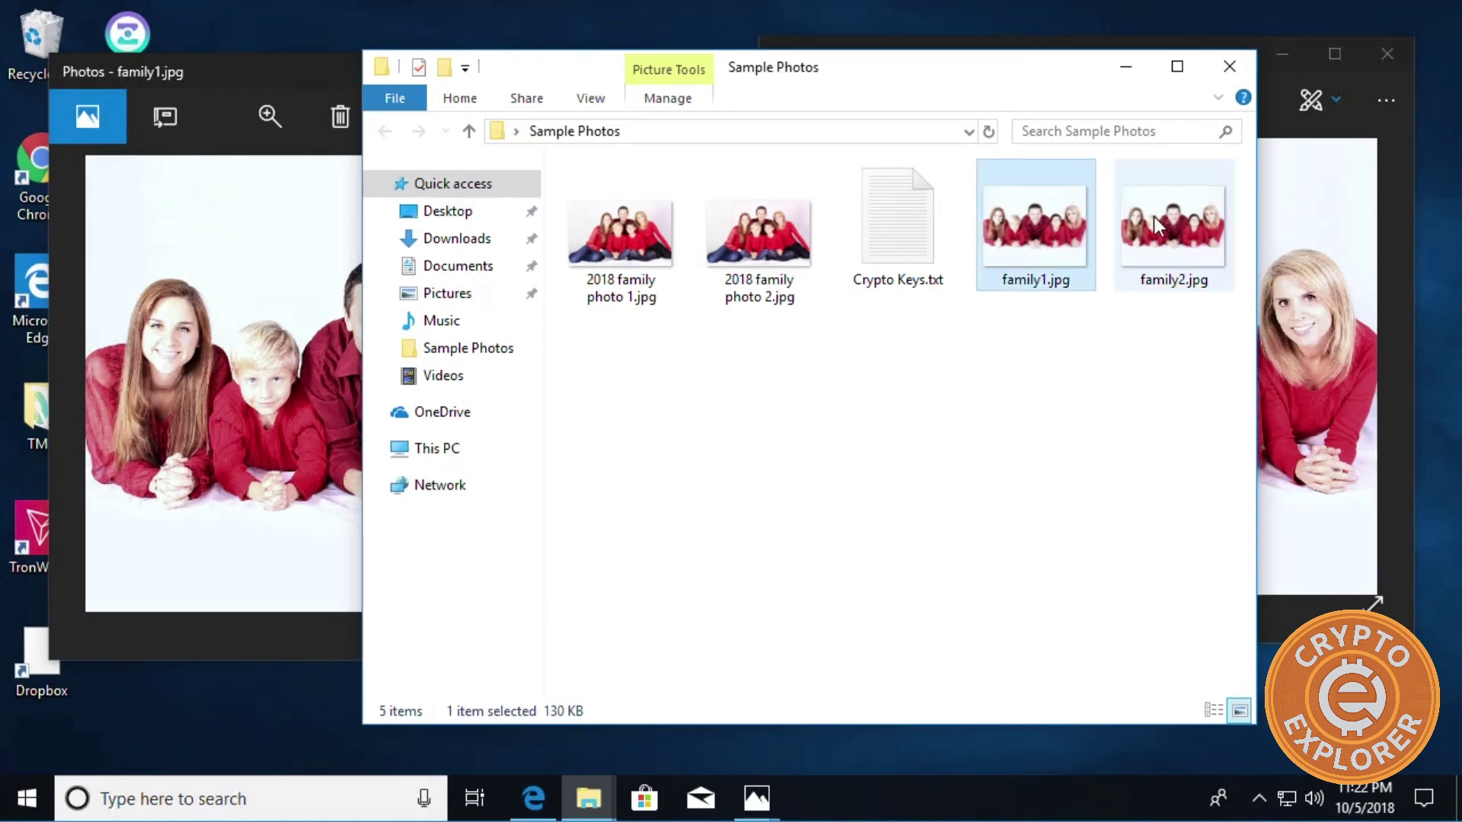
{"action": "left_click", "coordinate": [1153, 217]}
{"action": "left_click", "coordinate": [1066, 235]}
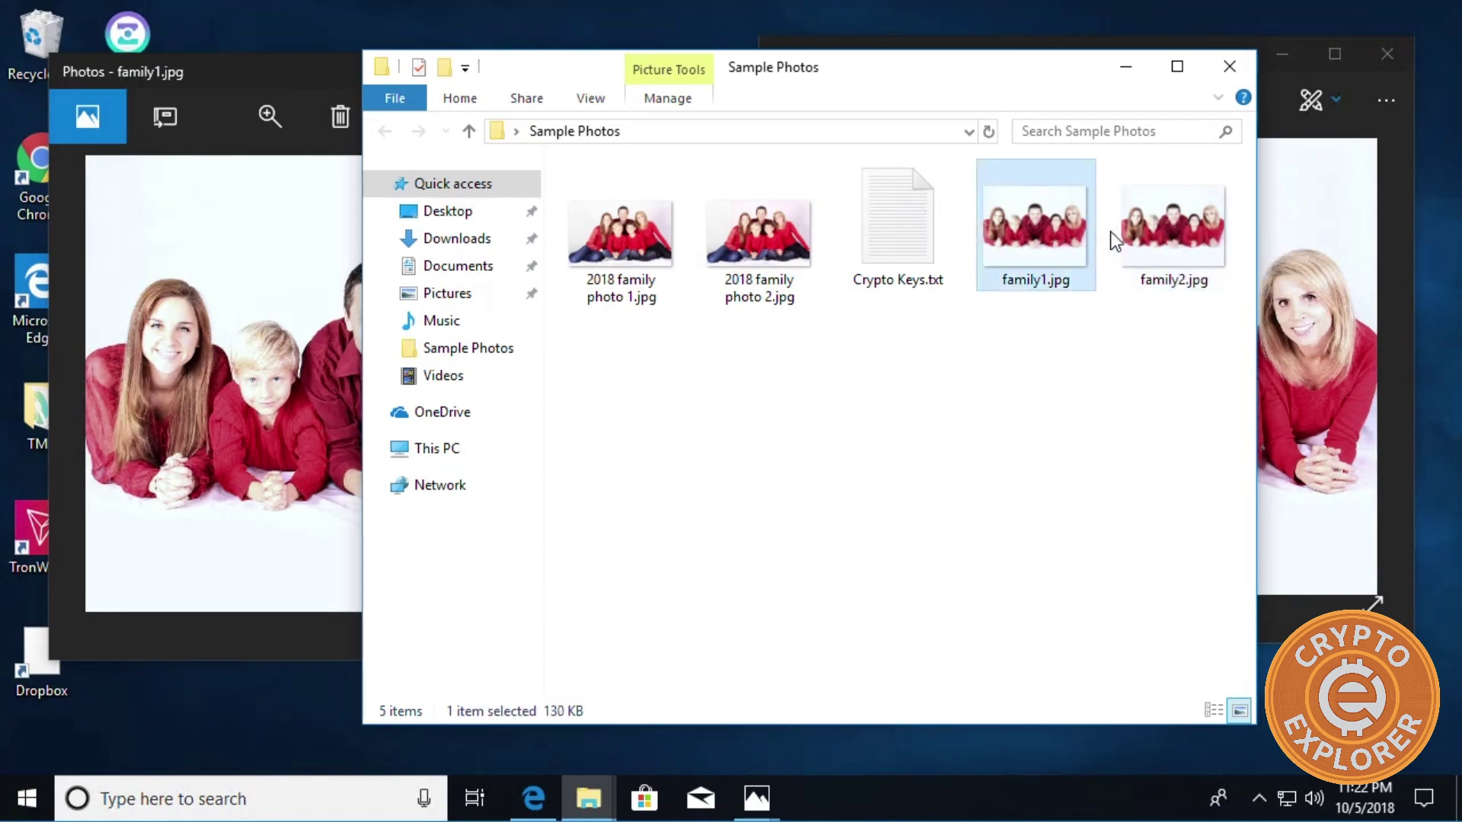
{"action": "left_click", "coordinate": [1145, 235]}
{"action": "left_click", "coordinate": [1080, 236]}
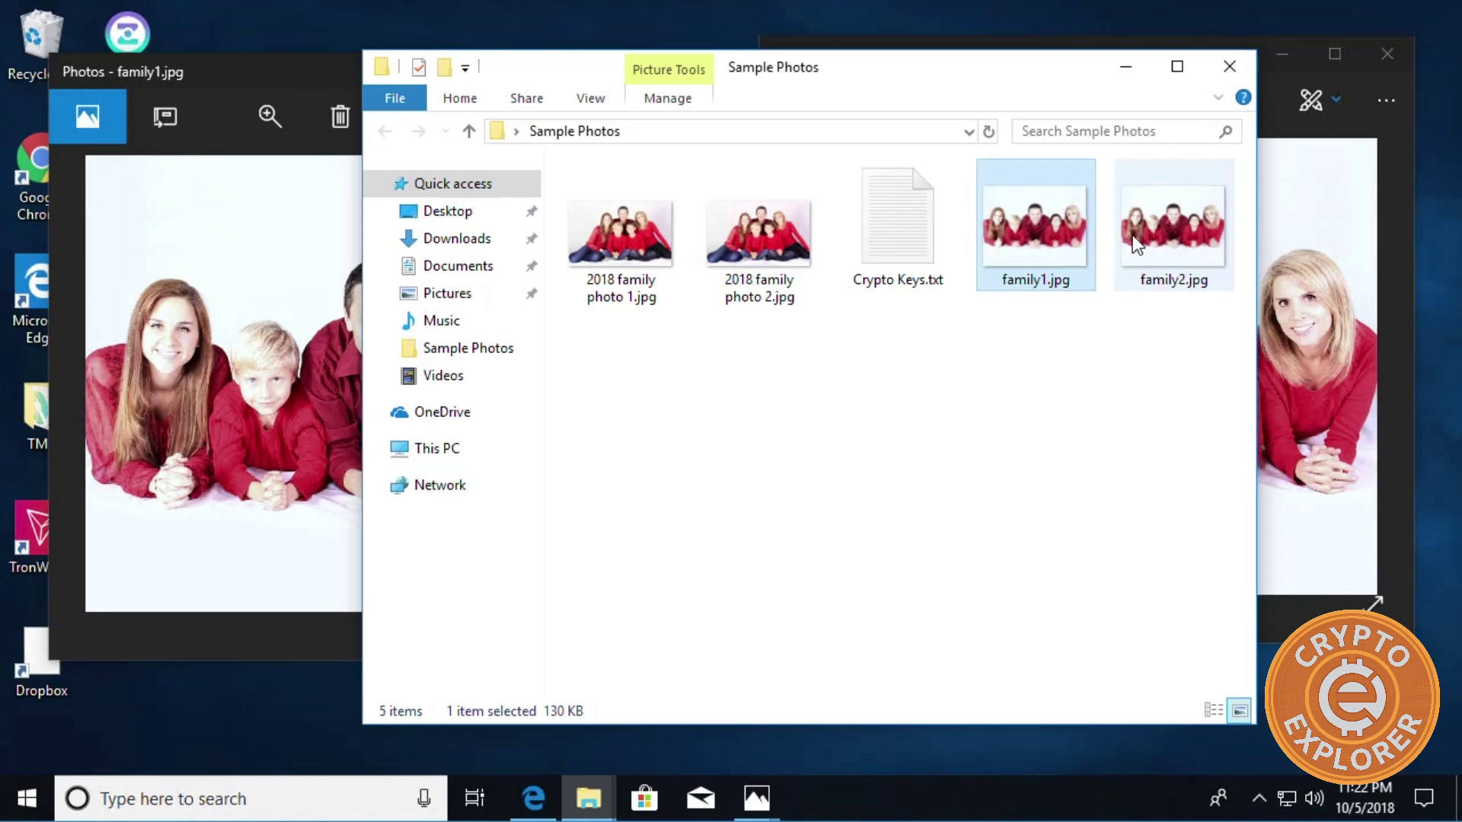
{"action": "left_click", "coordinate": [1133, 234]}
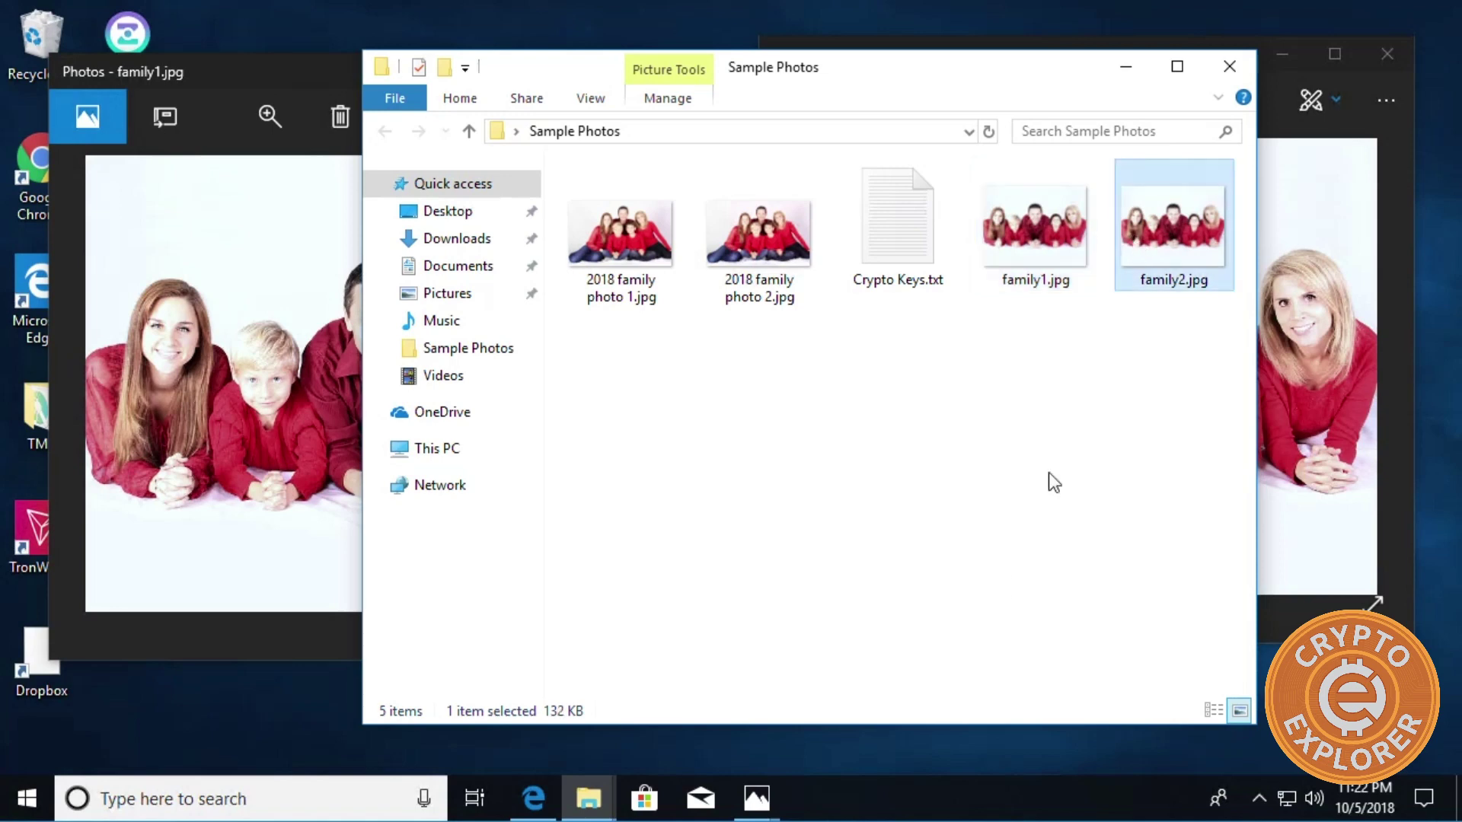